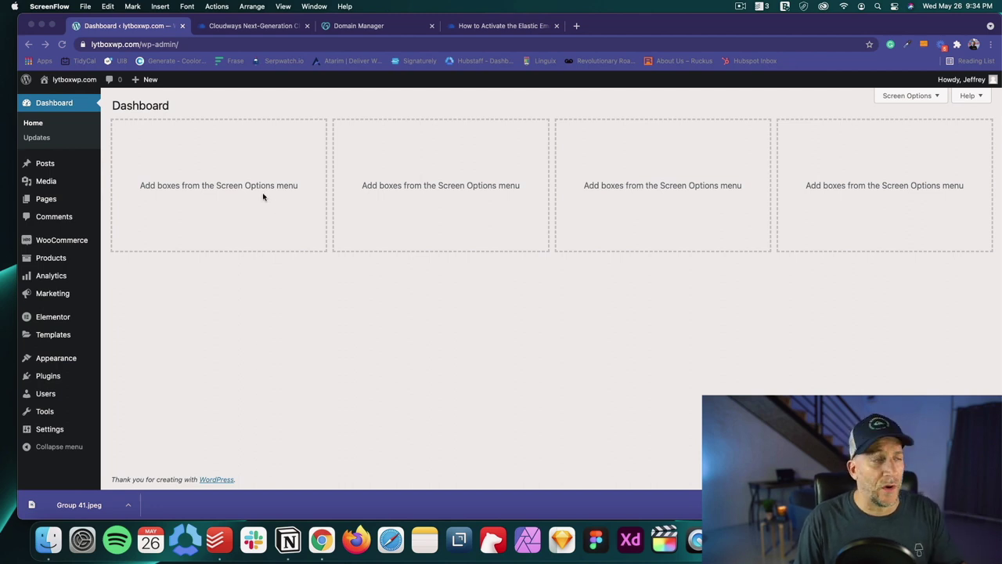
- Look over the Cloudways server list and the existing DNS records of lytboxwp.com in the GoDaddy Domain Manager
{"action": "left_click", "coordinate": [226, 27]}
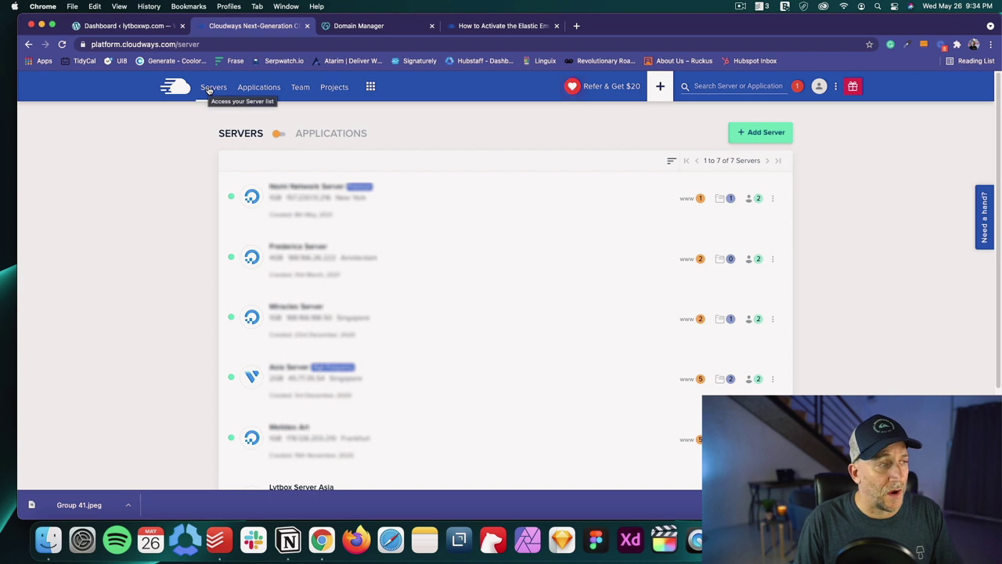
{"action": "left_click", "coordinate": [374, 29]}
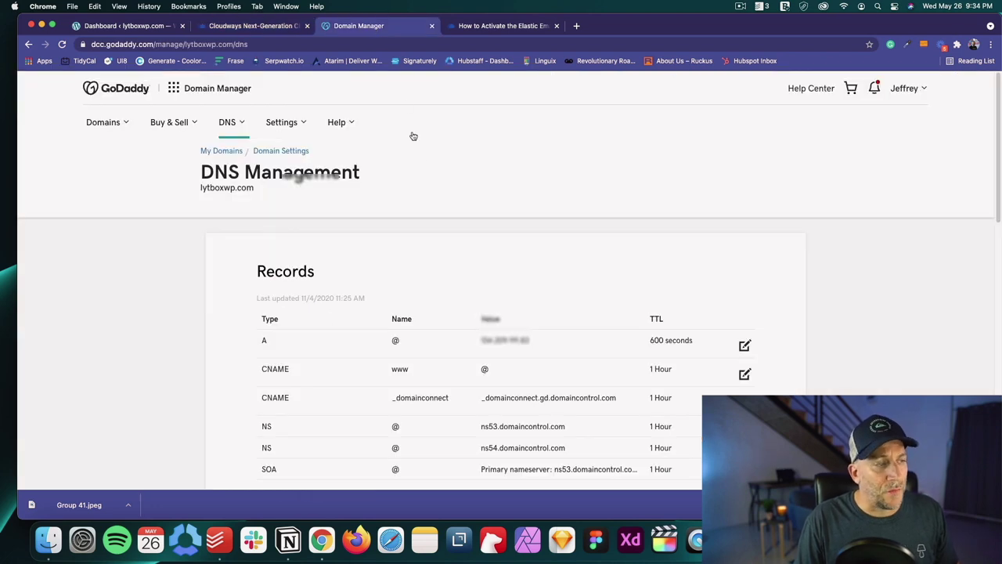
{"action": "scroll", "coordinate": [415, 195], "scroll_direction": "down", "scroll_amount": 2}
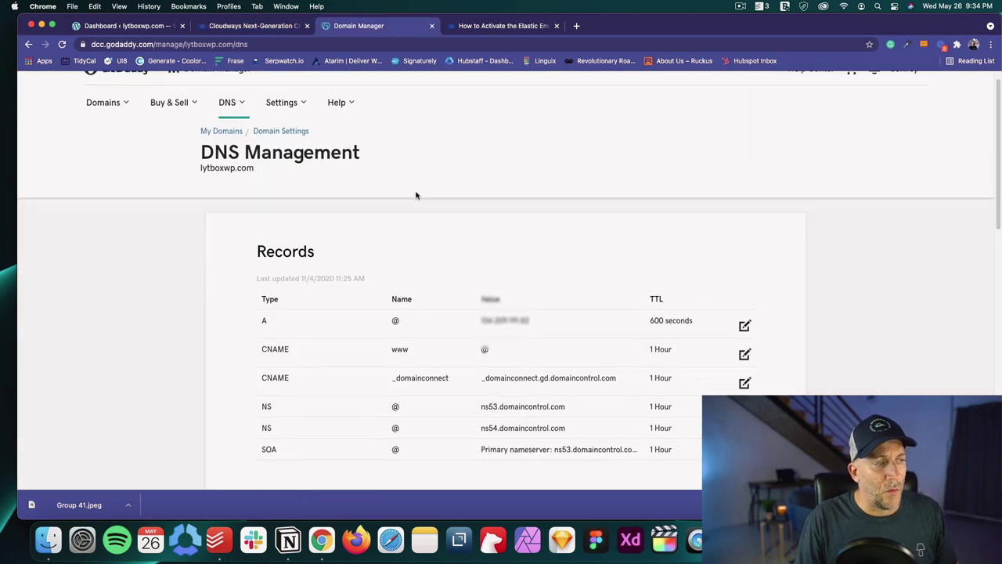
{"action": "scroll", "coordinate": [416, 195], "scroll_direction": "down", "scroll_amount": 1}
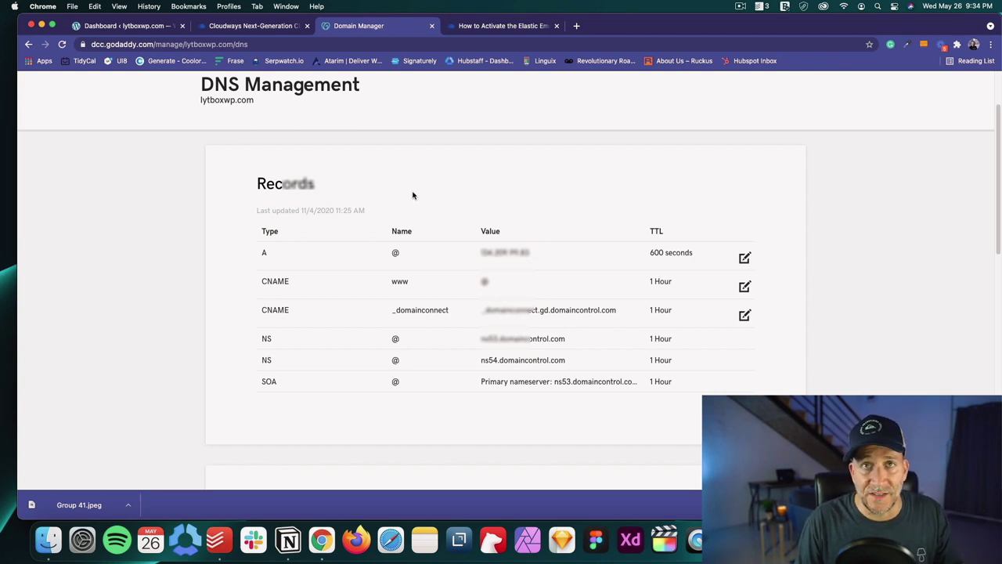
{"action": "scroll", "coordinate": [413, 195], "scroll_direction": "up", "scroll_amount": 1}
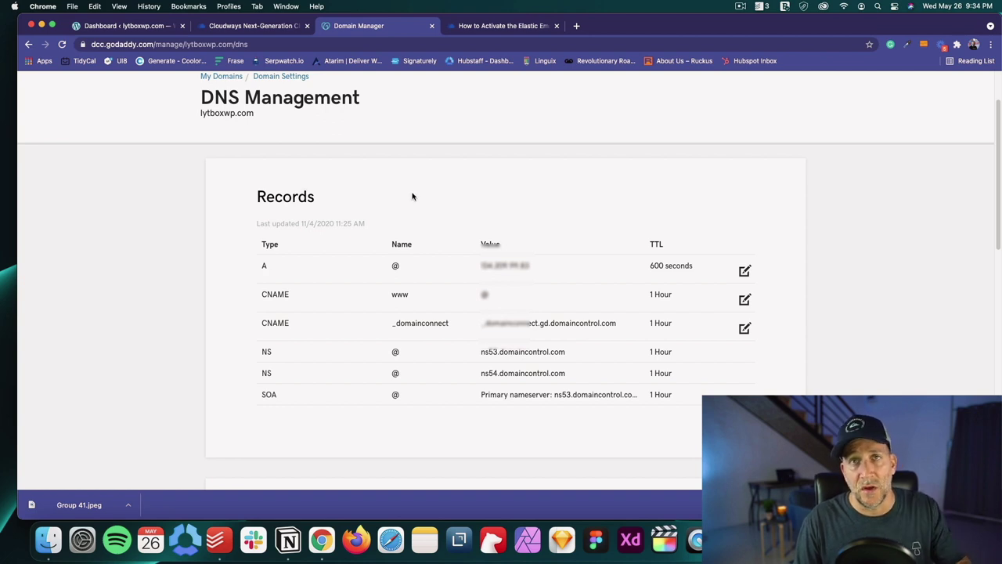
{"action": "scroll", "coordinate": [413, 195], "scroll_direction": "up", "scroll_amount": 3}
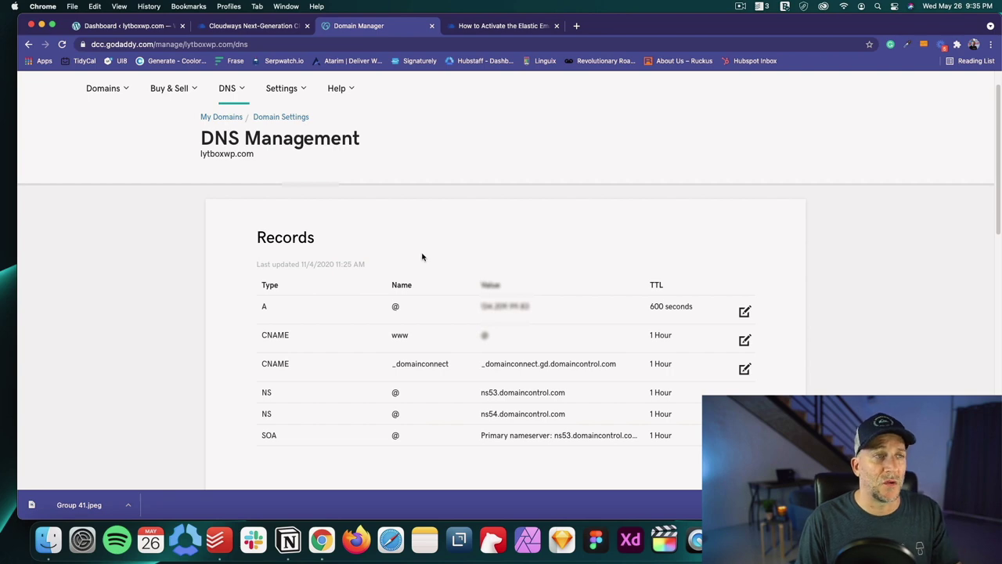
- Read the Cloudways guide on activating the Elastic Email add-on through to the record details in its SPF section
{"action": "left_click", "coordinate": [486, 30]}
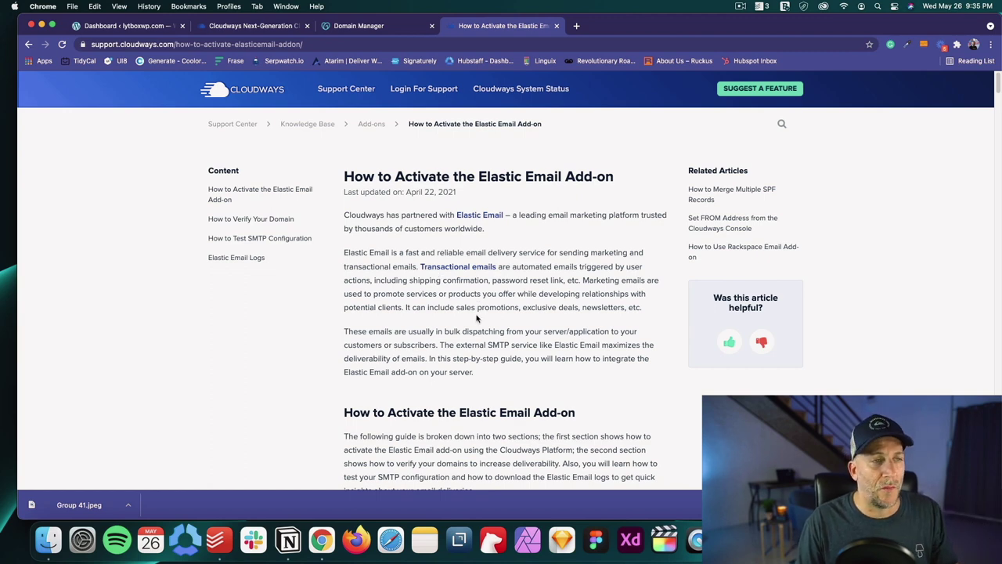
{"action": "scroll", "coordinate": [476, 316], "scroll_direction": "down", "scroll_amount": 2}
{"action": "scroll", "coordinate": [476, 313], "scroll_direction": "down", "scroll_amount": 8}
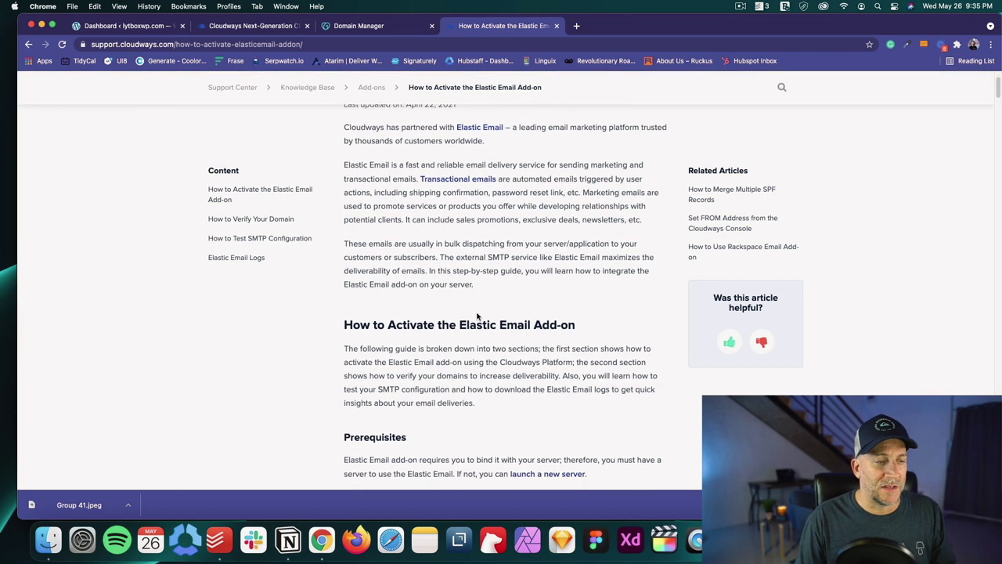
{"action": "scroll", "coordinate": [478, 310], "scroll_direction": "down", "scroll_amount": 15}
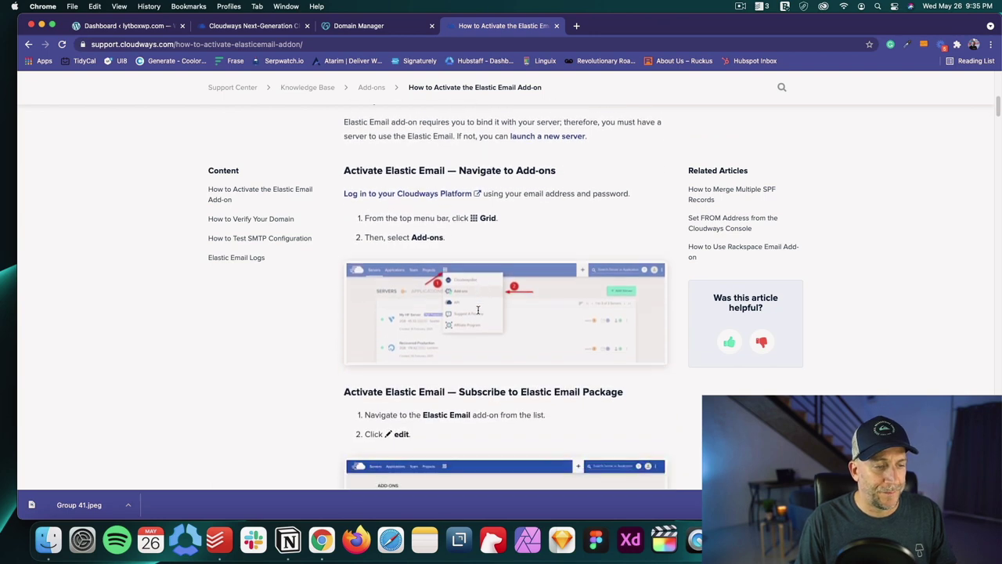
{"action": "scroll", "coordinate": [479, 307], "scroll_direction": "down", "scroll_amount": 20}
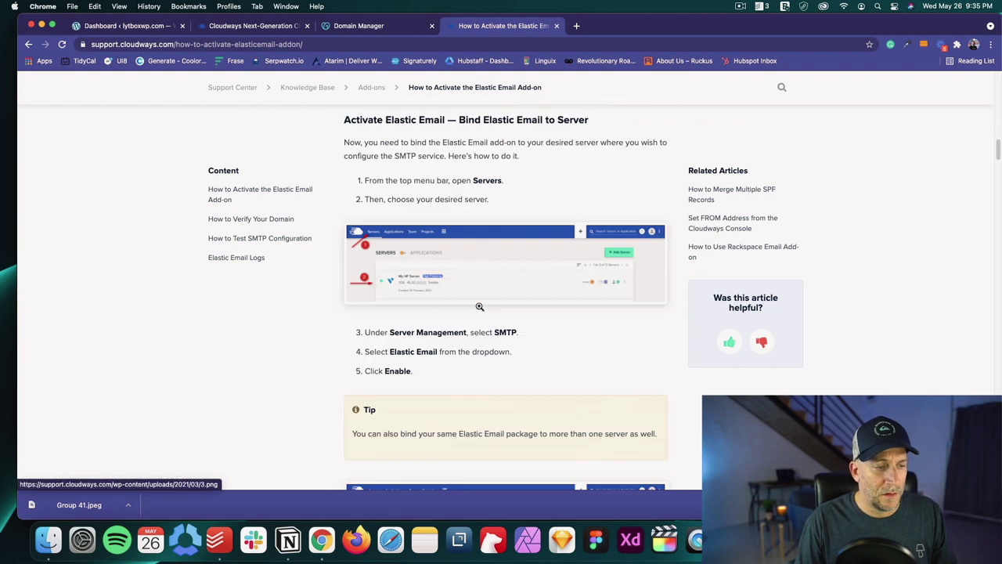
{"action": "scroll", "coordinate": [478, 306], "scroll_direction": "down", "scroll_amount": 3}
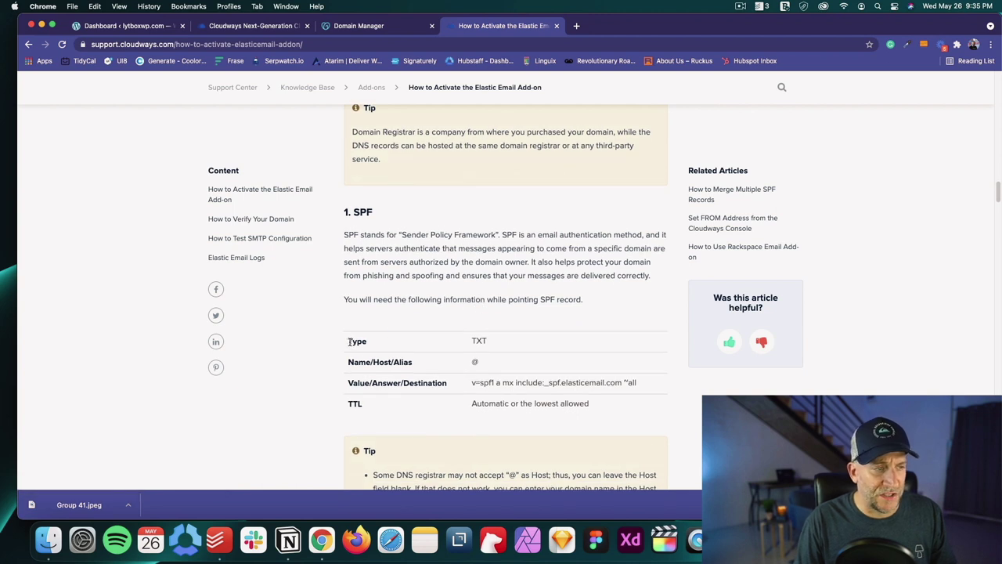
{"action": "left_click_drag", "start_coordinate": [346, 212], "coordinate": [369, 212]}
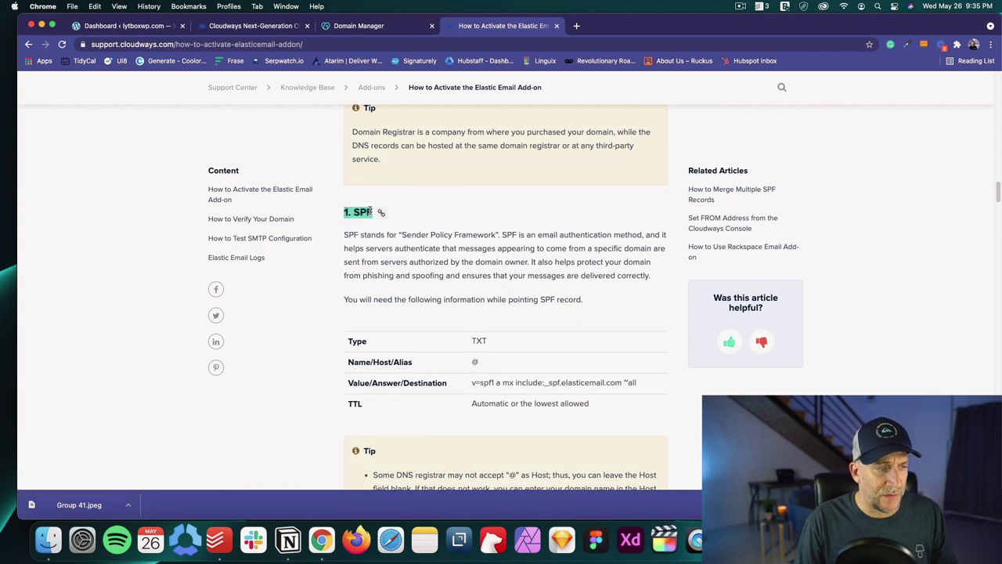
{"action": "left_click_drag", "start_coordinate": [346, 337], "coordinate": [611, 416]}
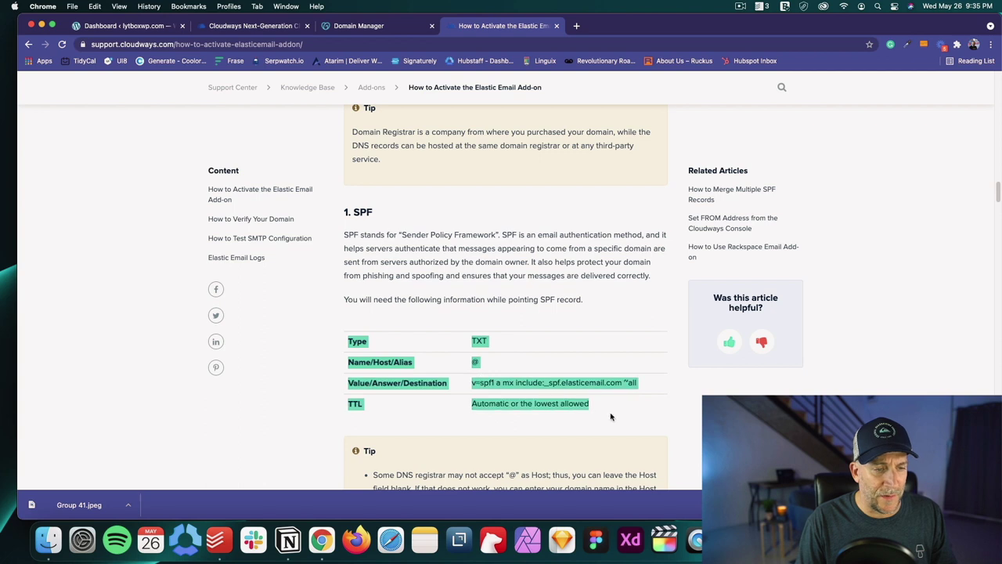
{"action": "left_click", "coordinate": [611, 416]}
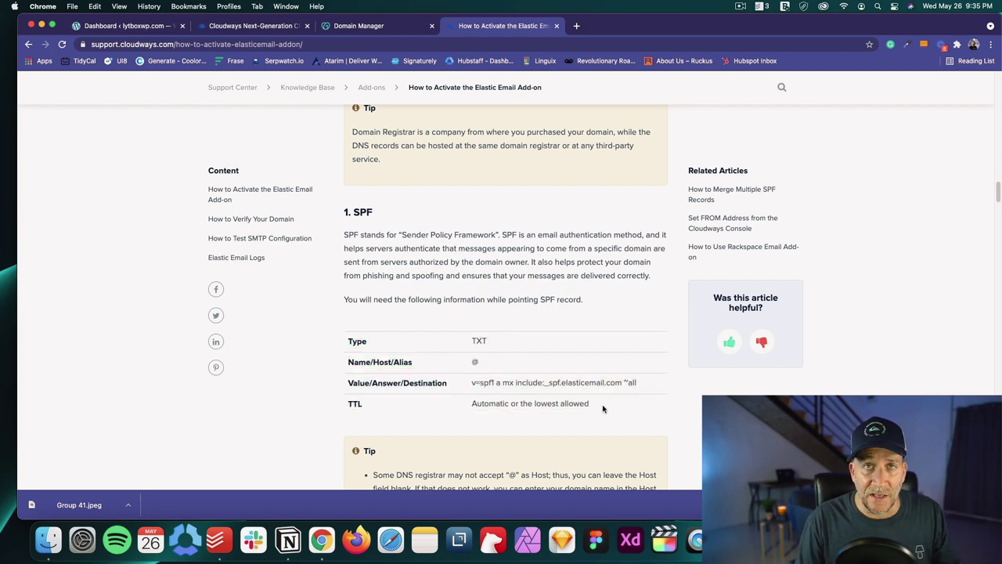
{"action": "scroll", "coordinate": [595, 403], "scroll_direction": "down", "scroll_amount": 1}
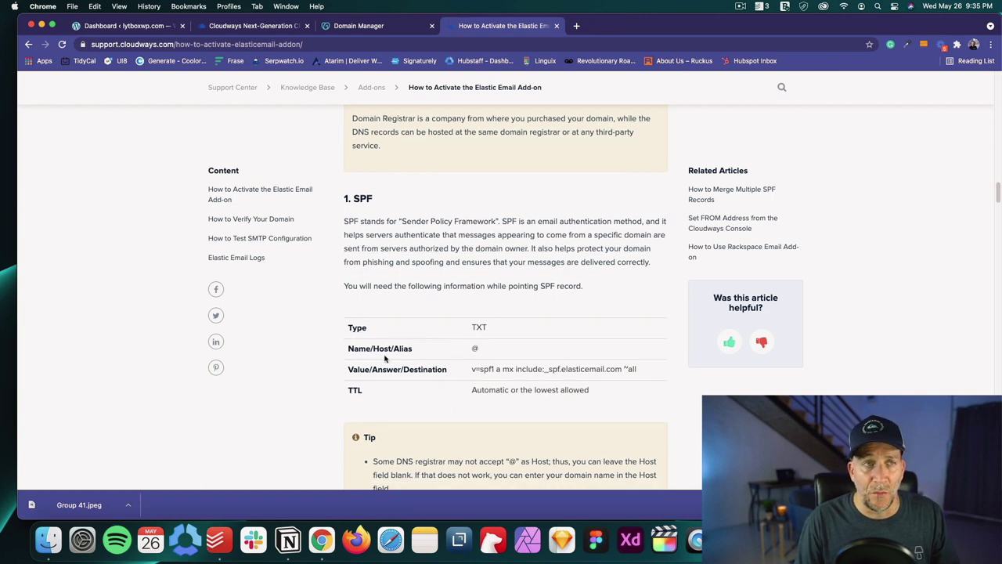
- Review the domain's DNS records and the prepared record details in Sublime Text, and return to the guide's SPF section
{"action": "left_click", "coordinate": [390, 28]}
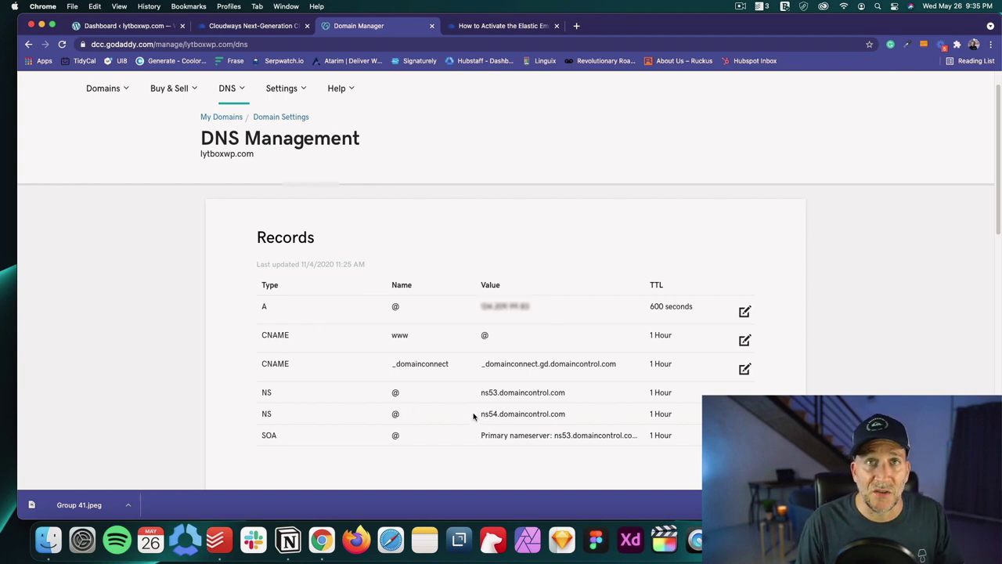
{"action": "left_click", "coordinate": [487, 31]}
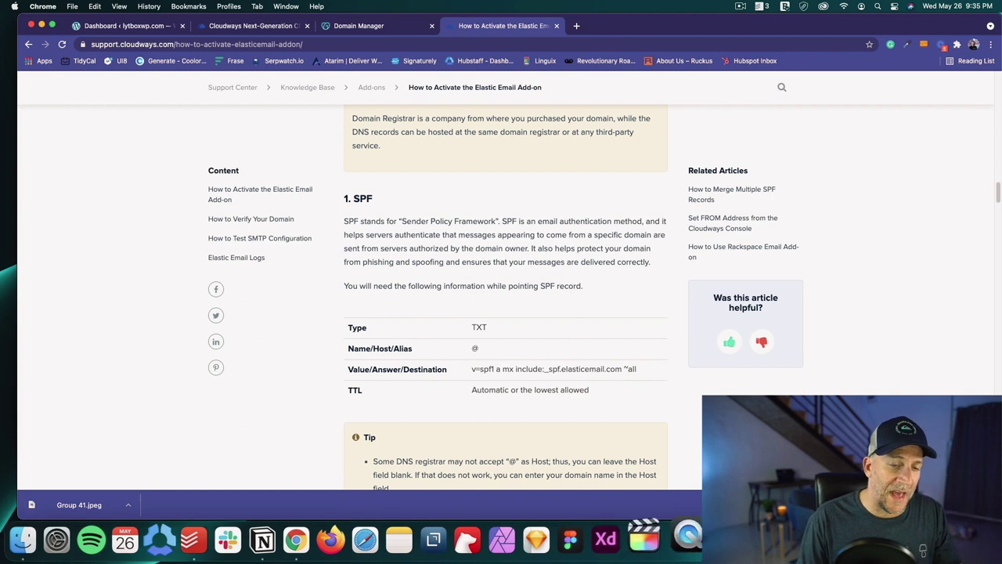
{"action": "left_click", "coordinate": [689, 539]}
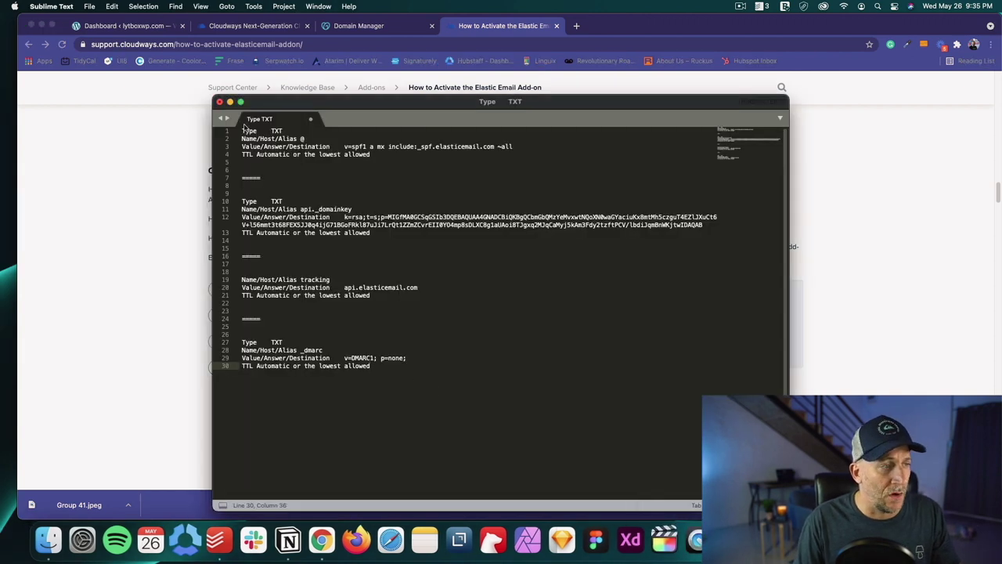
{"action": "left_click_drag", "start_coordinate": [243, 131], "coordinate": [442, 371]}
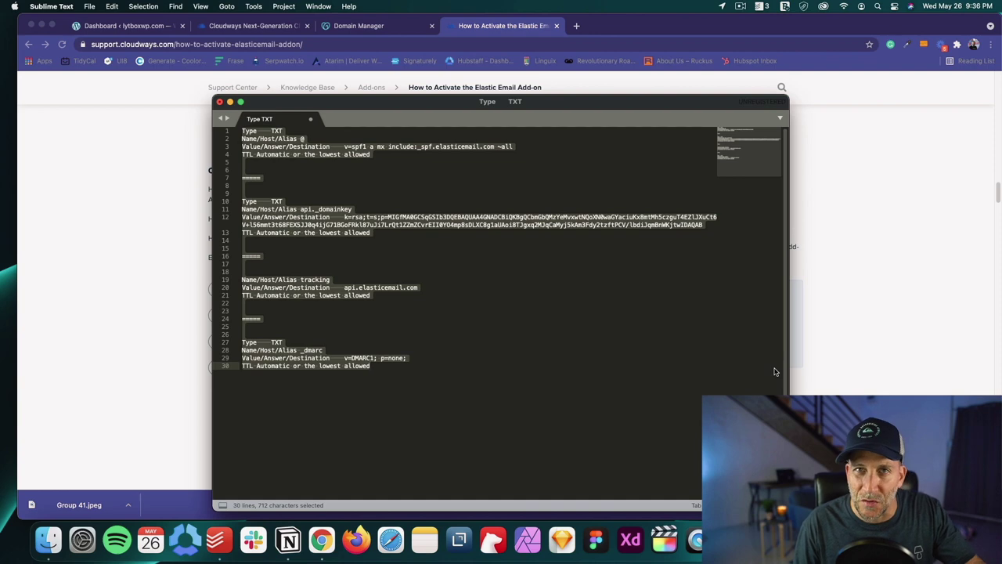
{"action": "left_click", "coordinate": [819, 368]}
{"action": "scroll", "coordinate": [473, 362], "scroll_direction": "down", "scroll_amount": 1}
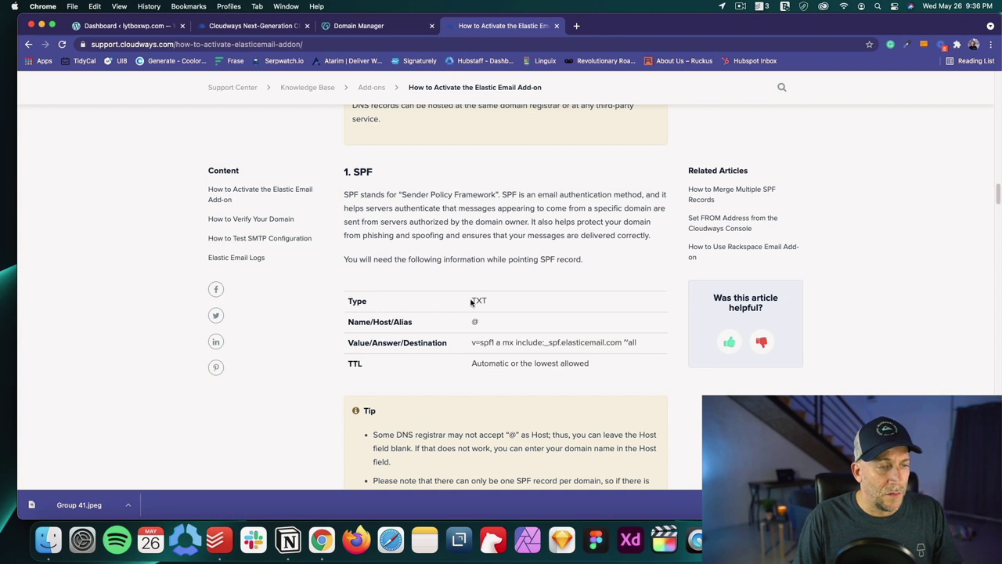
- Check the SPF record type in the guide and add a new TXT record to the GoDaddy DNS records of lytboxwp.com
{"action": "left_click_drag", "start_coordinate": [473, 299], "coordinate": [490, 302]}
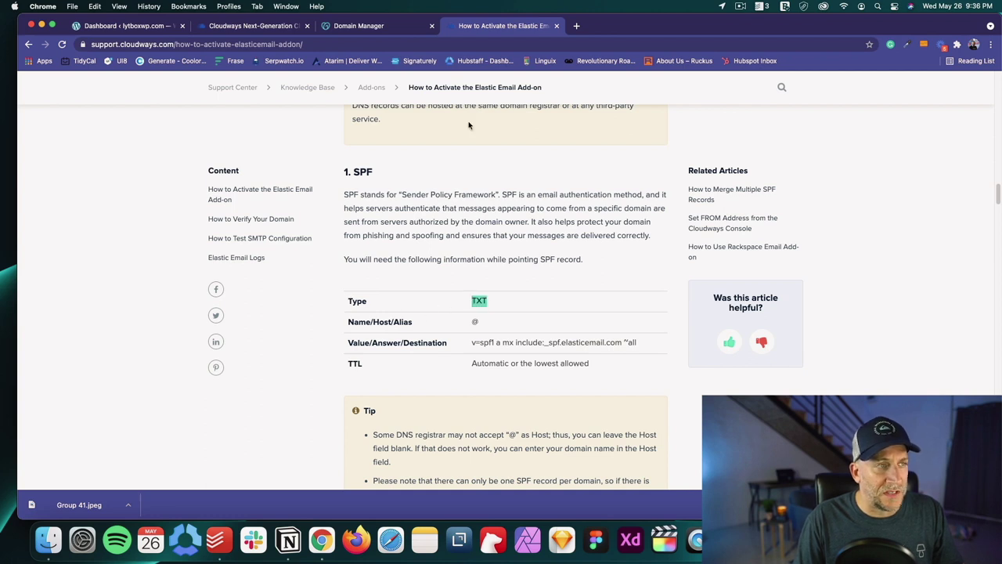
{"action": "left_click", "coordinate": [383, 27]}
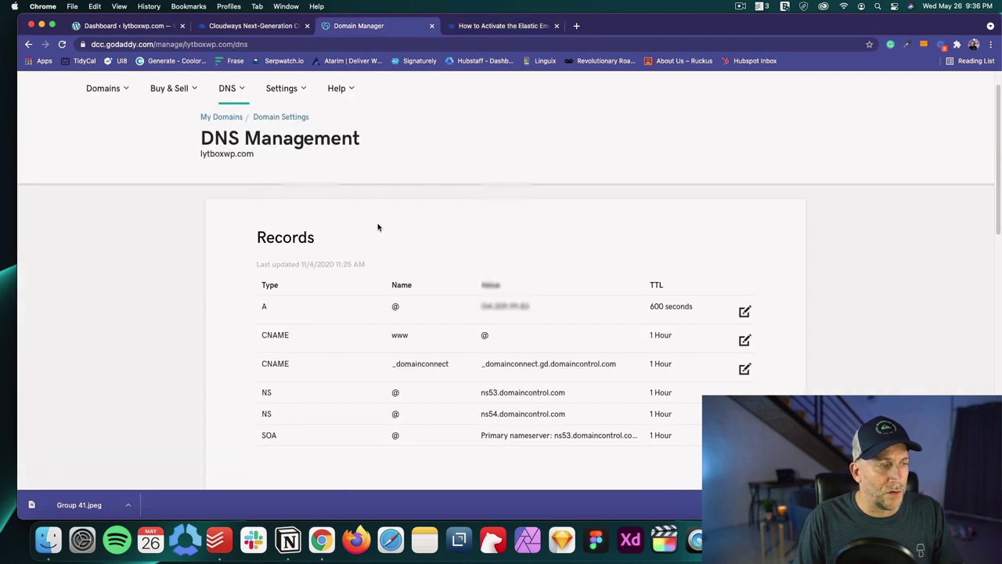
{"action": "scroll", "coordinate": [378, 227], "scroll_direction": "down", "scroll_amount": 3}
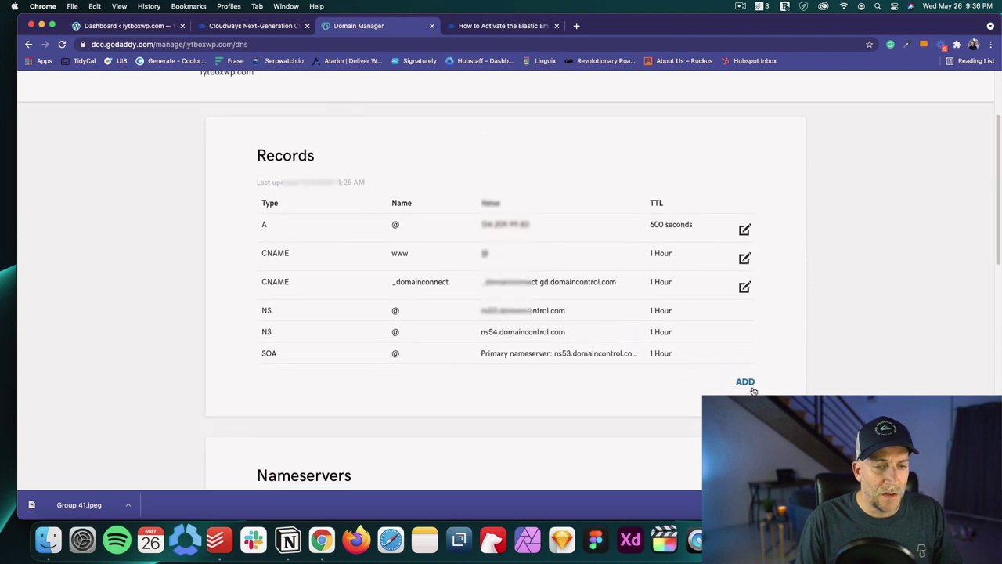
{"action": "left_click", "coordinate": [746, 382]}
{"action": "scroll", "coordinate": [582, 385], "scroll_direction": "down", "scroll_amount": 1}
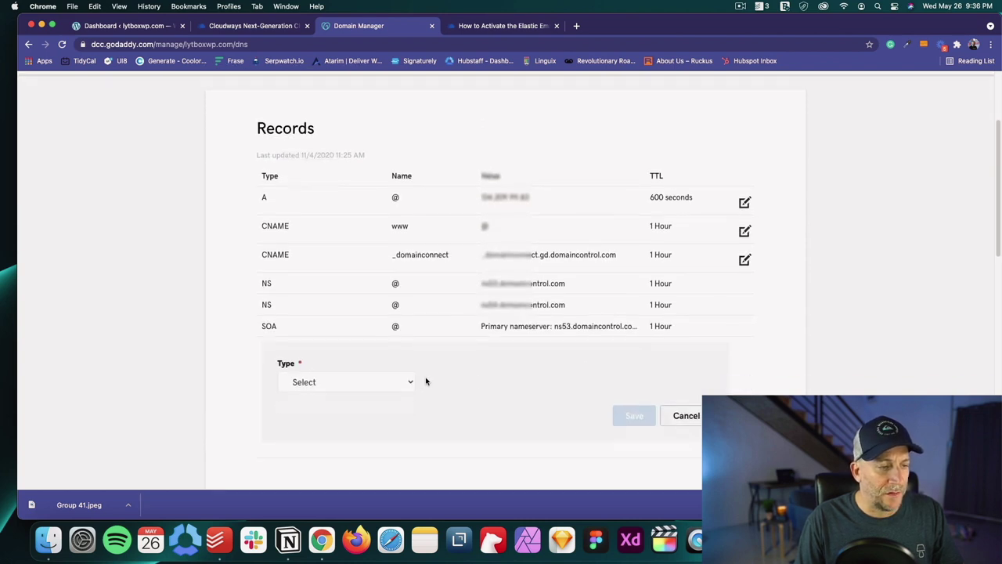
{"action": "left_click", "coordinate": [409, 383]}
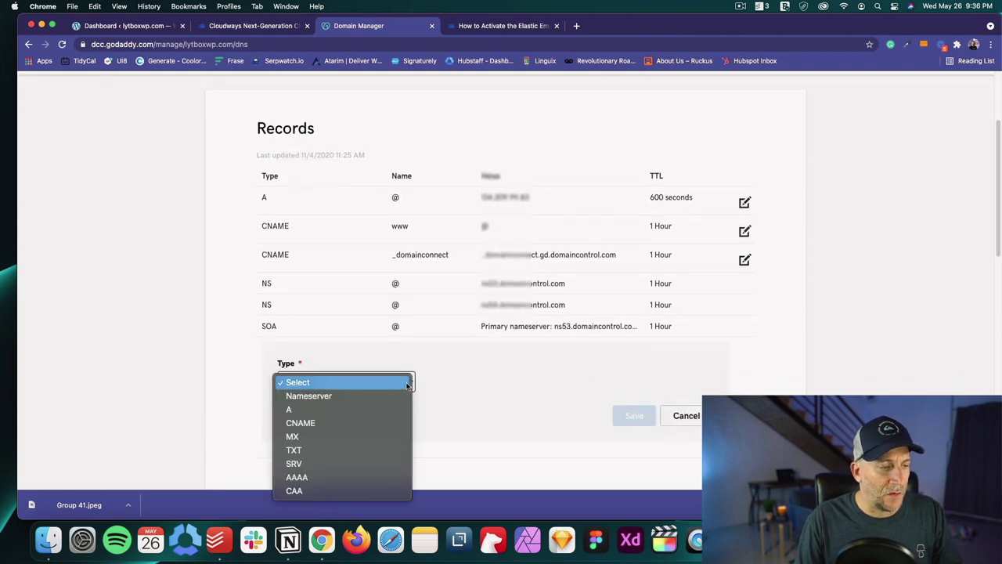
{"action": "left_click", "coordinate": [353, 452]}
- Look up the SPF name in the guide and set the new TXT record's host to @
{"action": "left_click", "coordinate": [487, 26]}
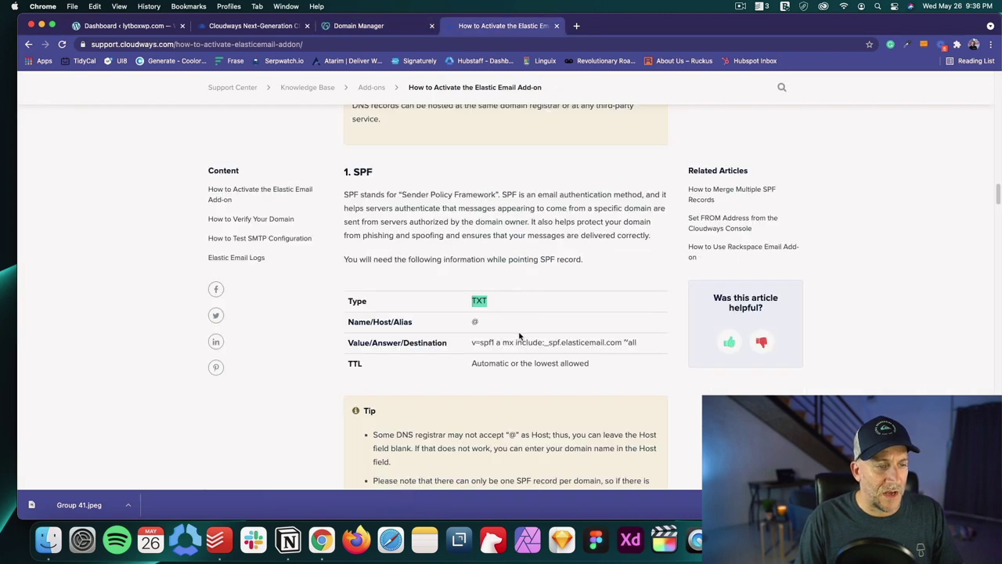
{"action": "double_click", "coordinate": [475, 321]}
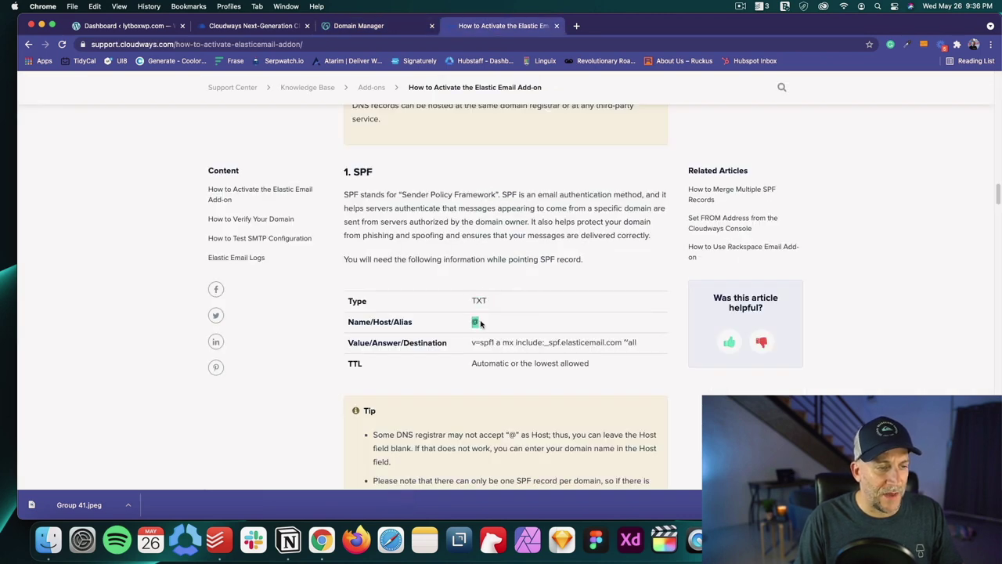
{"action": "left_click", "coordinate": [366, 22]}
{"action": "left_click", "coordinate": [457, 384]}
{"action": "type", "text": "@"}
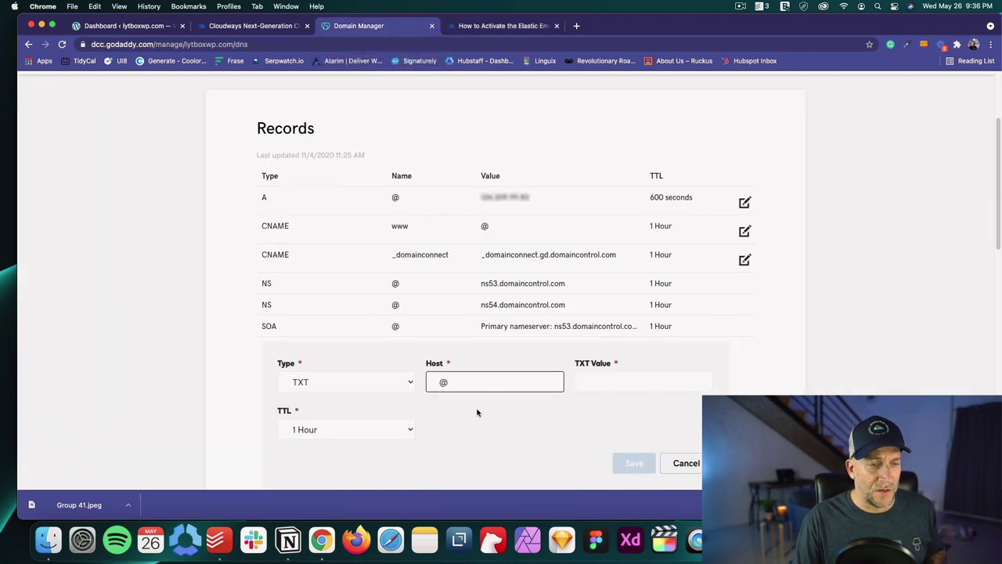
- Copy the SPF value "v=spf1 a mx include:_spf.elasticemail.com ~all" from the guide into the new record's TXT value
{"action": "left_click", "coordinate": [483, 29]}
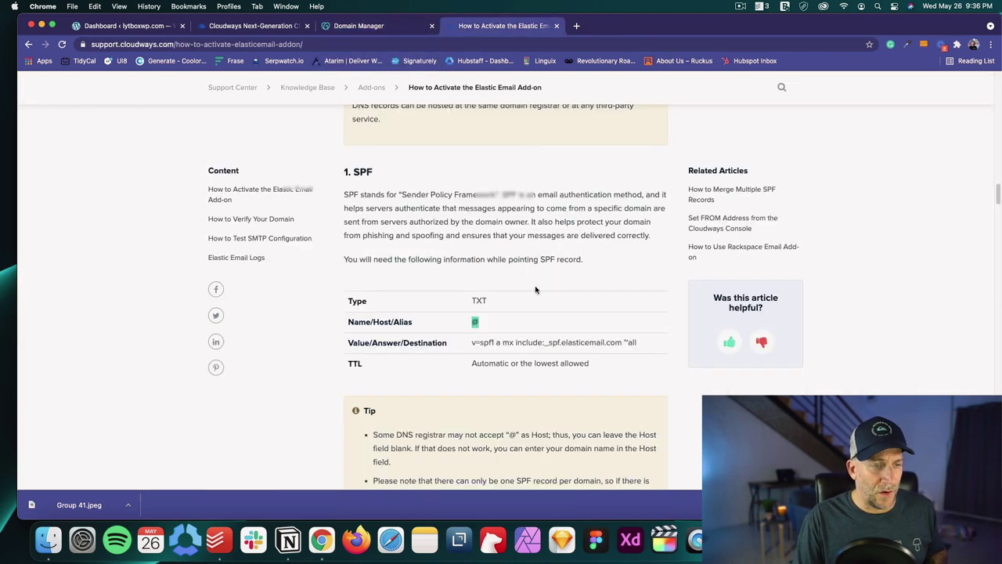
{"action": "left_click_drag", "start_coordinate": [471, 347], "coordinate": [638, 350]}
{"action": "key", "text": "super+c"}
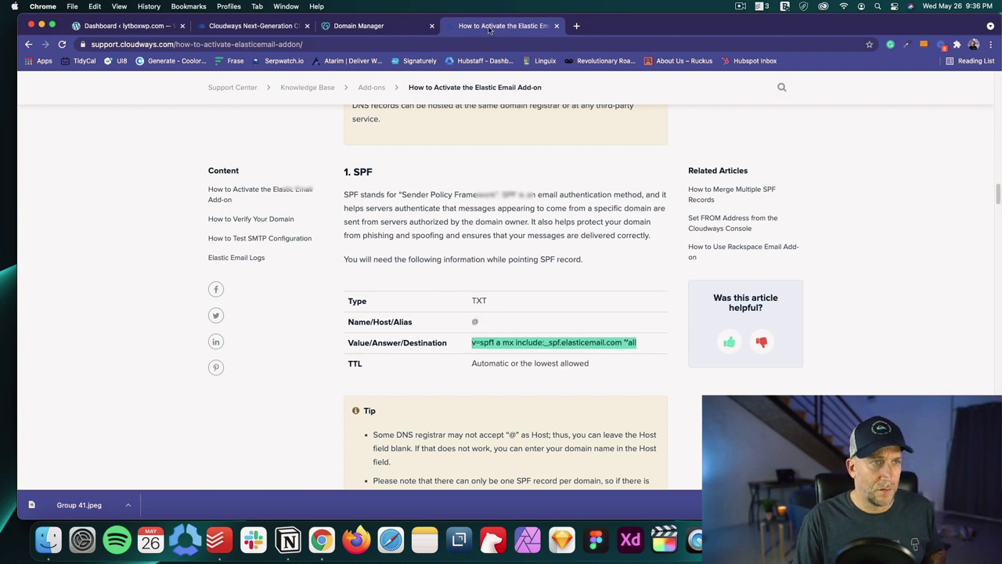
{"action": "left_click", "coordinate": [399, 26]}
{"action": "left_click", "coordinate": [594, 385]}
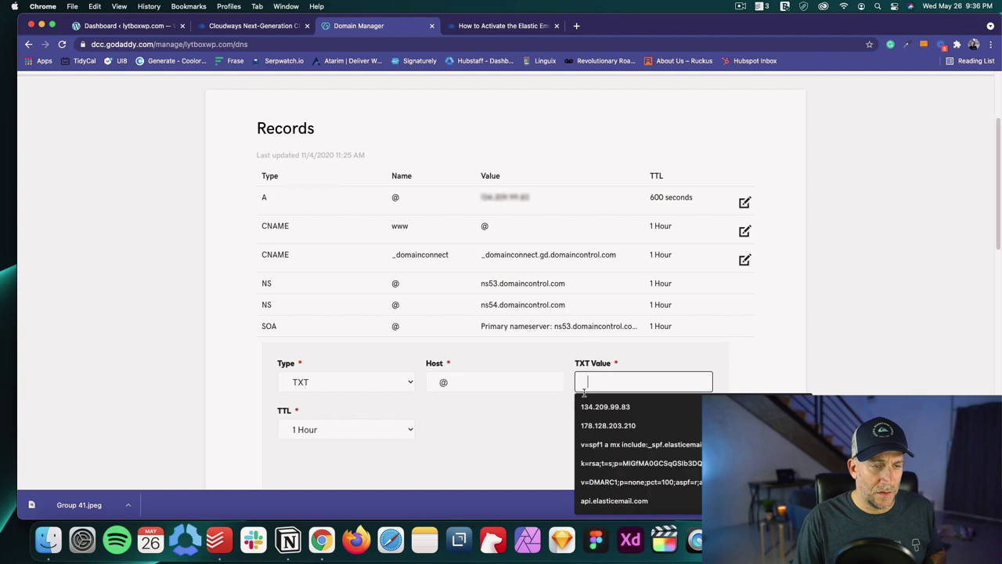
{"action": "key", "text": "super+v"}
- Set the new TXT record's TTL to a custom value of 600 seconds
{"action": "left_click", "coordinate": [405, 435]}
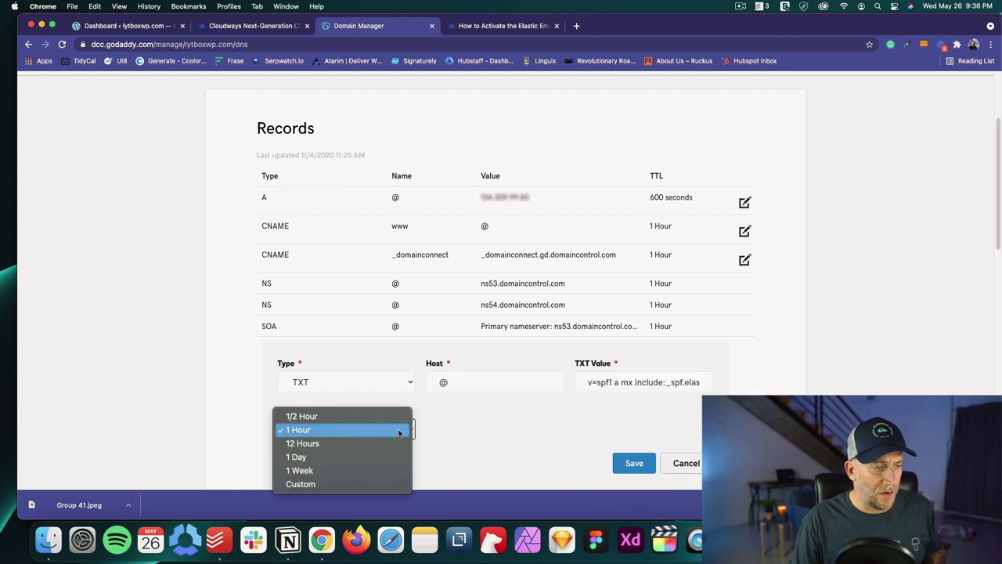
{"action": "left_click", "coordinate": [473, 433]}
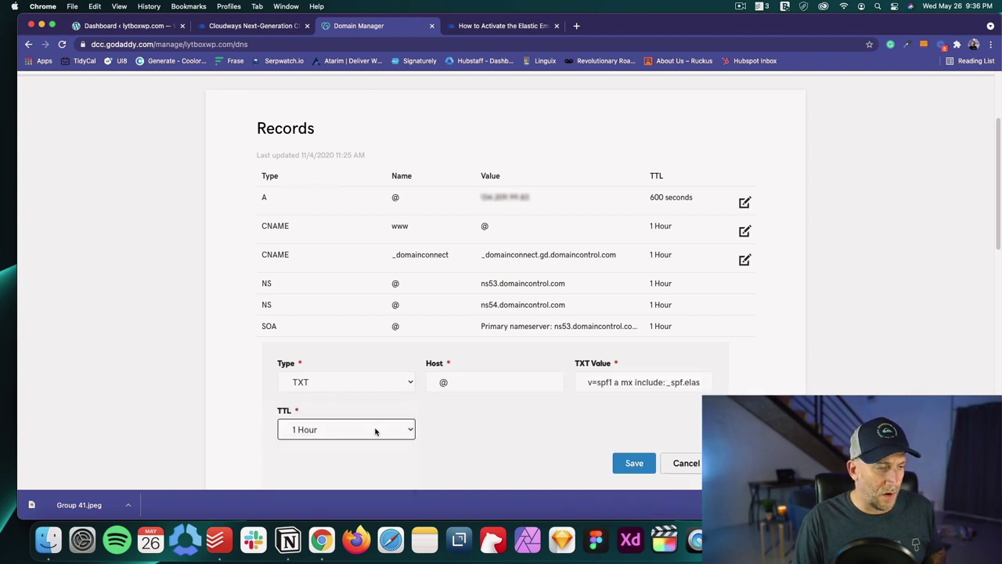
{"action": "left_click", "coordinate": [373, 432]}
{"action": "left_click", "coordinate": [362, 483]}
{"action": "double_click", "coordinate": [438, 430]}
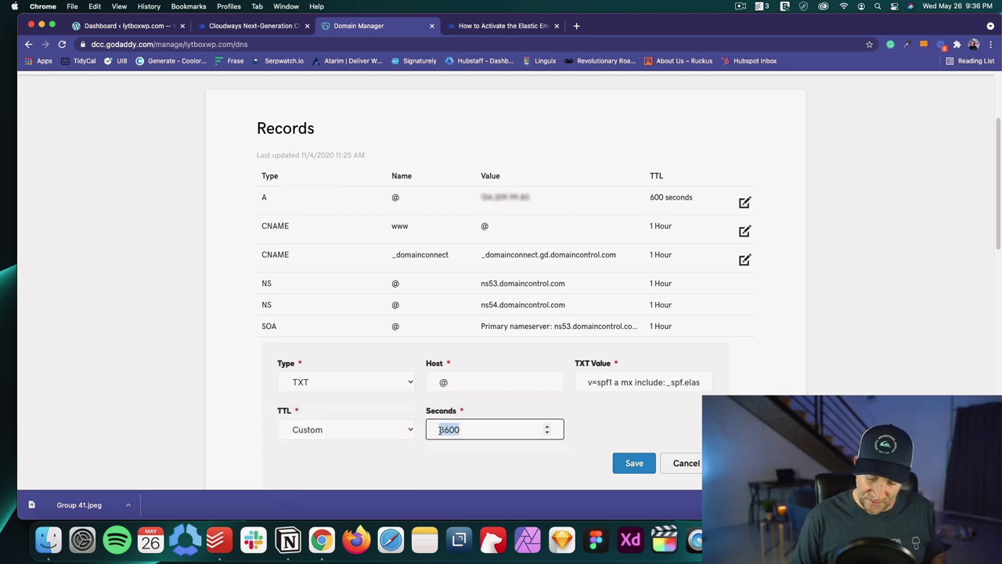
{"action": "type", "text": "6000"}
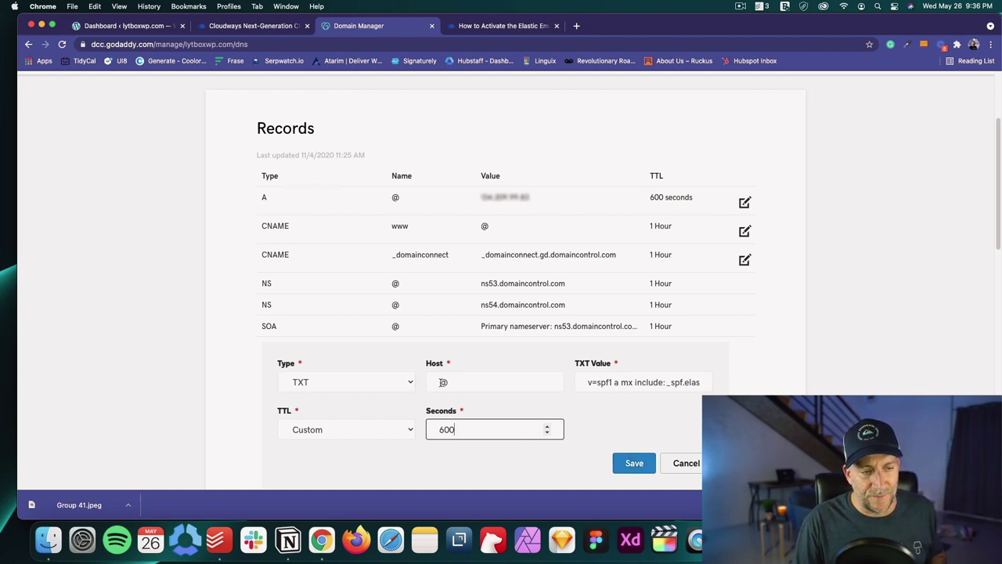
- Save the SPF TXT record and look up the DKIM record's type in the Cloudways guide
{"action": "double_click", "coordinate": [442, 382]}
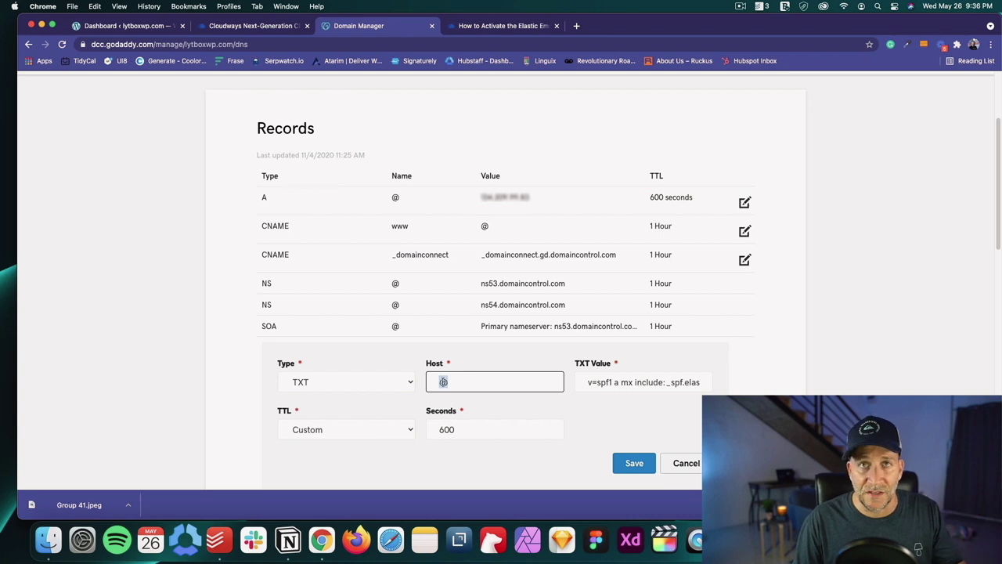
{"action": "left_click", "coordinate": [636, 463]}
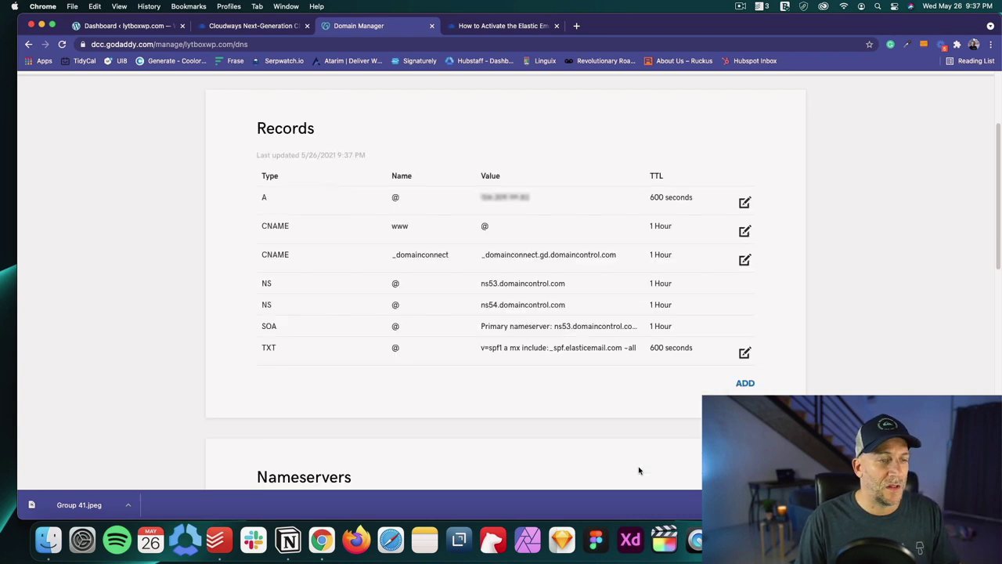
{"action": "left_click", "coordinate": [494, 25]}
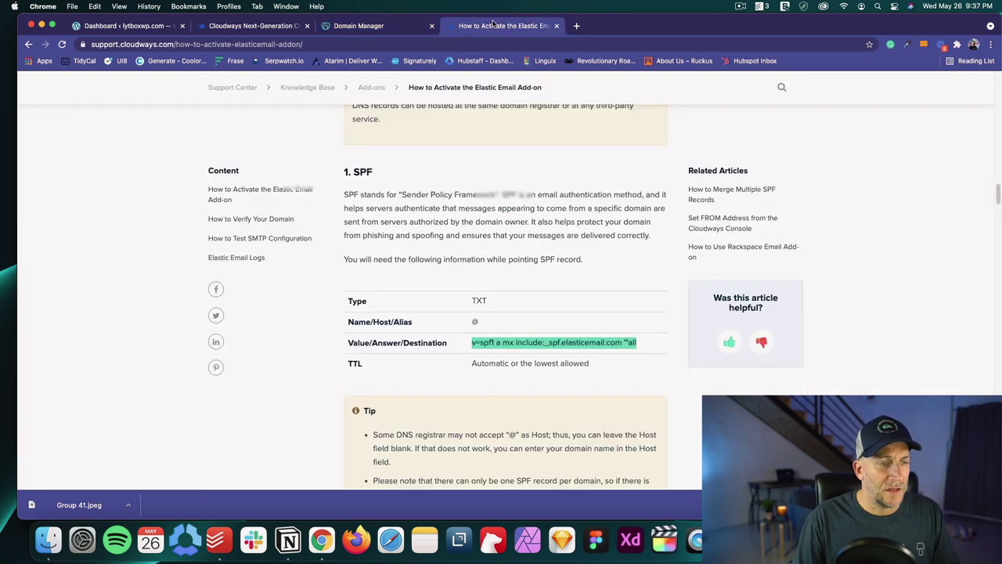
{"action": "scroll", "coordinate": [506, 358], "scroll_direction": "down", "scroll_amount": 5}
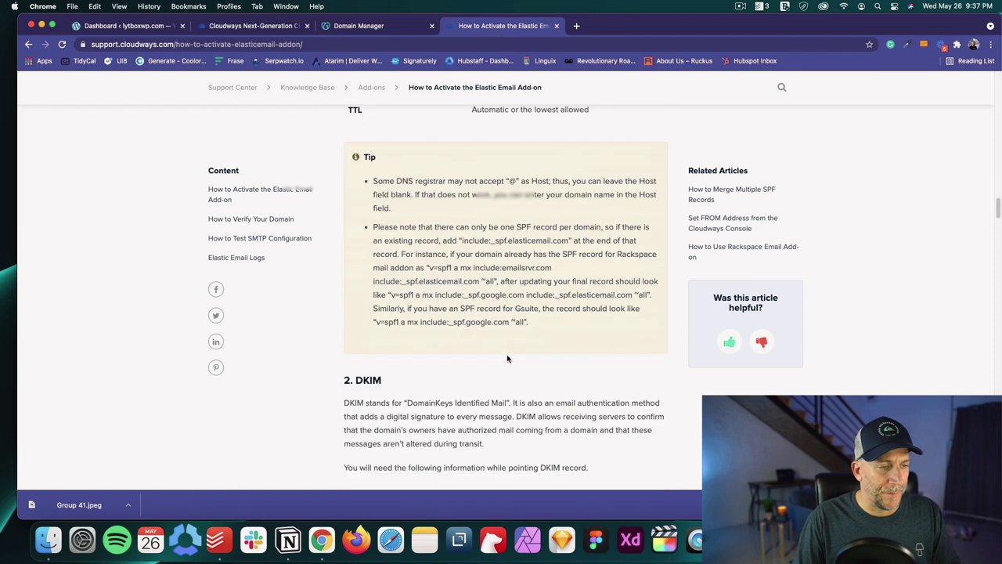
{"action": "scroll", "coordinate": [506, 358], "scroll_direction": "down", "scroll_amount": 2}
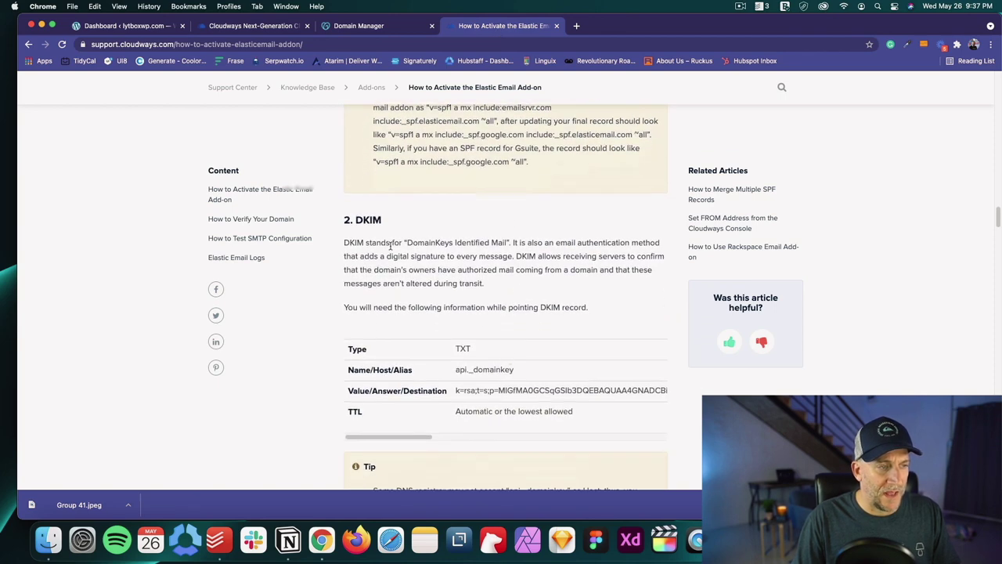
{"action": "double_click", "coordinate": [463, 350]}
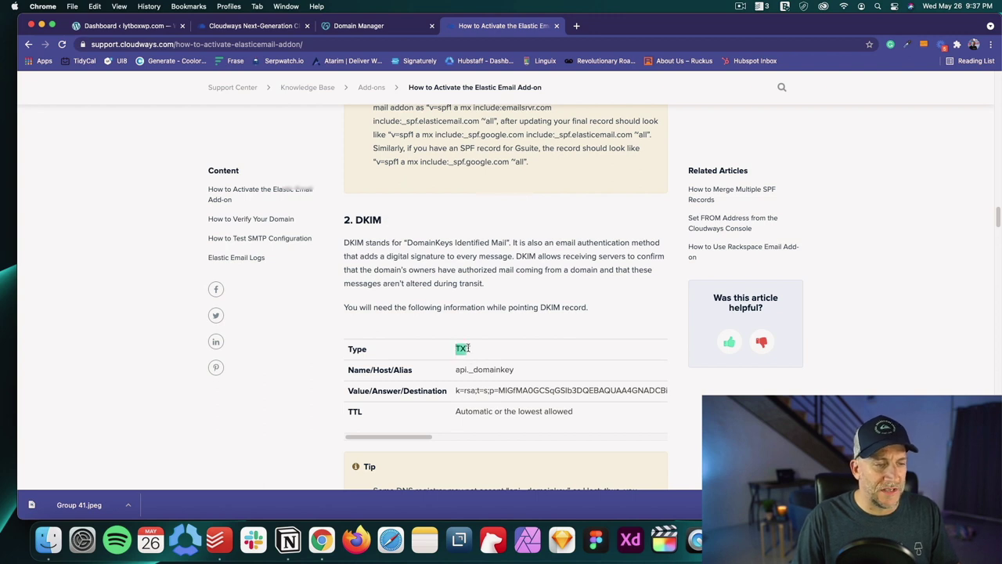
- Start a new TXT record for DKIM in the GoDaddy DNS records of lytboxwp.com
{"action": "left_click", "coordinate": [390, 18]}
{"action": "left_click", "coordinate": [744, 385]}
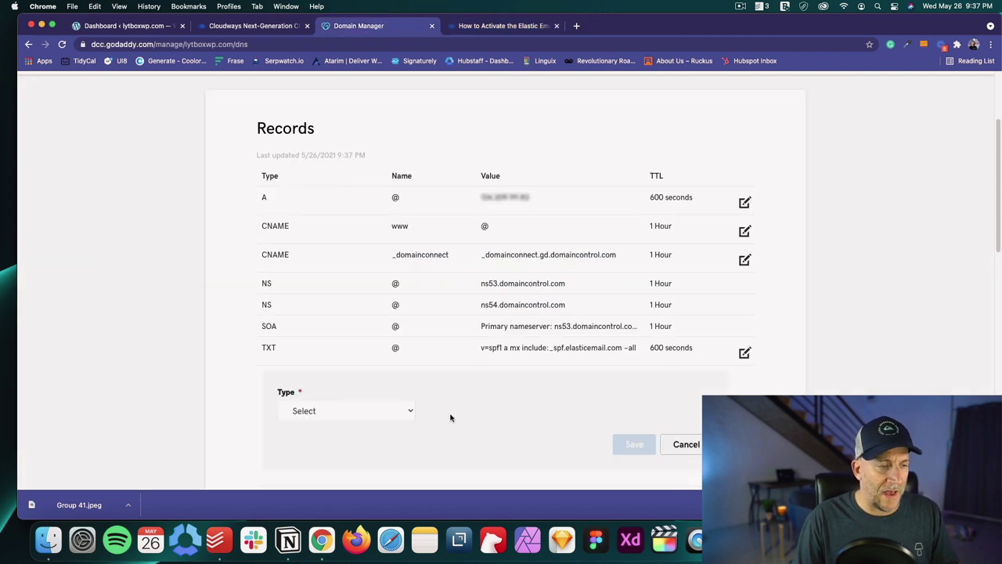
{"action": "left_click", "coordinate": [395, 411]}
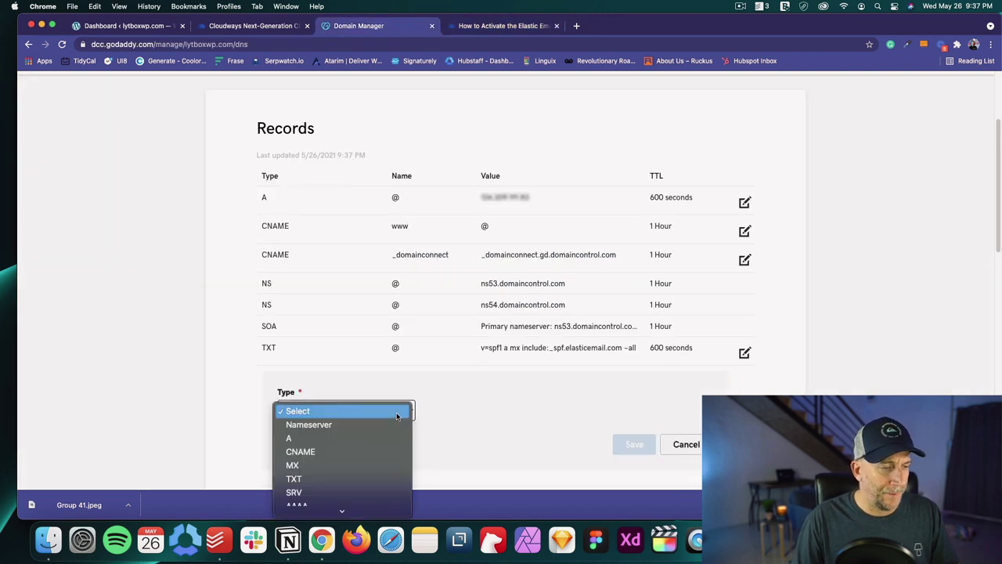
{"action": "left_click", "coordinate": [358, 480]}
{"action": "scroll", "coordinate": [465, 433], "scroll_direction": "down", "scroll_amount": 5}
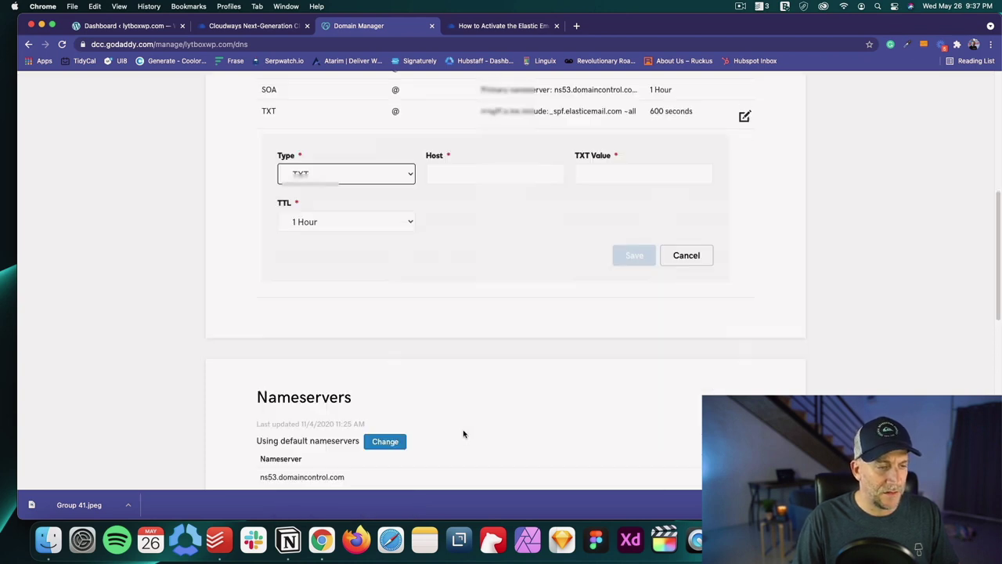
{"action": "scroll", "coordinate": [465, 432], "scroll_direction": "up", "scroll_amount": 2}
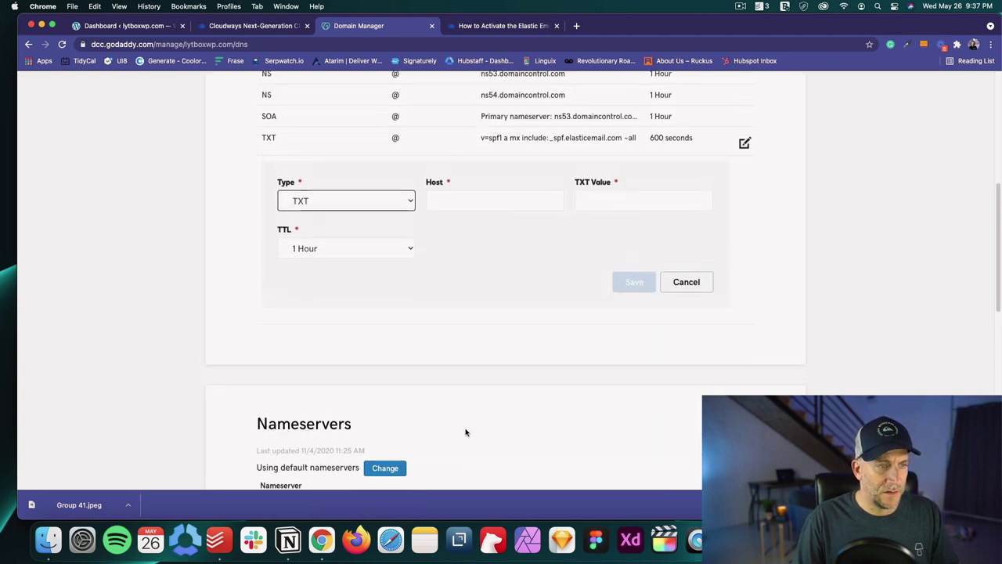
- Copy the DKIM name "api._domainkey" from the guide into the new TXT record's host
{"action": "left_click", "coordinate": [503, 26]}
{"action": "scroll", "coordinate": [479, 350], "scroll_direction": "down", "scroll_amount": 2}
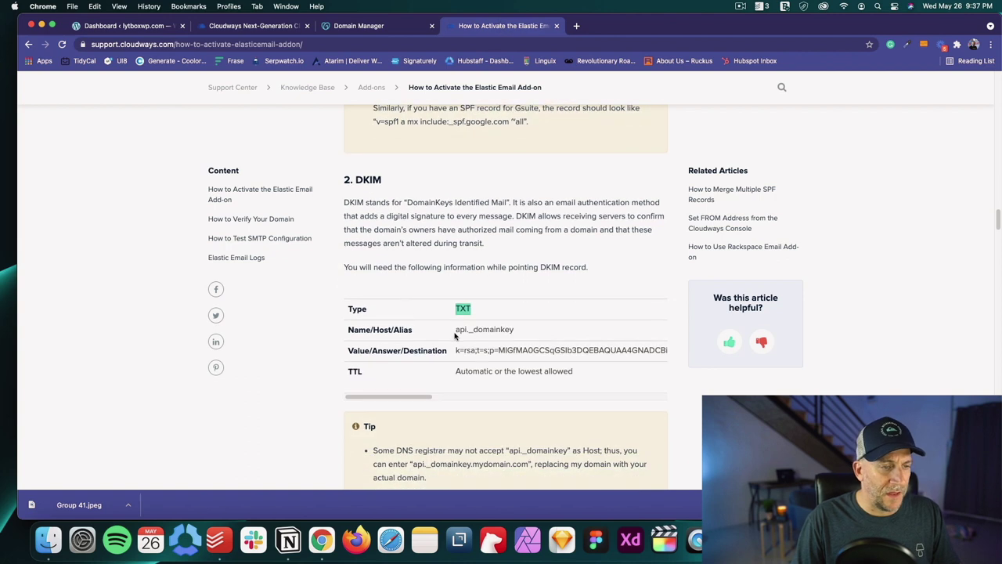
{"action": "left_click_drag", "start_coordinate": [455, 329], "coordinate": [524, 333]}
{"action": "right_click", "coordinate": [495, 333]}
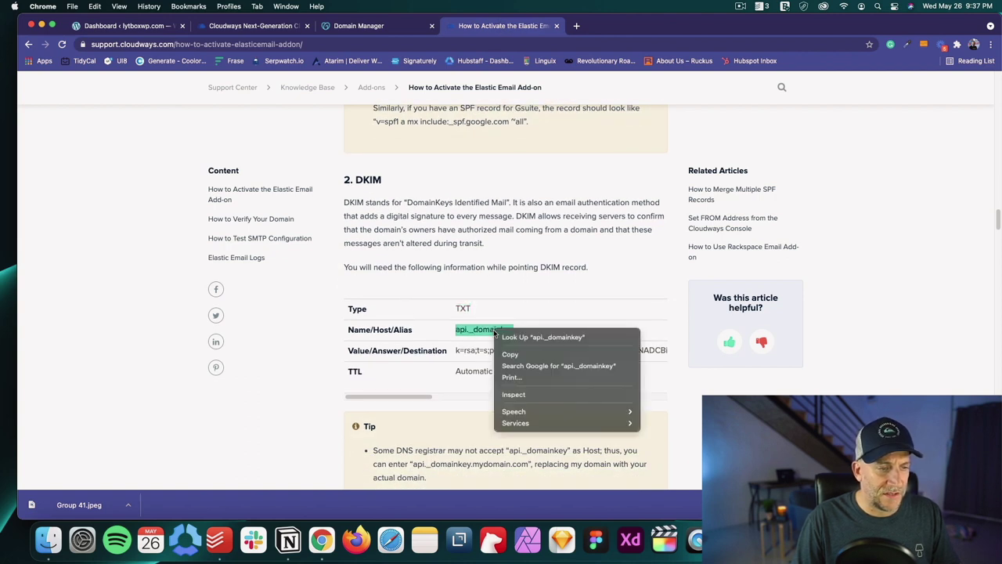
{"action": "left_click", "coordinate": [513, 354]}
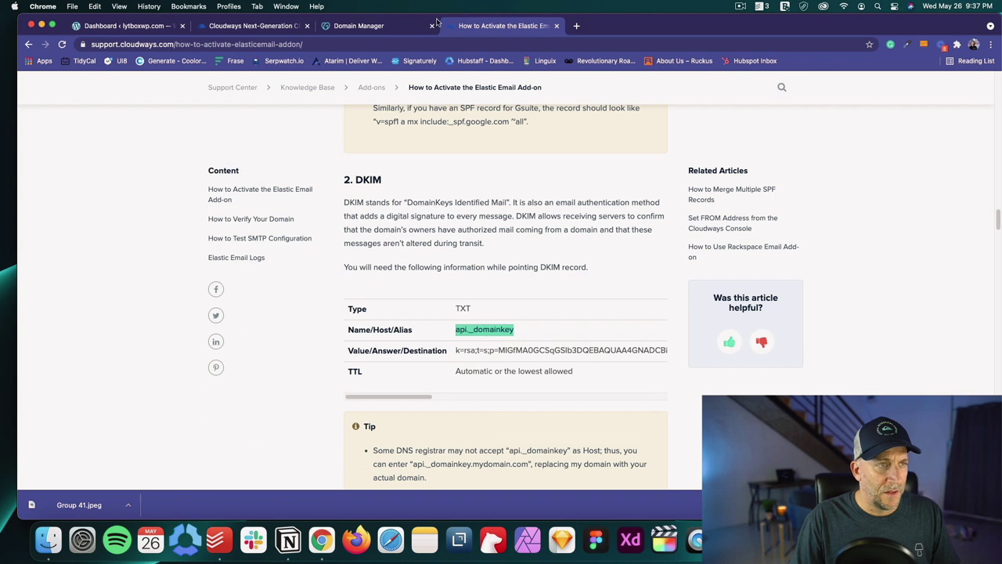
{"action": "left_click", "coordinate": [380, 28]}
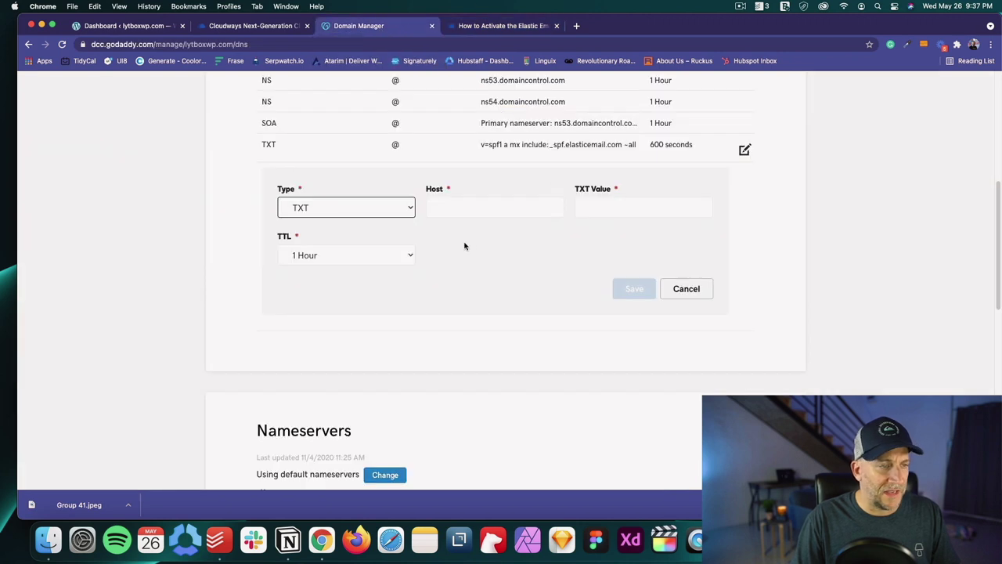
{"action": "left_click", "coordinate": [451, 203]}
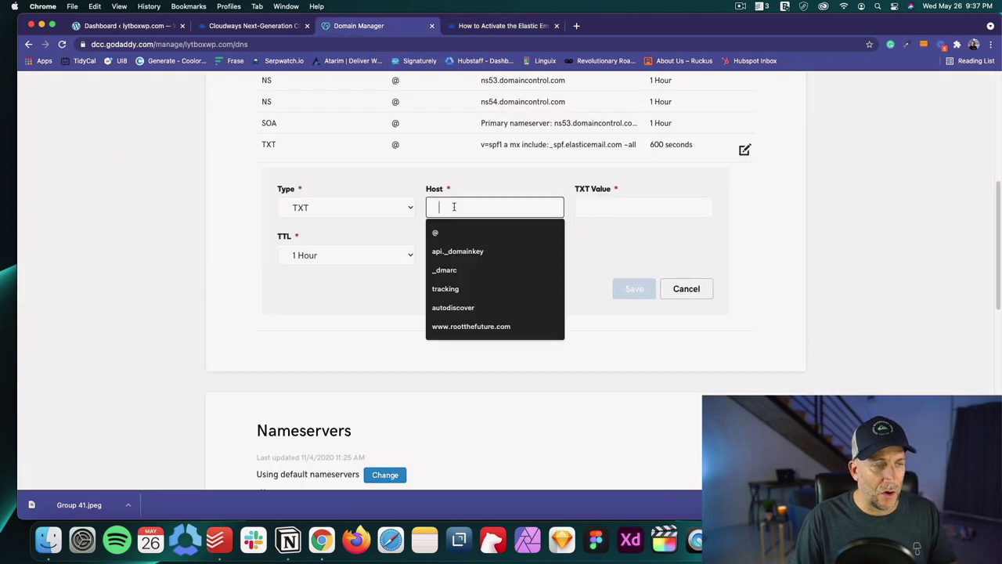
{"action": "key", "text": "super+v"}
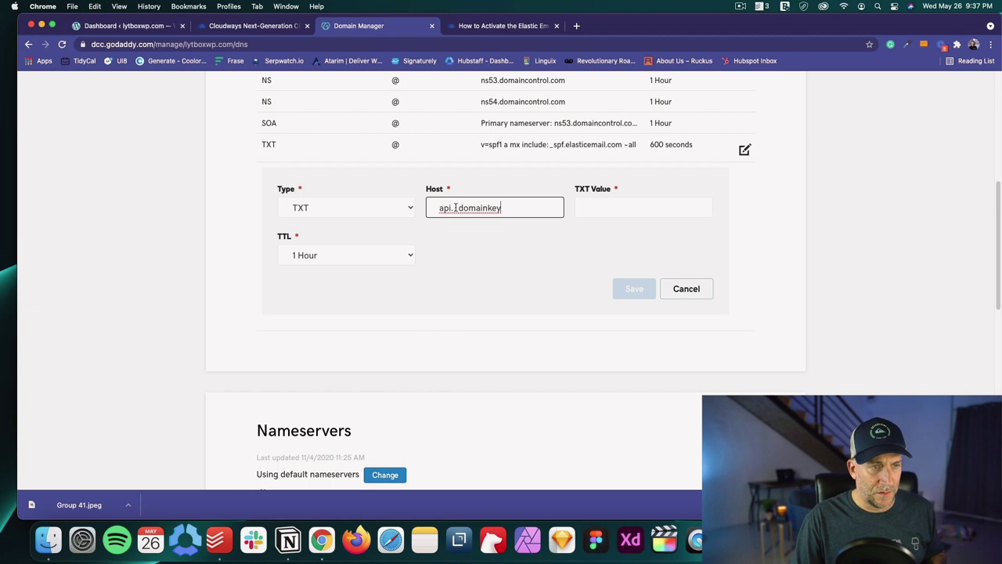
- Copy the complete DKIM value starting with "k=rsa;t=s;p=" from the guide into the new record's TXT value
{"action": "left_click", "coordinate": [504, 32]}
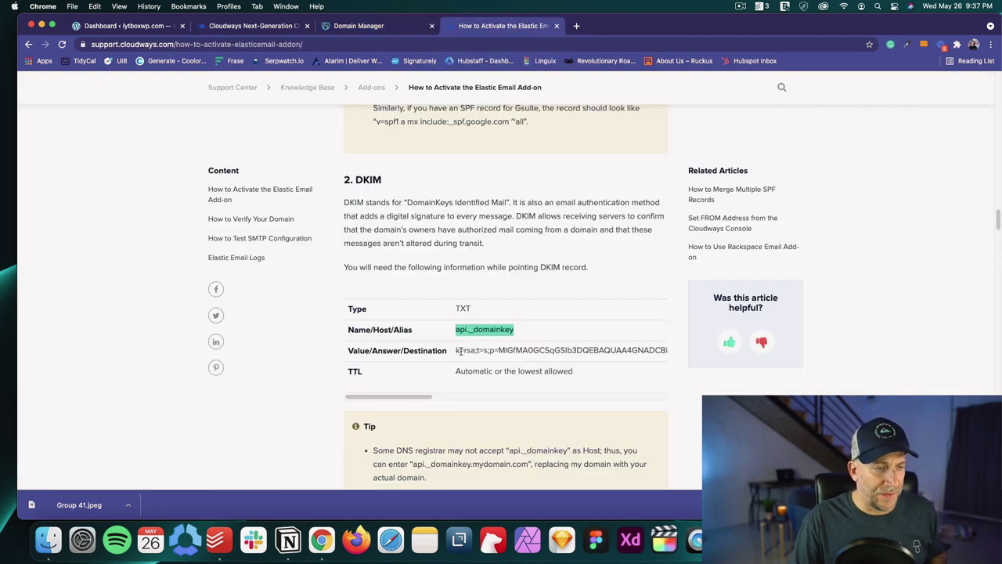
{"action": "left_click_drag", "start_coordinate": [455, 350], "coordinate": [666, 352]}
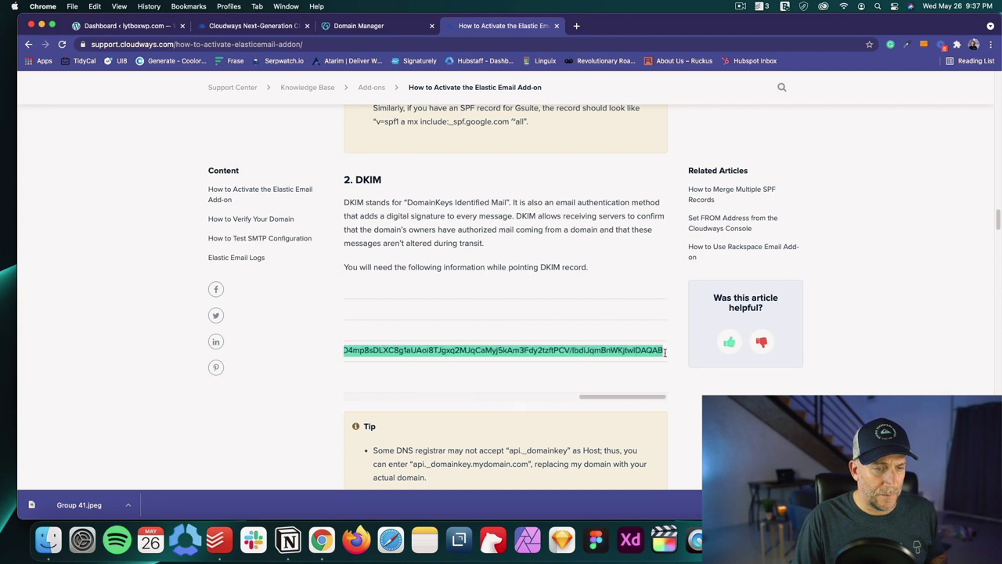
{"action": "left_click", "coordinate": [381, 25]}
{"action": "left_click", "coordinate": [597, 208]}
{"action": "key", "text": "super+v"}
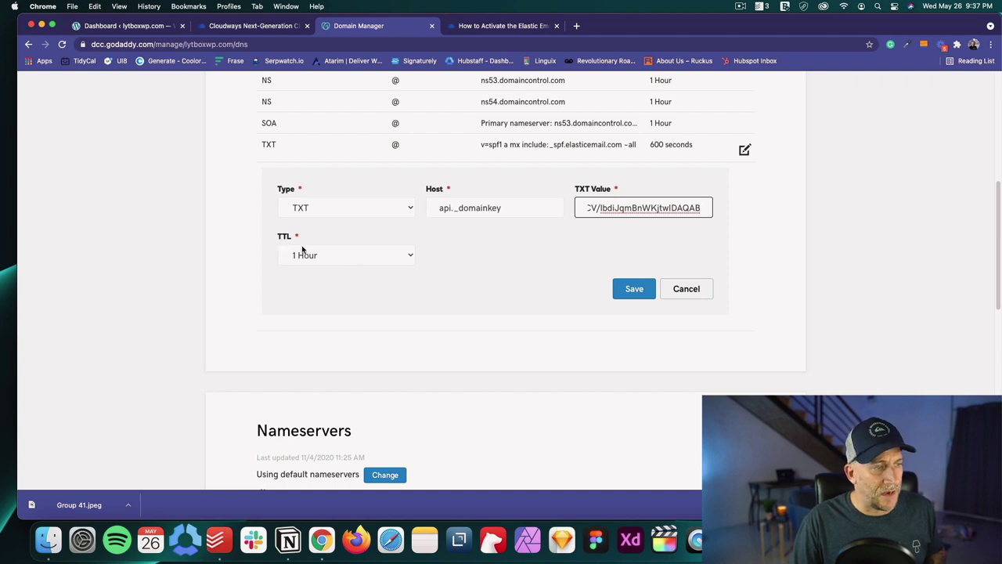
- Set the DKIM record's TTL to a custom value of 600 seconds and save the record
{"action": "left_click", "coordinate": [338, 256]}
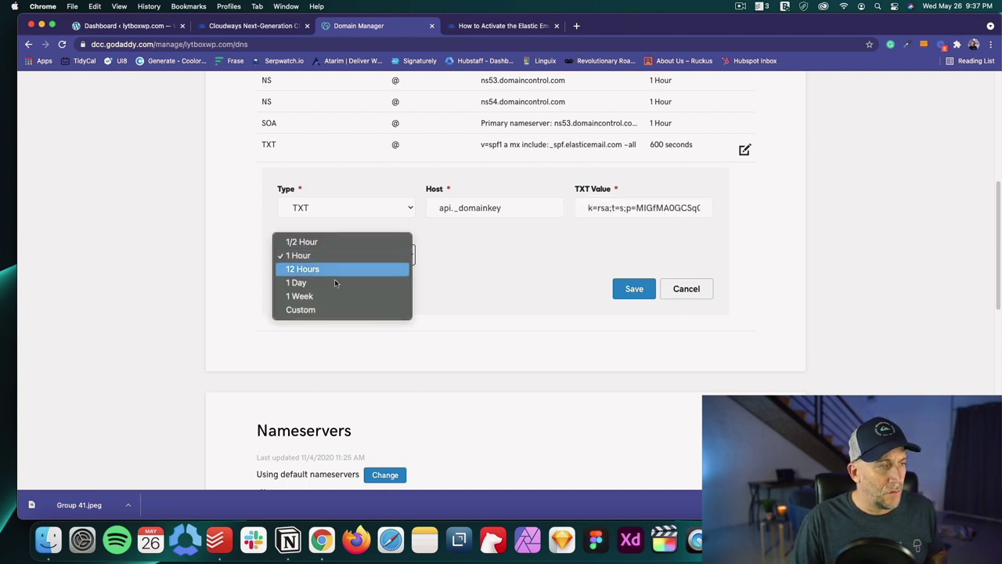
{"action": "left_click", "coordinate": [326, 310]}
{"action": "left_click_drag", "start_coordinate": [459, 255], "coordinate": [435, 250]}
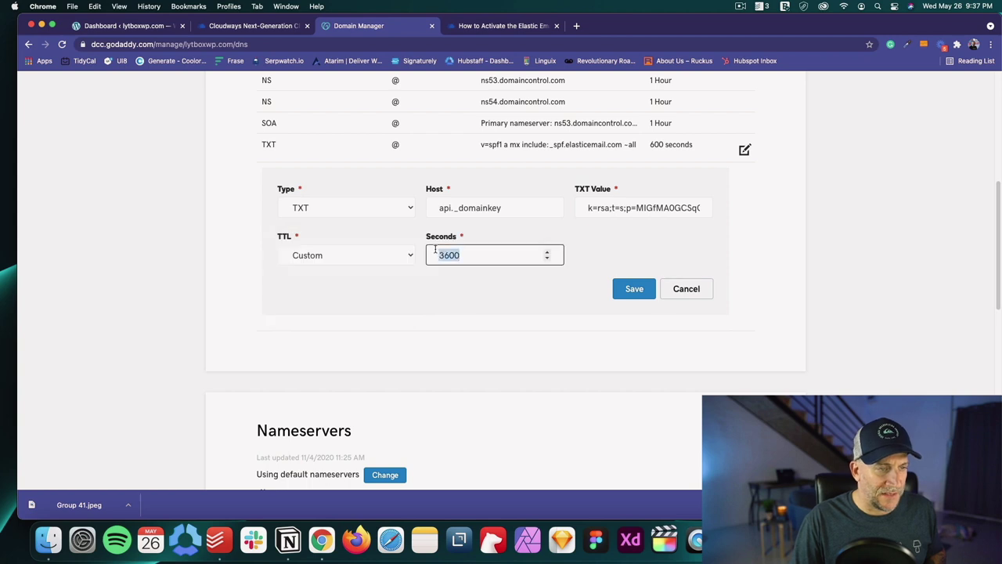
{"action": "type", "text": "60"}
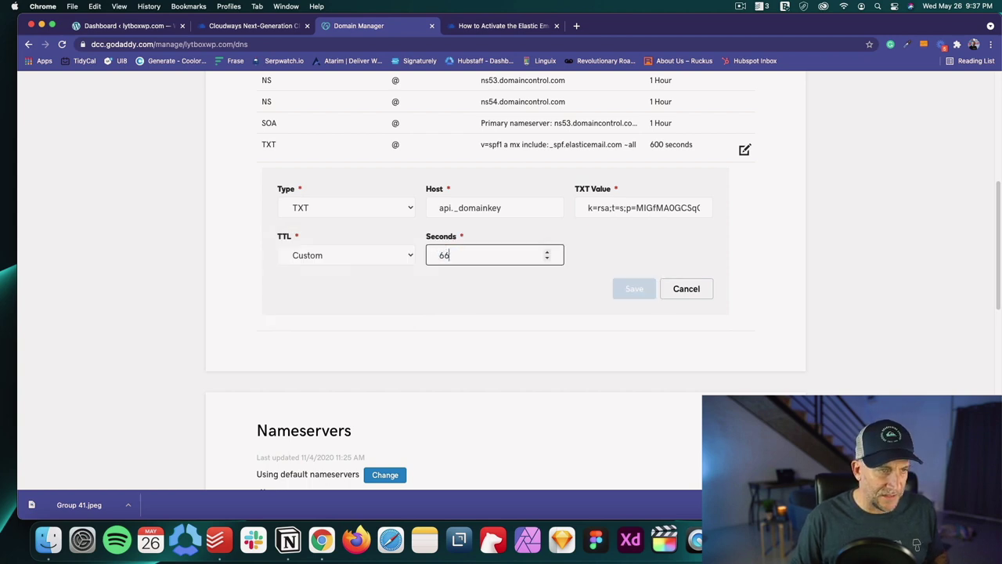
{"action": "key", "text": "BackSpace"}
{"action": "type", "text": "0"}
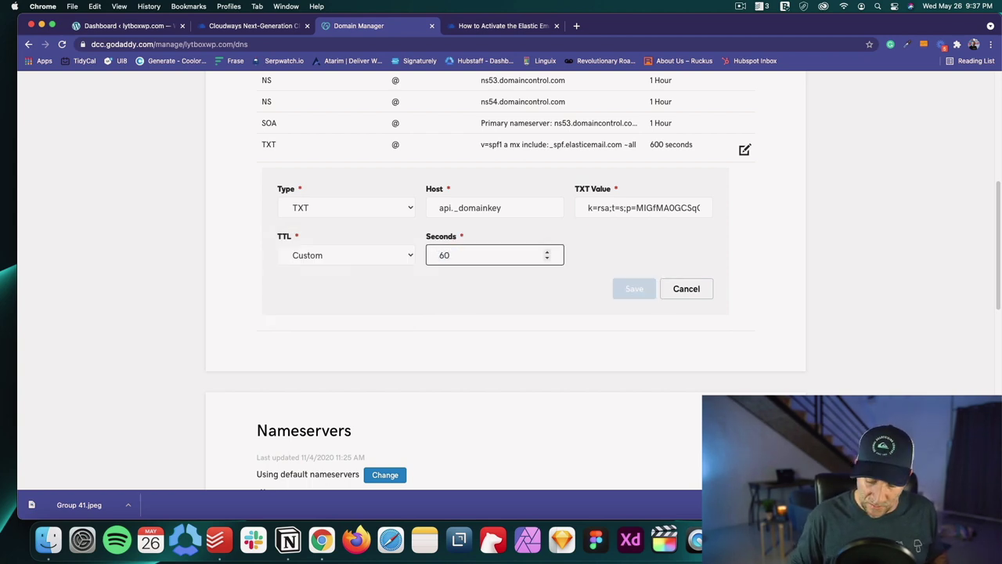
{"action": "type", "text": "0"}
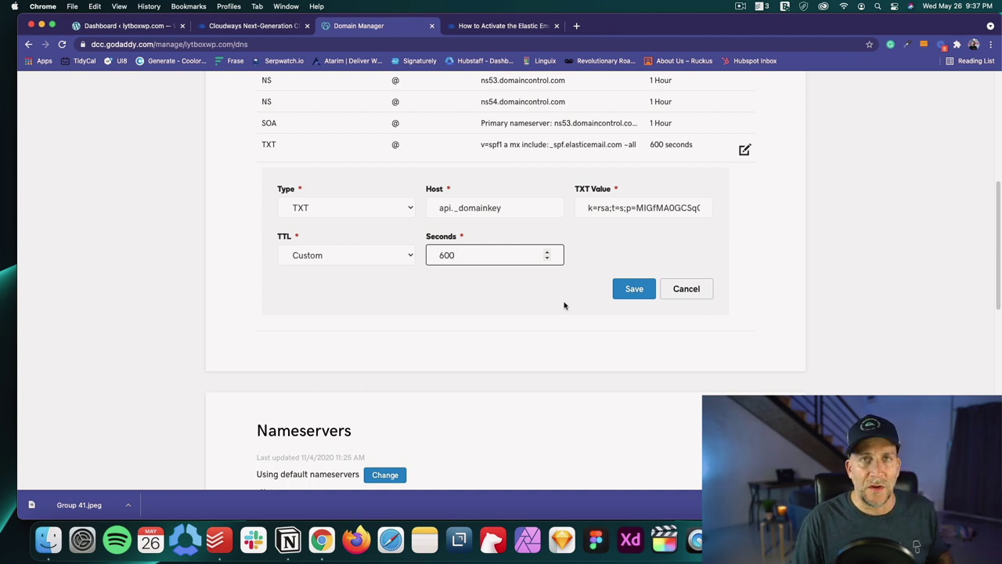
{"action": "left_click", "coordinate": [640, 296]}
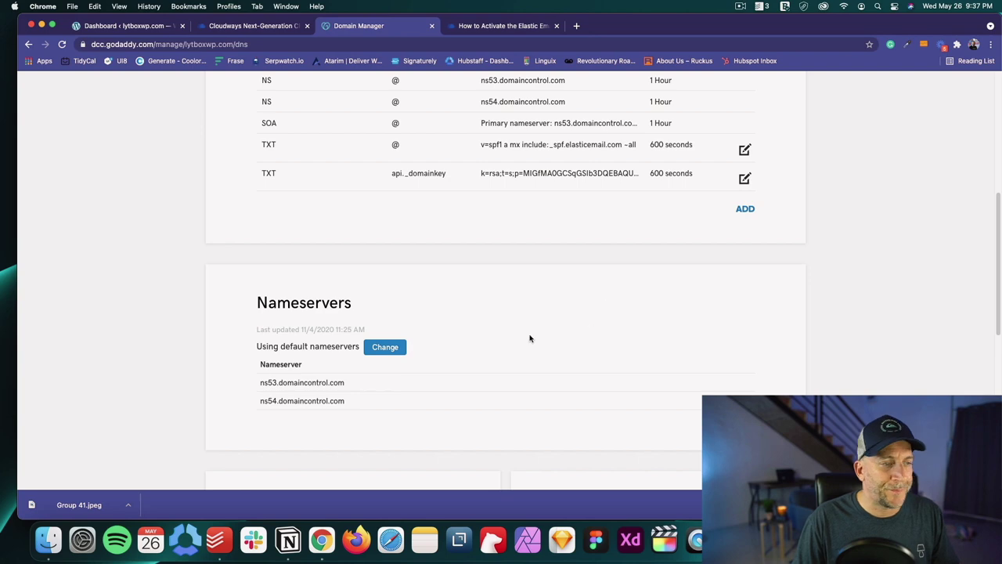
- Check the tracking record's type in the guide and start a new CNAME record in the GoDaddy DNS records
{"action": "left_click", "coordinate": [493, 23]}
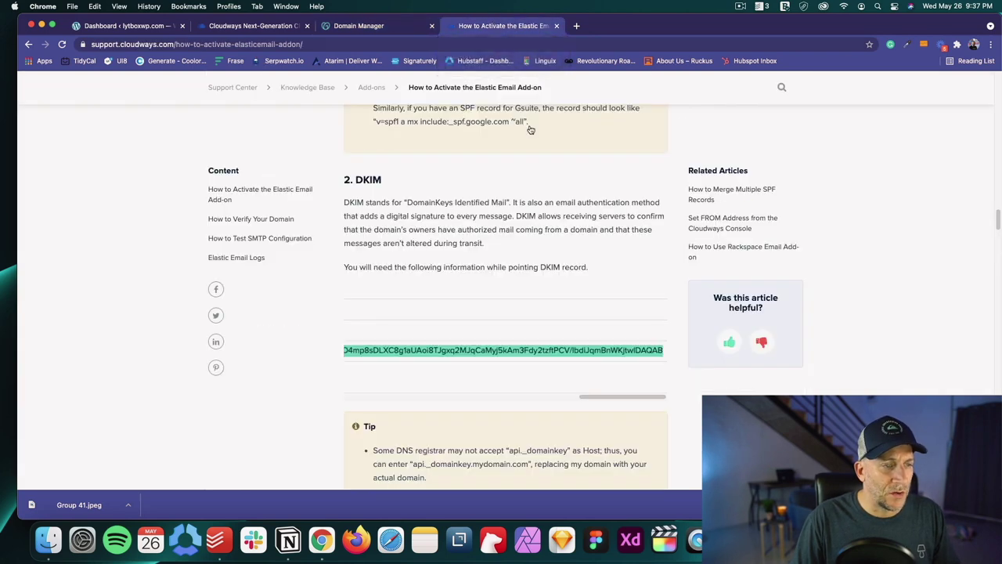
{"action": "scroll", "coordinate": [498, 326], "scroll_direction": "down", "scroll_amount": 8}
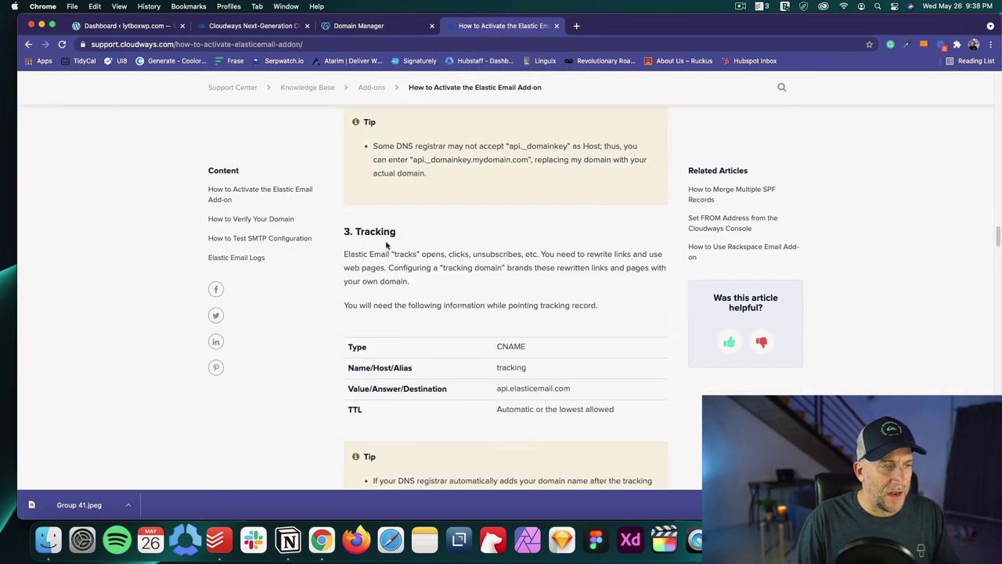
{"action": "left_click_drag", "start_coordinate": [345, 232], "coordinate": [399, 232]}
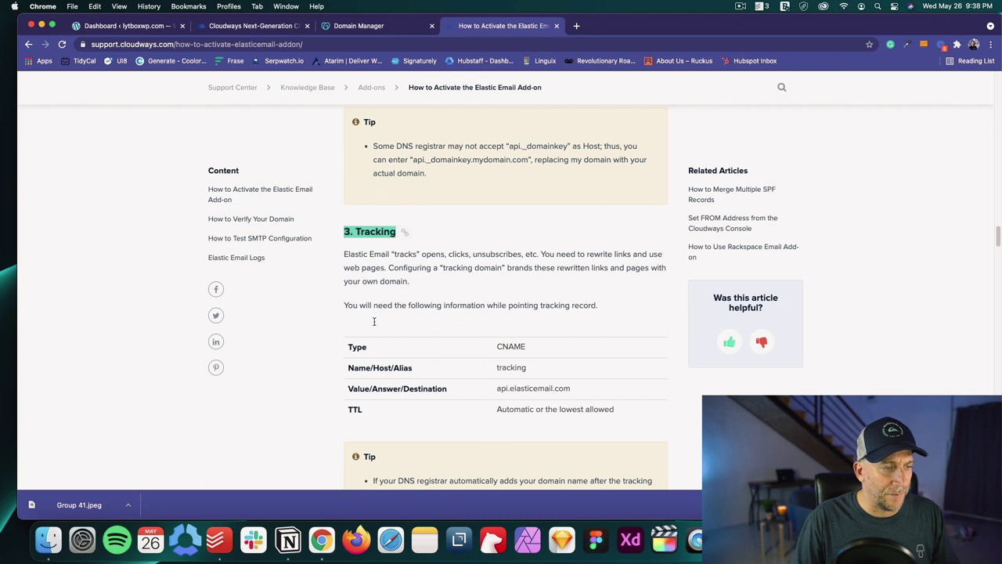
{"action": "left_click", "coordinate": [498, 347]}
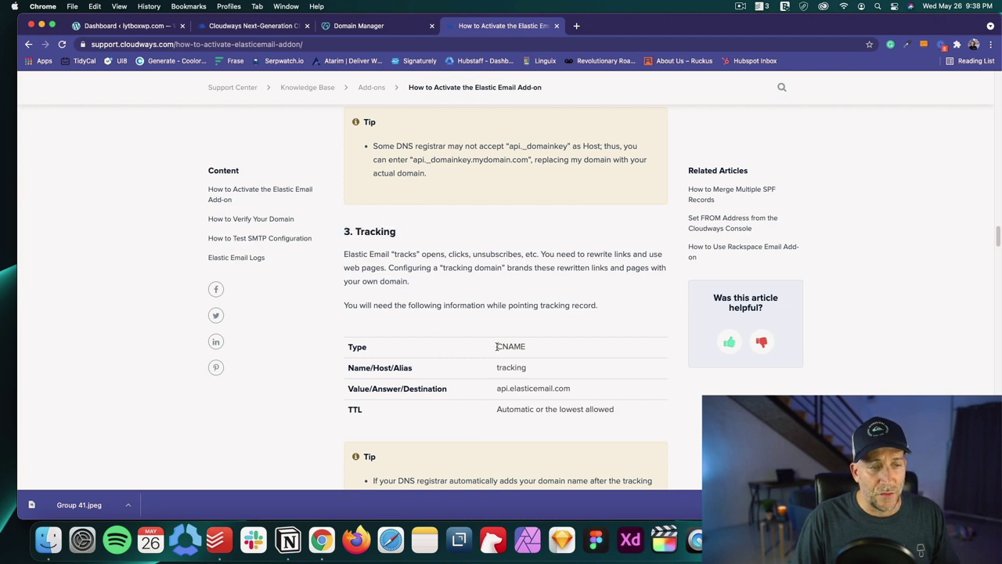
{"action": "left_click_drag", "start_coordinate": [496, 346], "coordinate": [526, 344]}
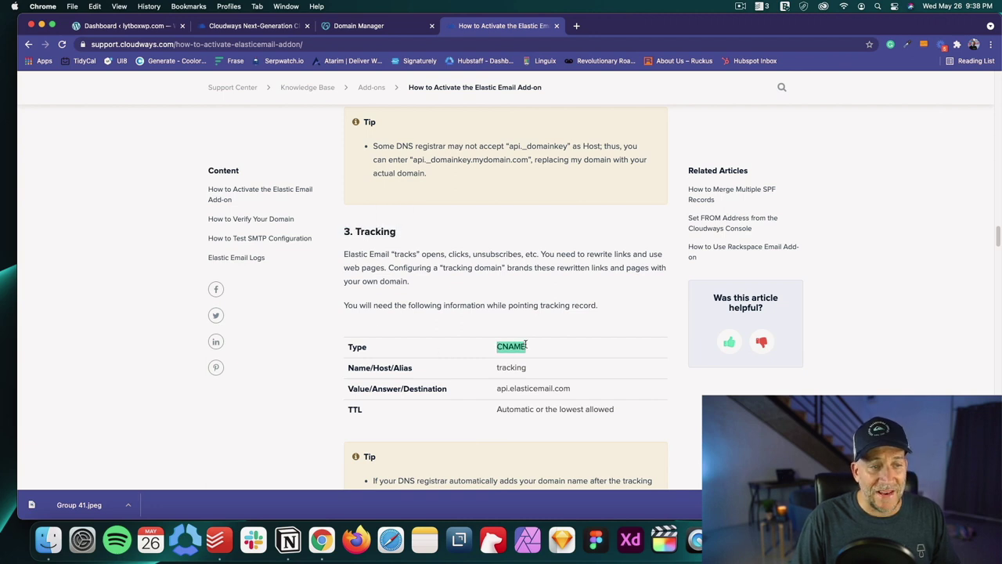
{"action": "left_click", "coordinate": [380, 26]}
{"action": "left_click", "coordinate": [744, 208]}
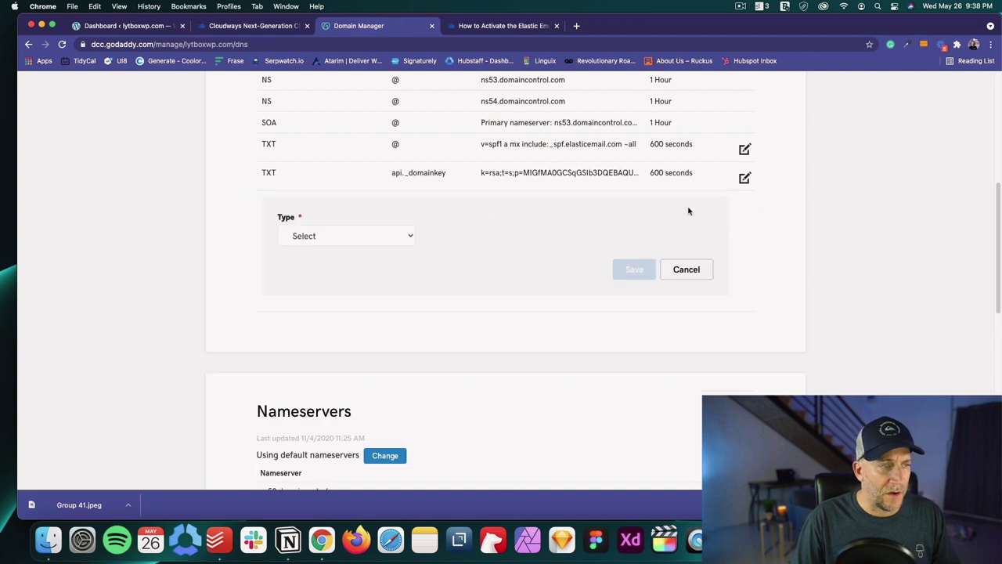
{"action": "left_click", "coordinate": [379, 236]}
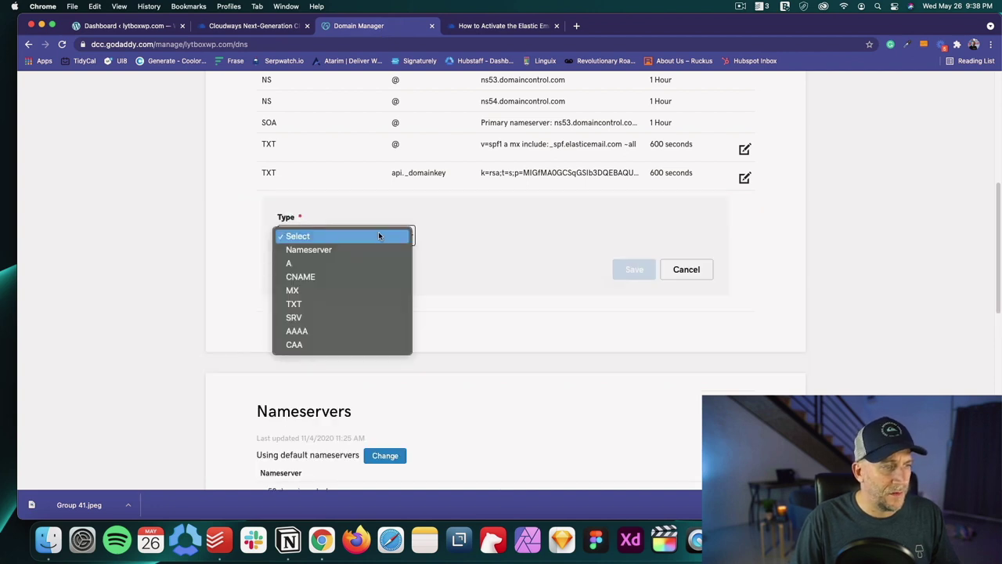
{"action": "left_click", "coordinate": [360, 276]}
- Copy the name "tracking" from the guide's Tracking section into the new CNAME record's host
{"action": "left_click", "coordinate": [505, 26]}
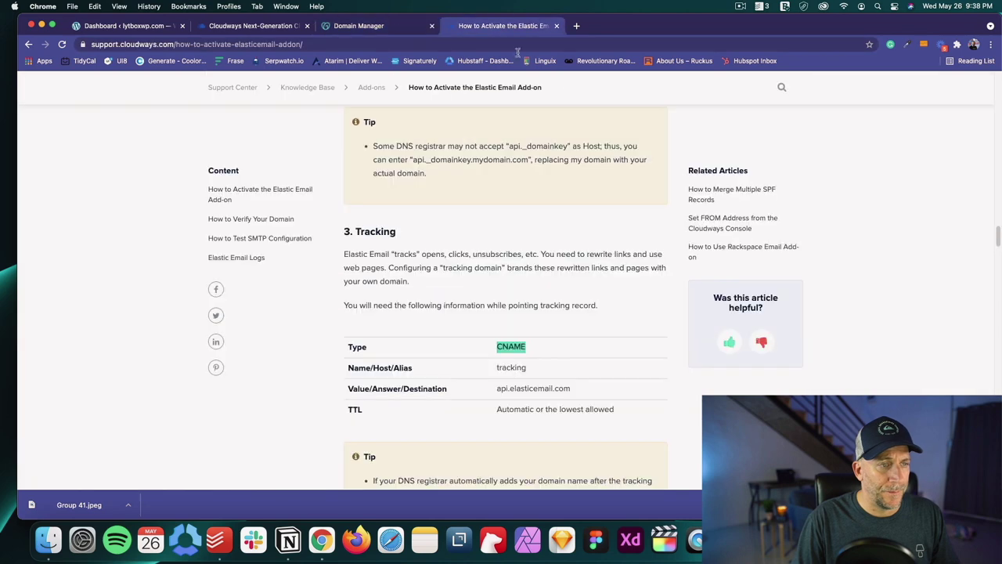
{"action": "scroll", "coordinate": [489, 409], "scroll_direction": "down", "scroll_amount": 3}
{"action": "scroll", "coordinate": [489, 383], "scroll_direction": "up", "scroll_amount": 1}
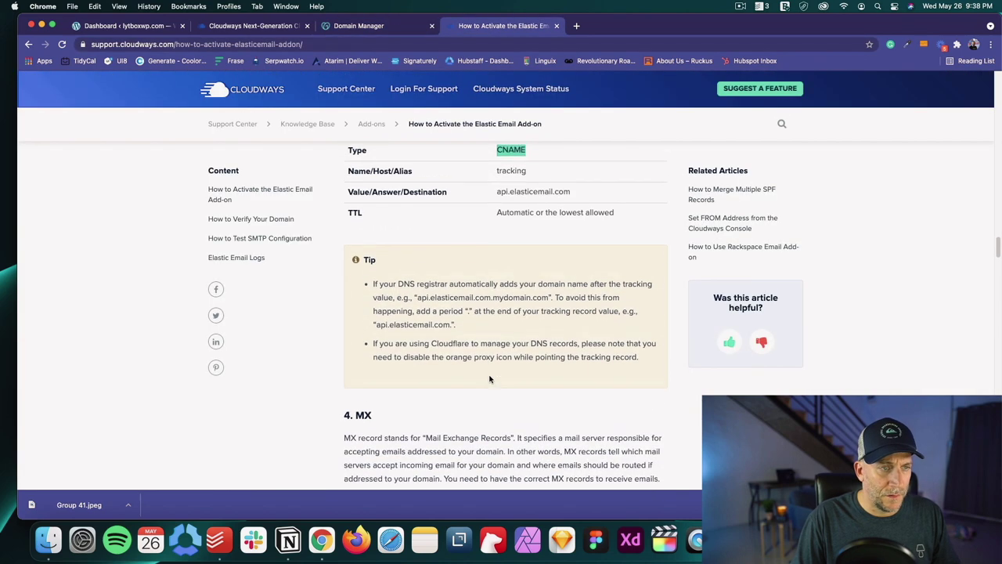
{"action": "scroll", "coordinate": [489, 379], "scroll_direction": "up", "scroll_amount": 2}
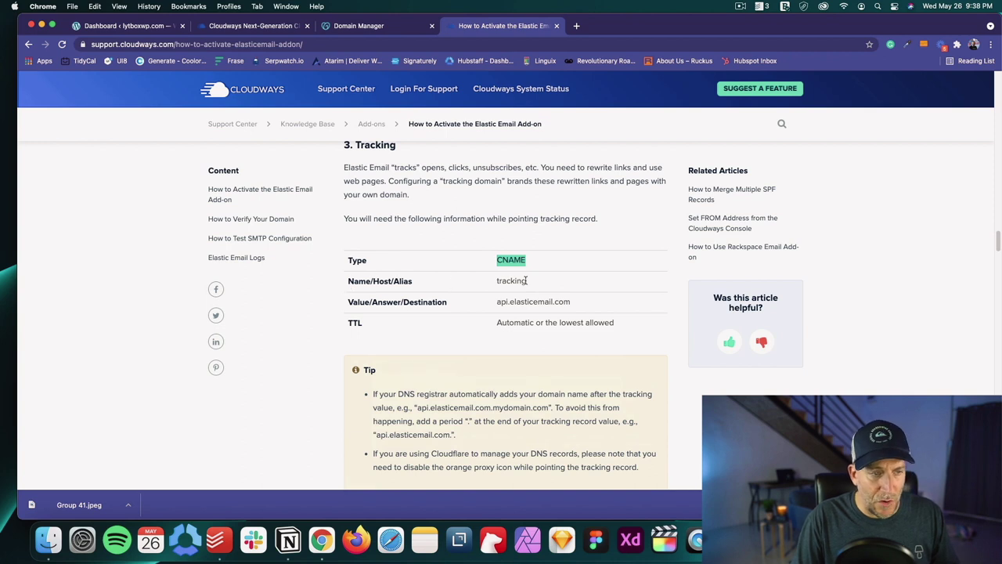
{"action": "left_click_drag", "start_coordinate": [496, 283], "coordinate": [529, 283]}
{"action": "key", "text": "cmd+c"}
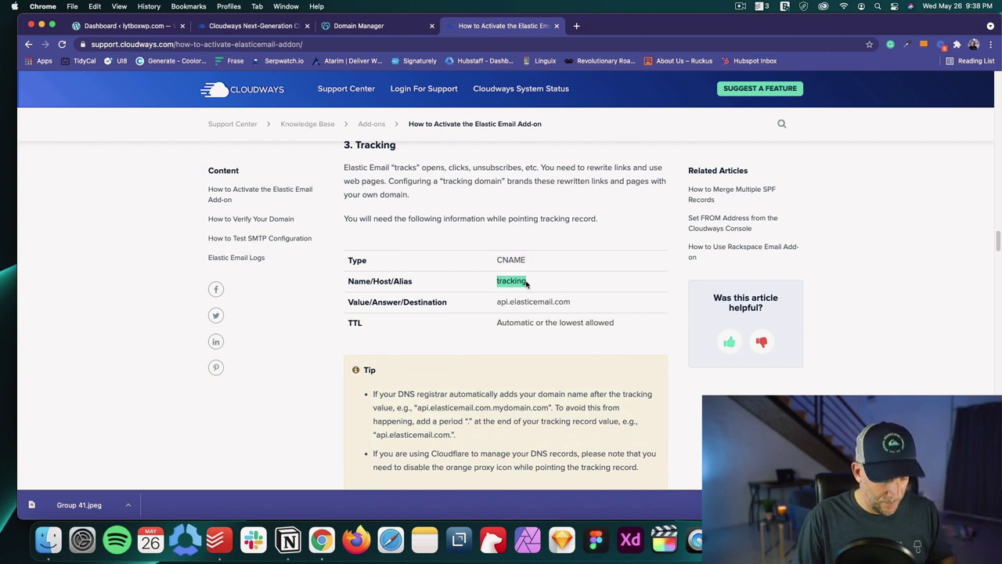
{"action": "left_click", "coordinate": [374, 28]}
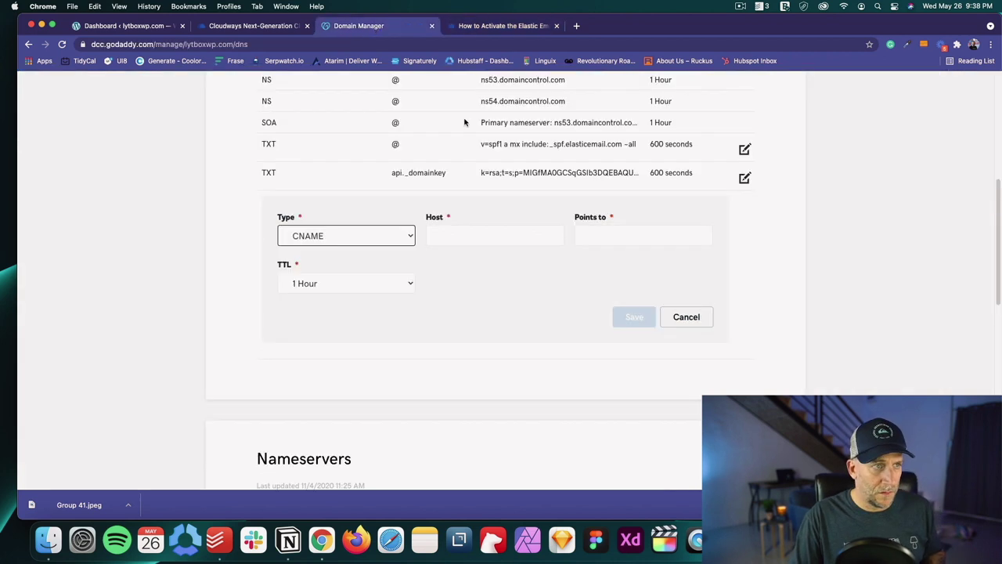
{"action": "left_click", "coordinate": [467, 236]}
{"action": "key", "text": "cmd+v"}
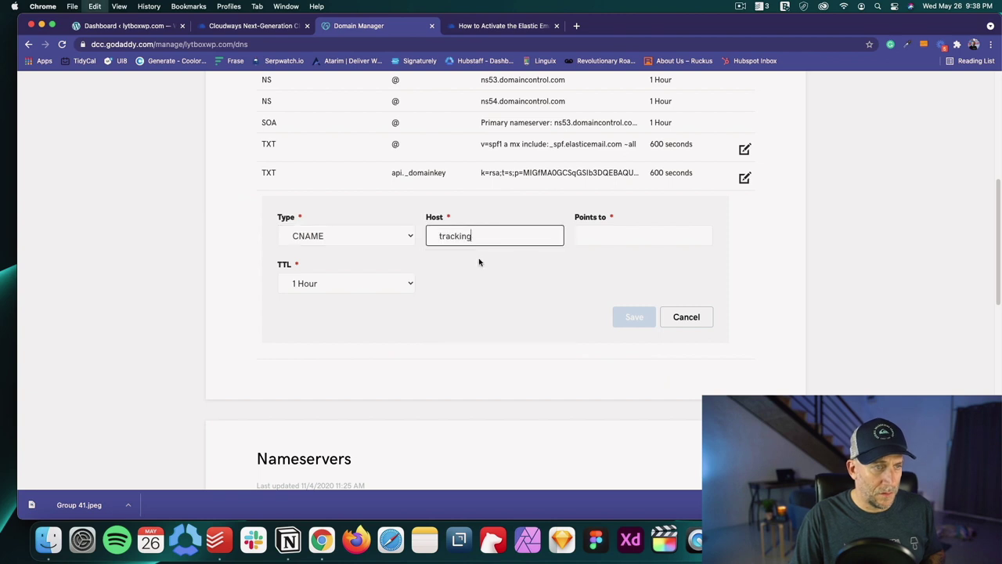
- Copy the destination "api.elasticemail.com" from the guide into the CNAME record's points-to value
{"action": "left_click", "coordinate": [506, 27]}
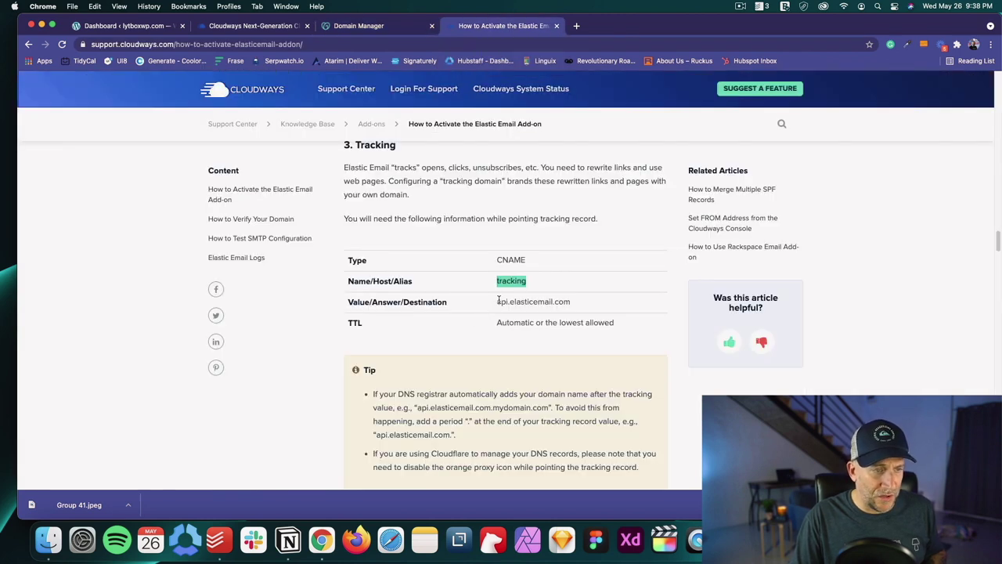
{"action": "left_click", "coordinate": [499, 301]}
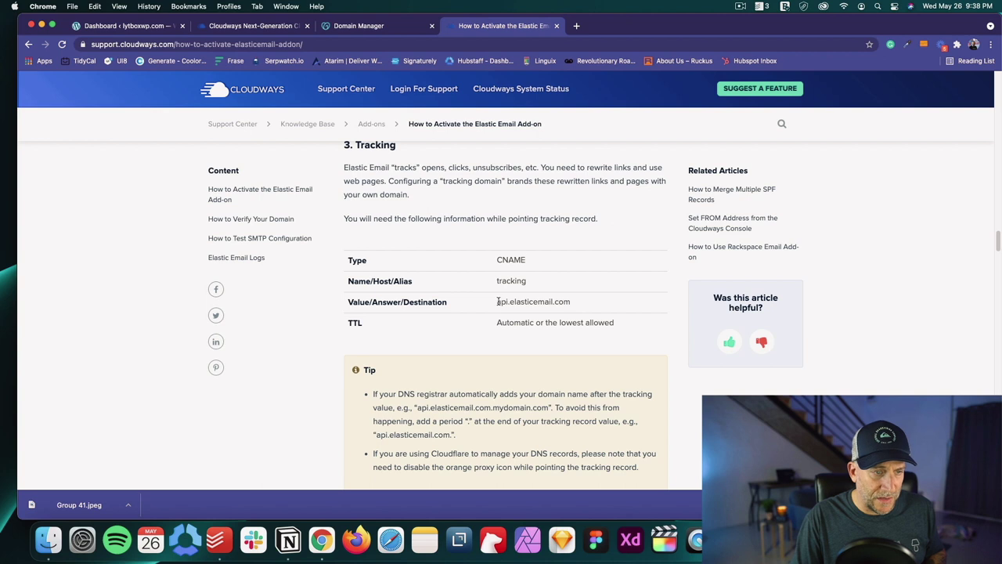
{"action": "left_click_drag", "start_coordinate": [505, 301], "coordinate": [575, 303]}
{"action": "key", "text": "super+c"}
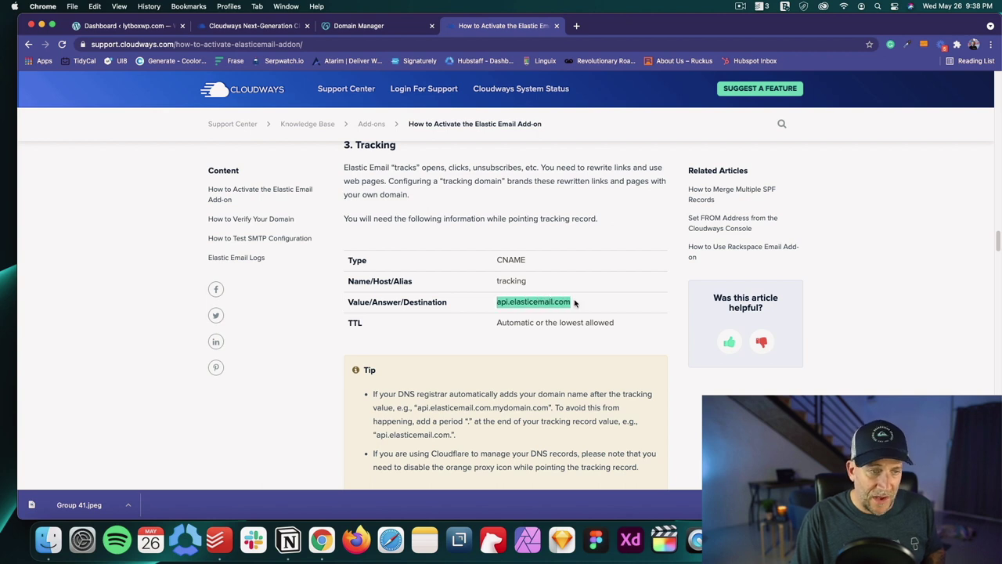
{"action": "left_click", "coordinate": [396, 27]}
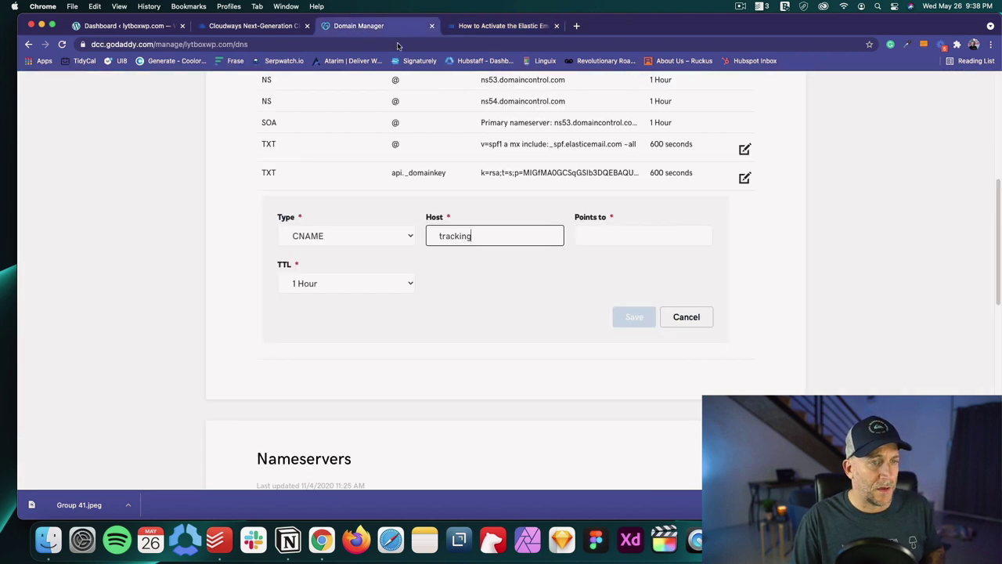
{"action": "left_click", "coordinate": [597, 234]}
{"action": "key", "text": "super+v"}
- Set the tracking record's TTL to a custom value of 600 seconds and save the record
{"action": "left_click", "coordinate": [384, 286]}
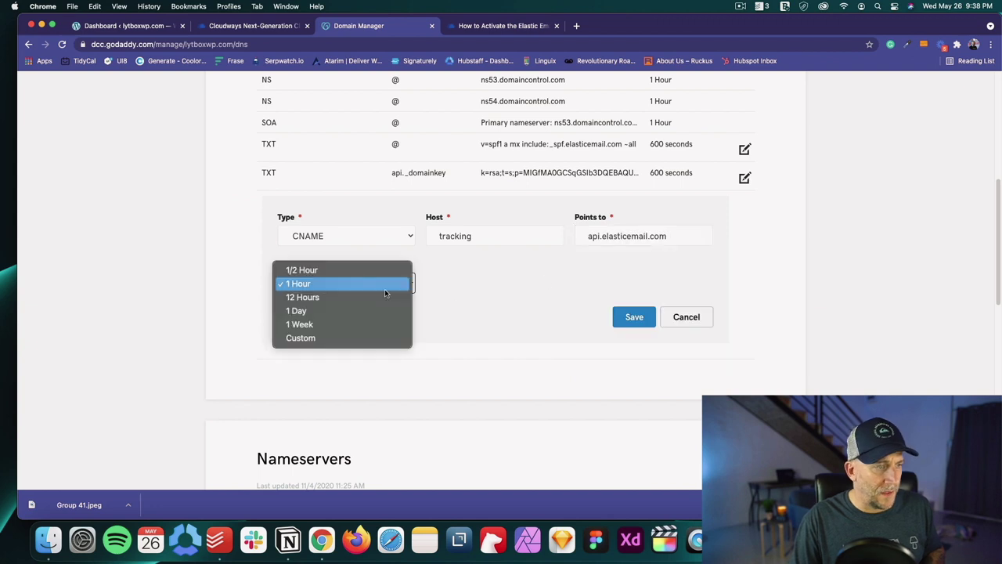
{"action": "left_click", "coordinate": [357, 336]}
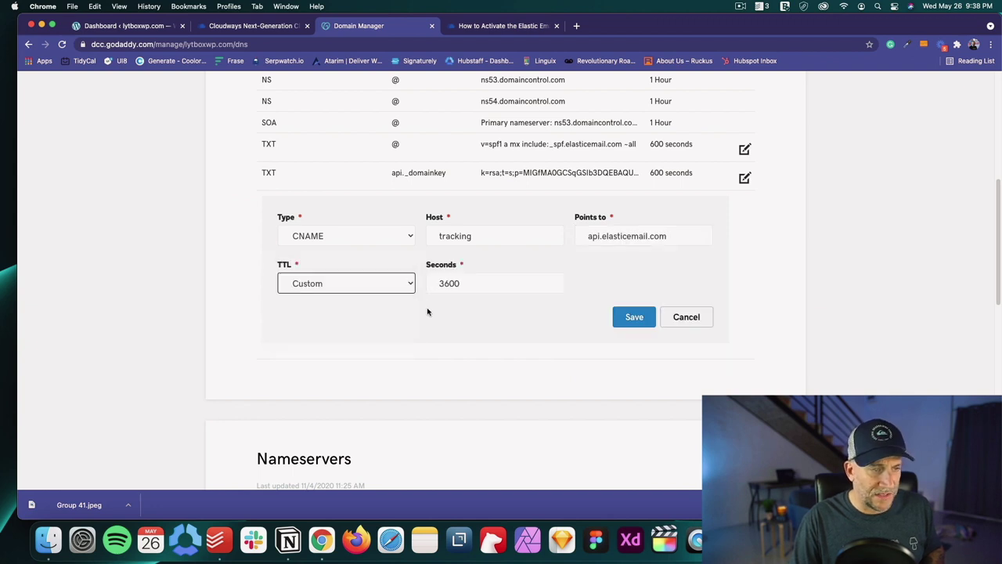
{"action": "double_click", "coordinate": [462, 283]}
{"action": "type", "text": "600"}
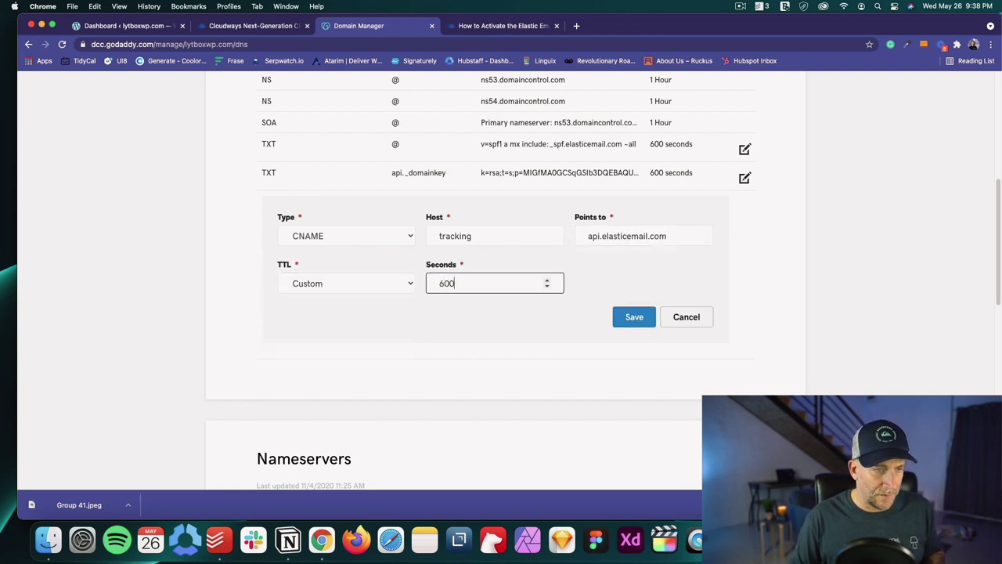
{"action": "left_click", "coordinate": [632, 315]}
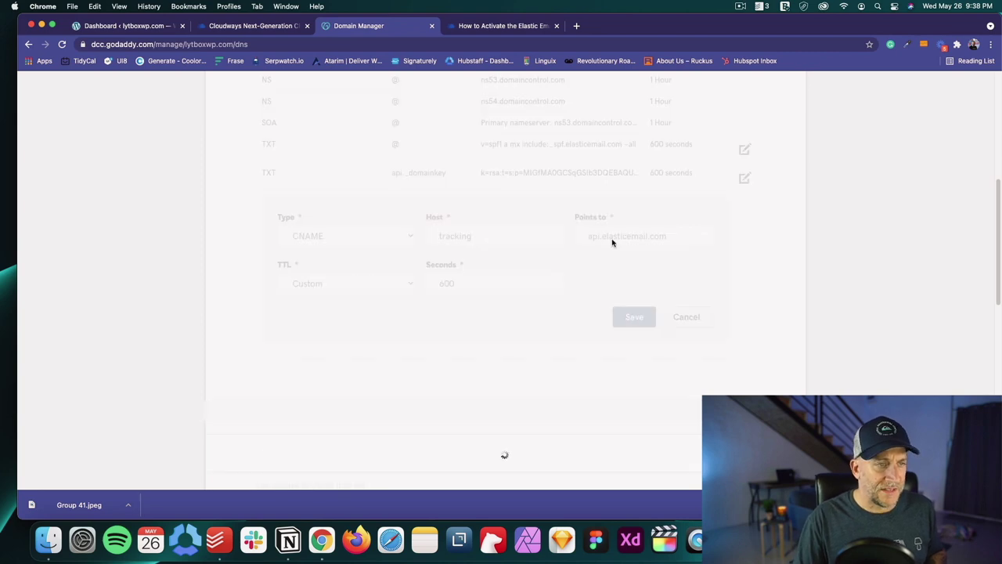
- Review the guide's MX and DMARC sections and compare the three DMARC record options
{"action": "left_click", "coordinate": [479, 26]}
{"action": "scroll", "coordinate": [454, 308], "scroll_direction": "down", "scroll_amount": 3}
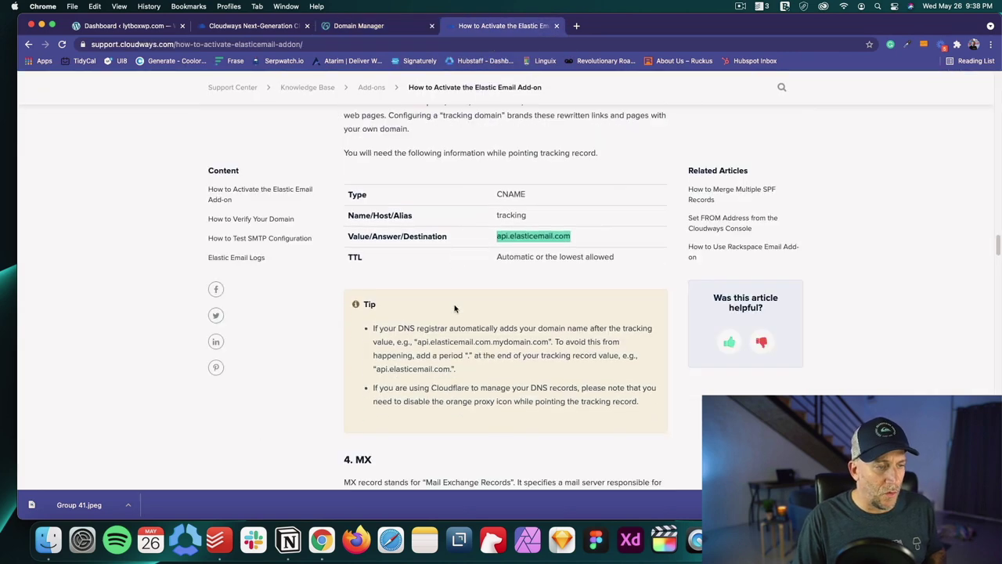
{"action": "scroll", "coordinate": [454, 307], "scroll_direction": "down", "scroll_amount": 5}
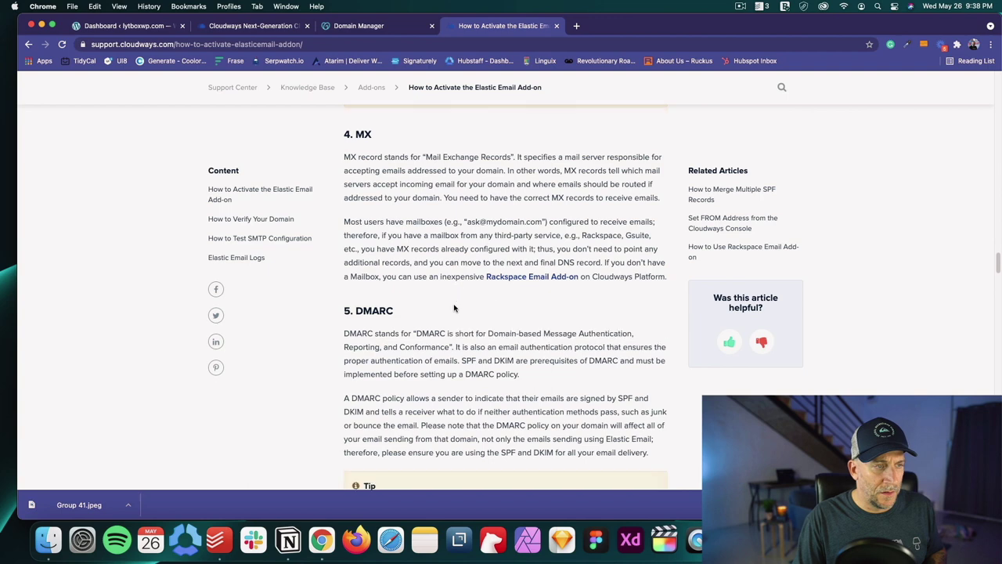
{"action": "scroll", "coordinate": [357, 222], "scroll_direction": "down", "scroll_amount": 3}
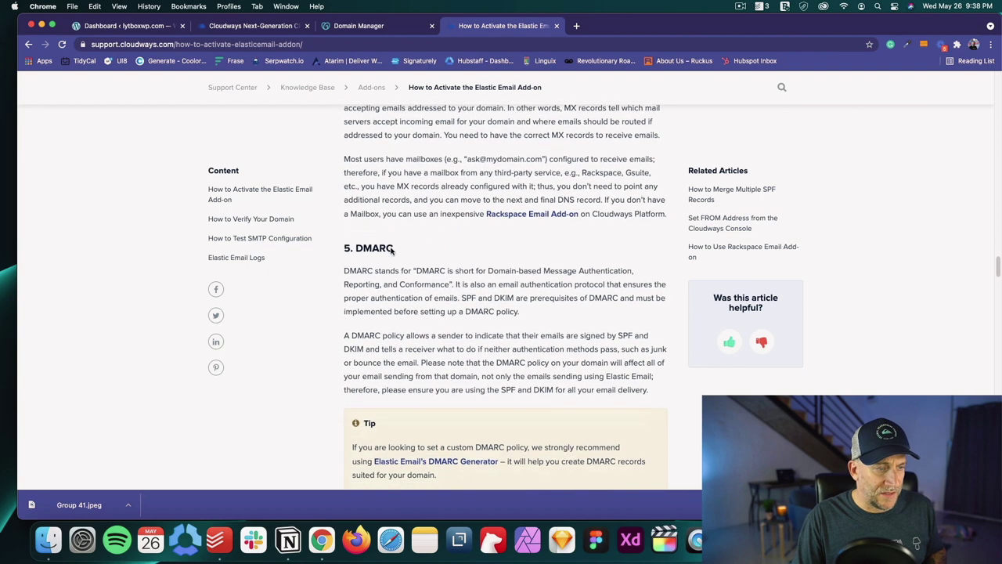
{"action": "left_click_drag", "start_coordinate": [357, 174], "coordinate": [392, 173]}
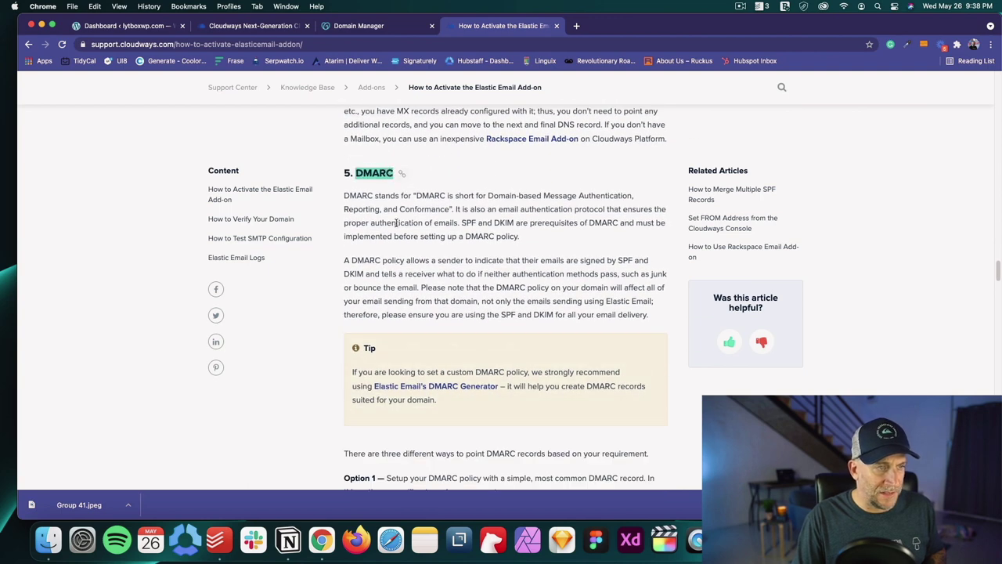
{"action": "scroll", "coordinate": [397, 223], "scroll_direction": "down", "scroll_amount": 8}
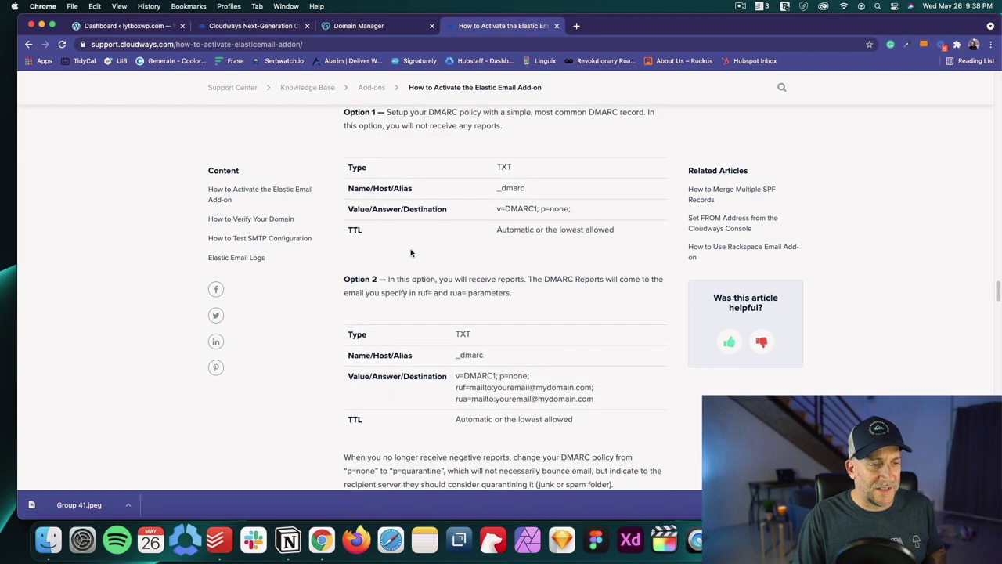
{"action": "scroll", "coordinate": [410, 252], "scroll_direction": "down", "scroll_amount": 5}
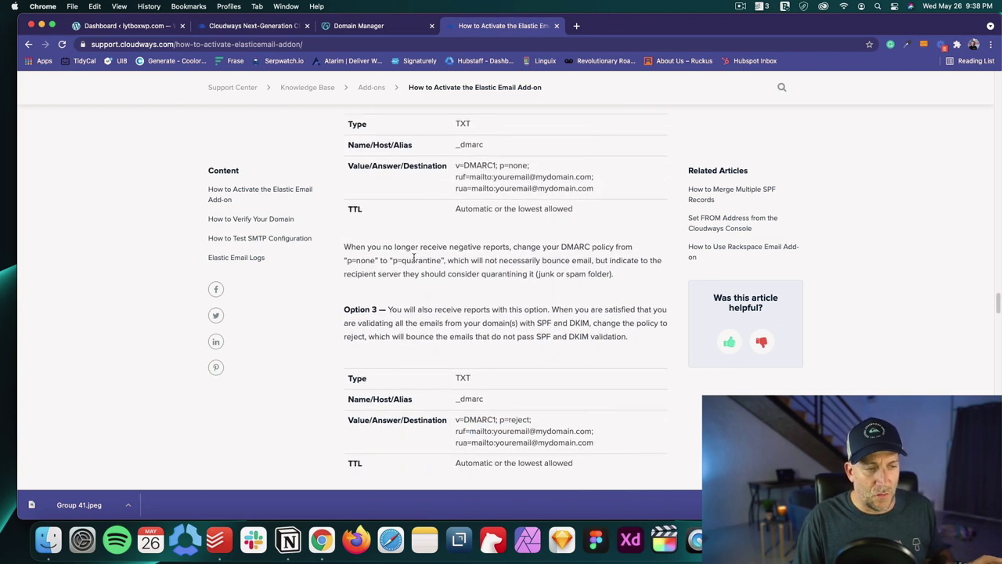
{"action": "scroll", "coordinate": [413, 258], "scroll_direction": "up", "scroll_amount": 2}
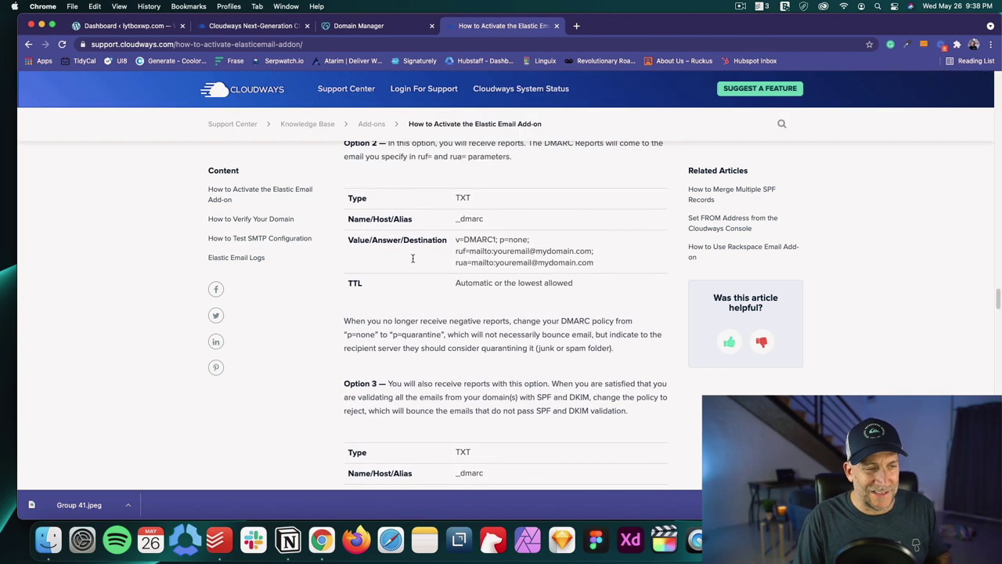
{"action": "scroll", "coordinate": [413, 259], "scroll_direction": "up", "scroll_amount": 5}
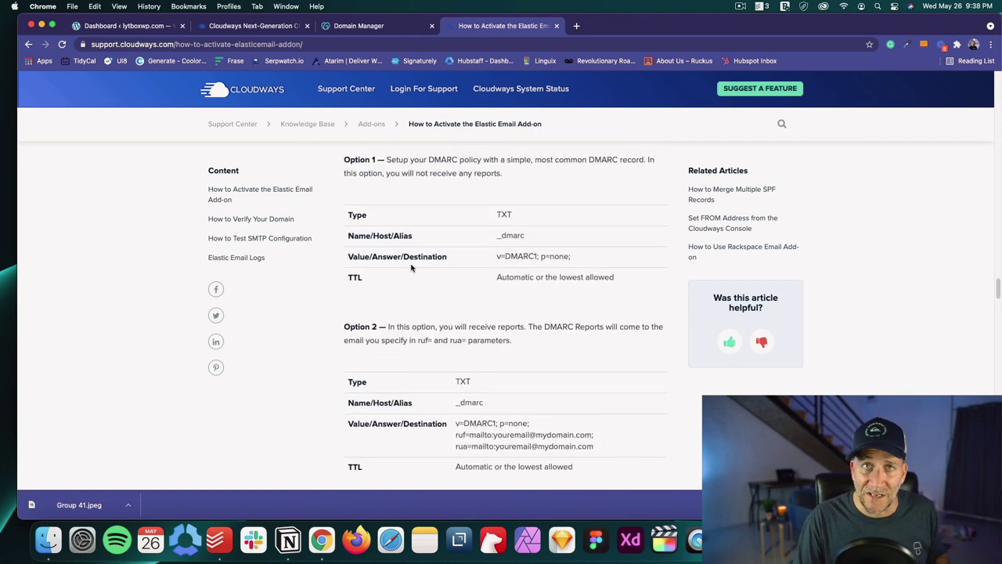
{"action": "scroll", "coordinate": [411, 268], "scroll_direction": "up", "scroll_amount": 2}
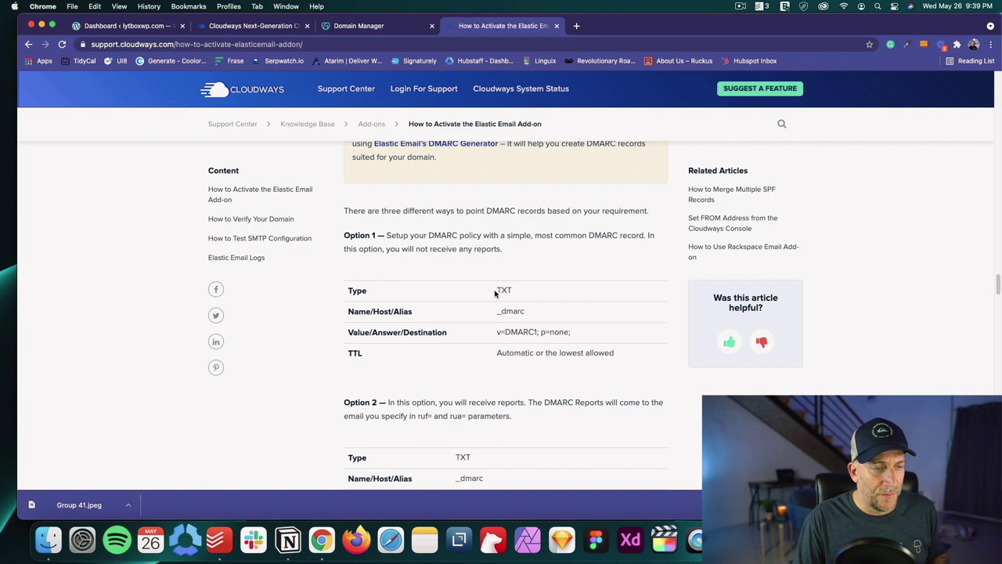
- Check the record type of DMARC Option 1 in the guide and start a new TXT record in the GoDaddy DNS records
{"action": "left_click_drag", "start_coordinate": [499, 289], "coordinate": [516, 292]}
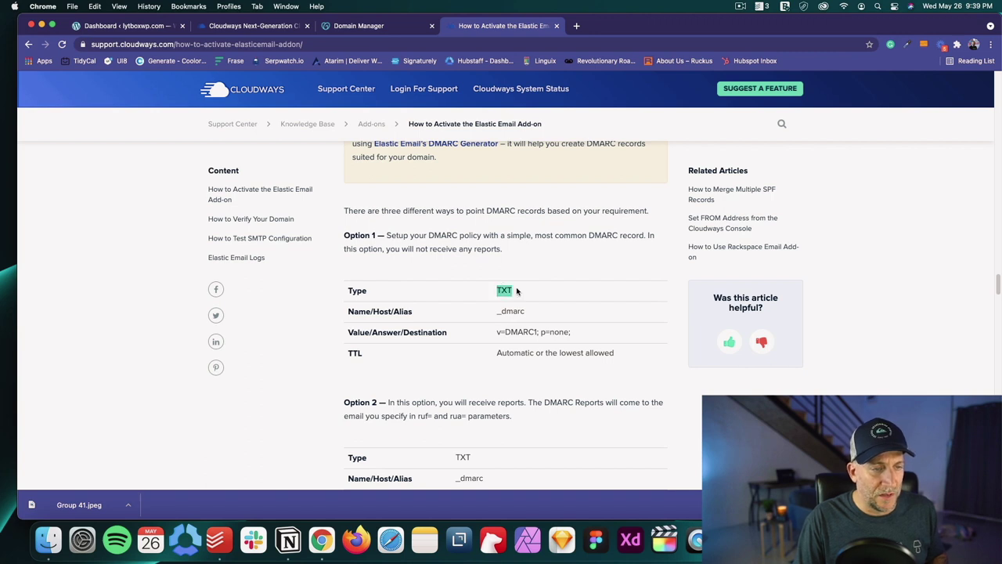
{"action": "left_click", "coordinate": [372, 26]}
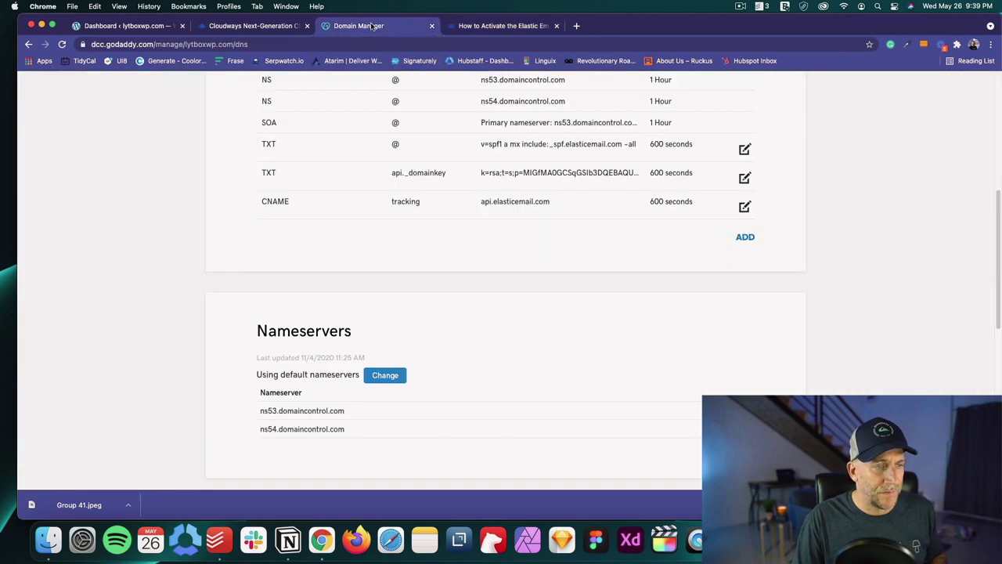
{"action": "left_click", "coordinate": [746, 238]}
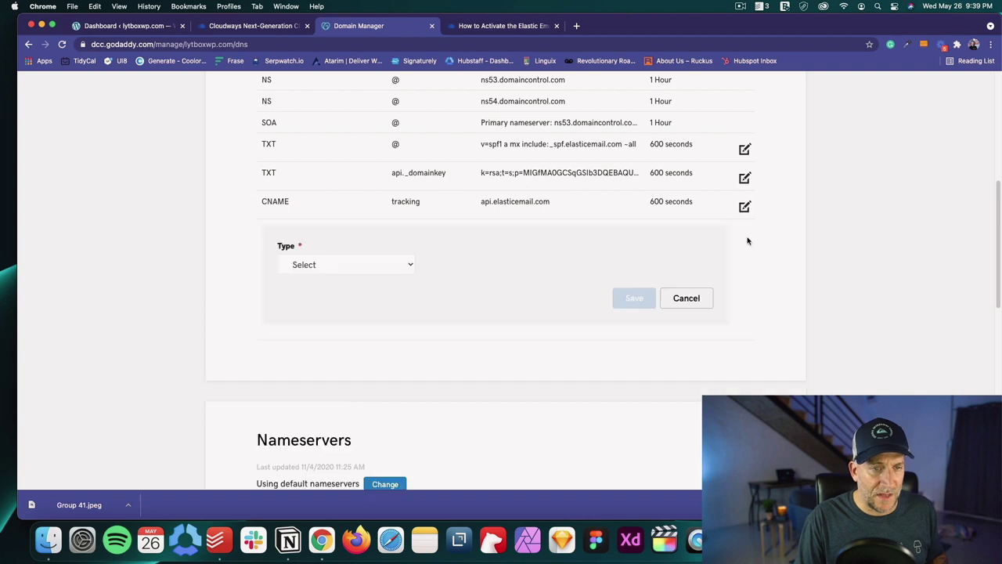
{"action": "left_click", "coordinate": [364, 266]}
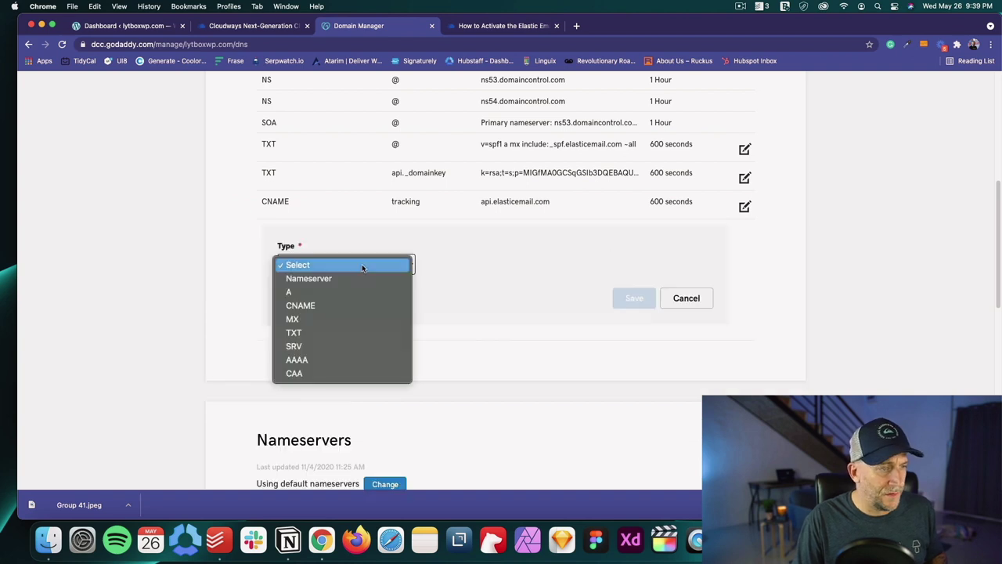
{"action": "left_click", "coordinate": [339, 331]}
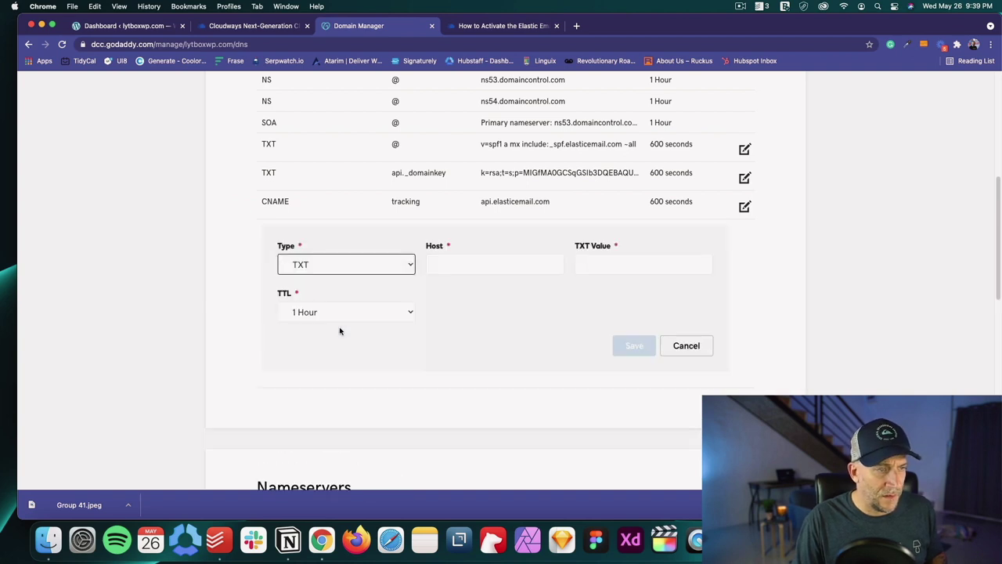
- Copy the DMARC name "_dmarc" from Option 1 in the guide into the new TXT record's host
{"action": "left_click", "coordinate": [483, 25]}
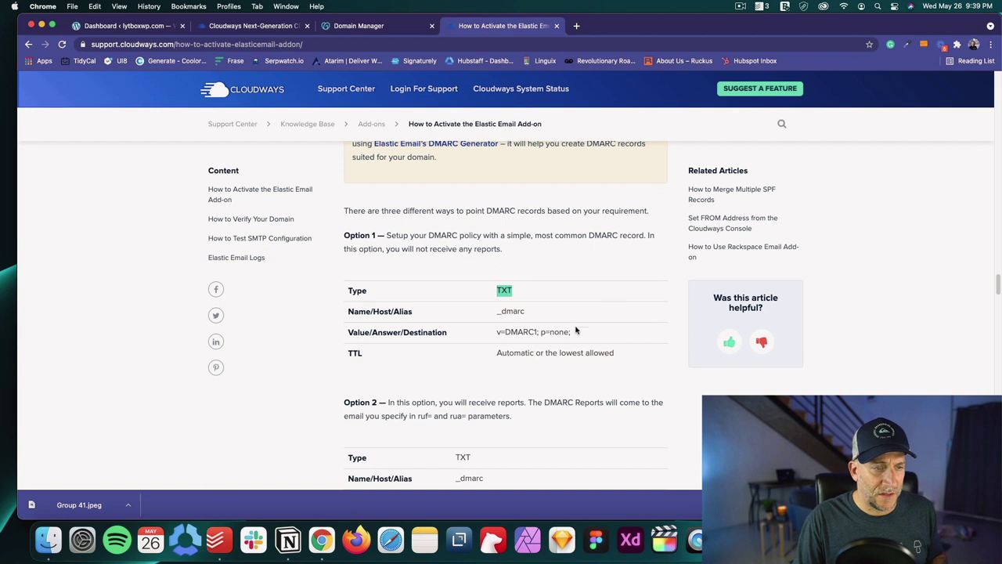
{"action": "left_click_drag", "start_coordinate": [496, 311], "coordinate": [526, 312]}
{"action": "right_click", "coordinate": [513, 313]}
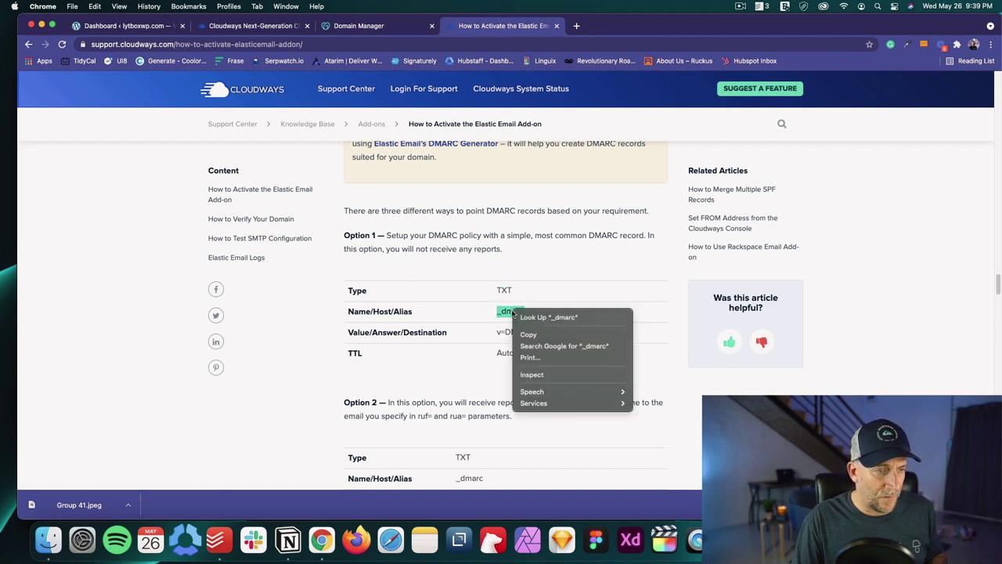
{"action": "left_click", "coordinate": [529, 334]}
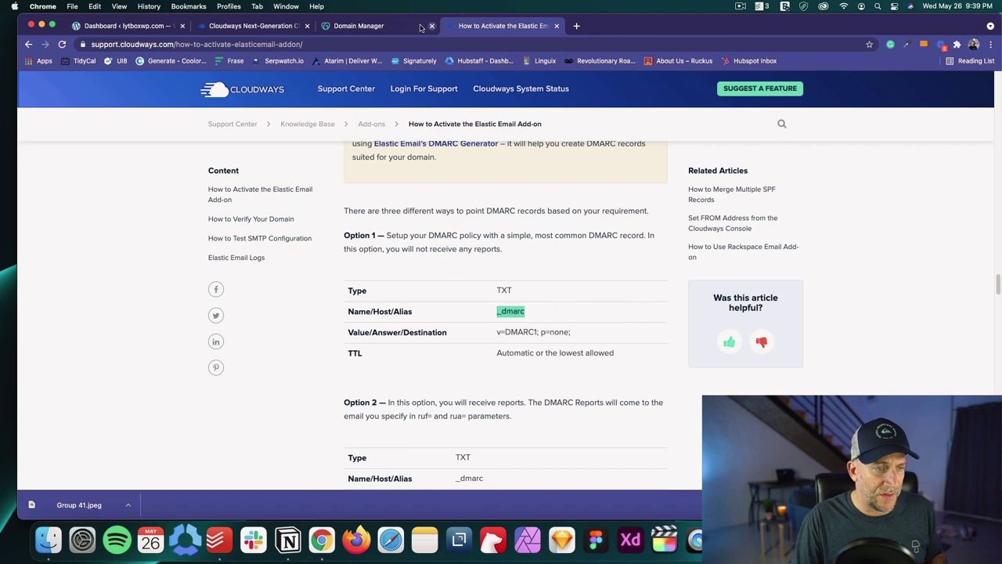
{"action": "left_click", "coordinate": [390, 26]}
{"action": "left_click", "coordinate": [467, 262]}
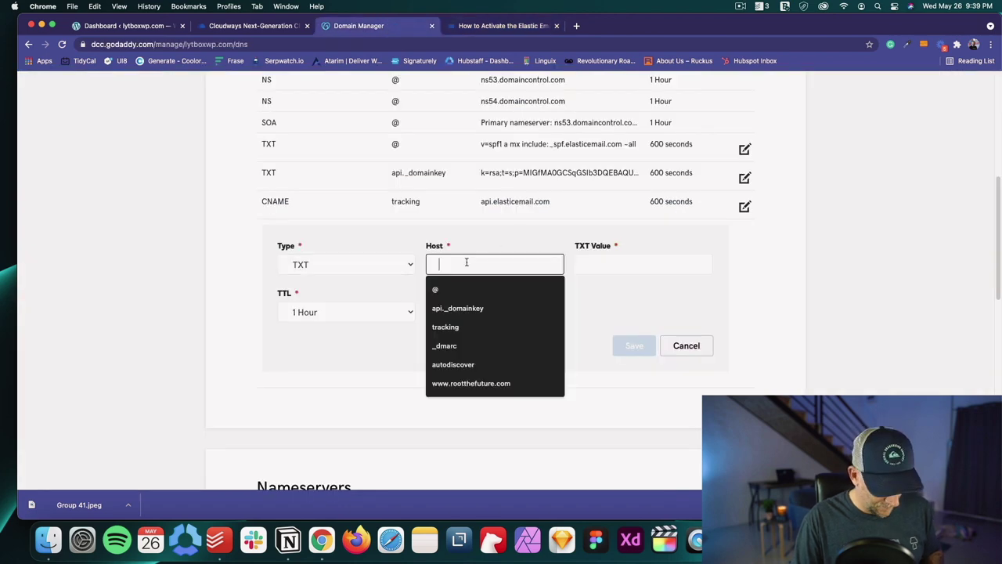
{"action": "key", "text": "super+v"}
- Copy the Option 1 DMARC value "v=DMARC1; p=none;" from the guide into the new record's TXT value
{"action": "left_click", "coordinate": [505, 26]}
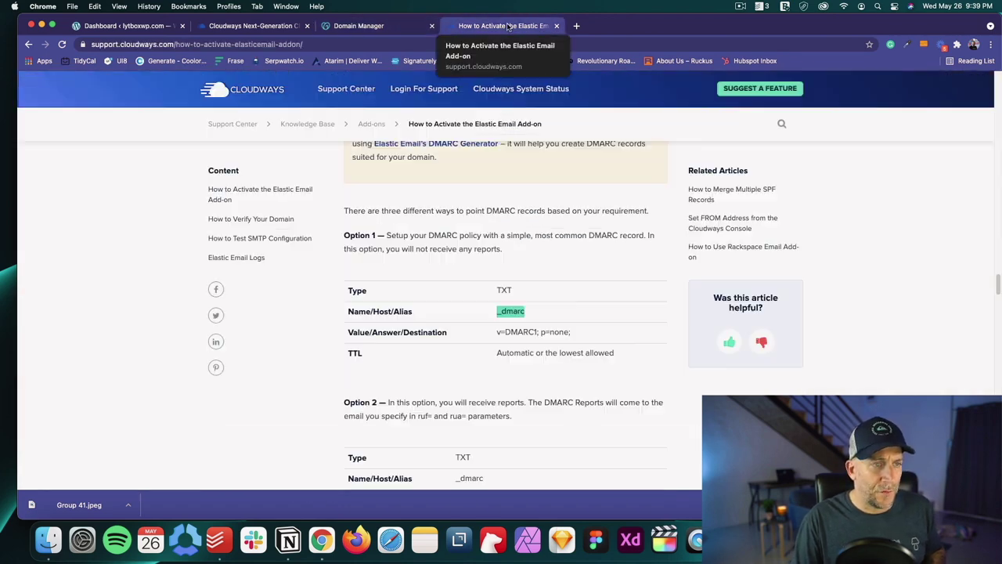
{"action": "left_click_drag", "start_coordinate": [497, 334], "coordinate": [572, 333]}
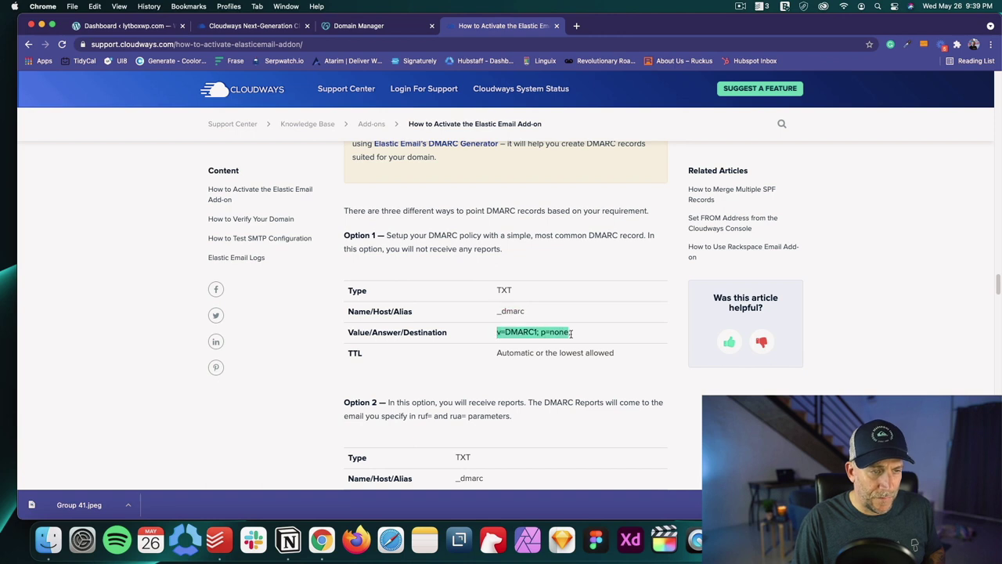
{"action": "left_click", "coordinate": [386, 31]}
{"action": "left_click", "coordinate": [595, 266]}
{"action": "key", "text": "super+v"}
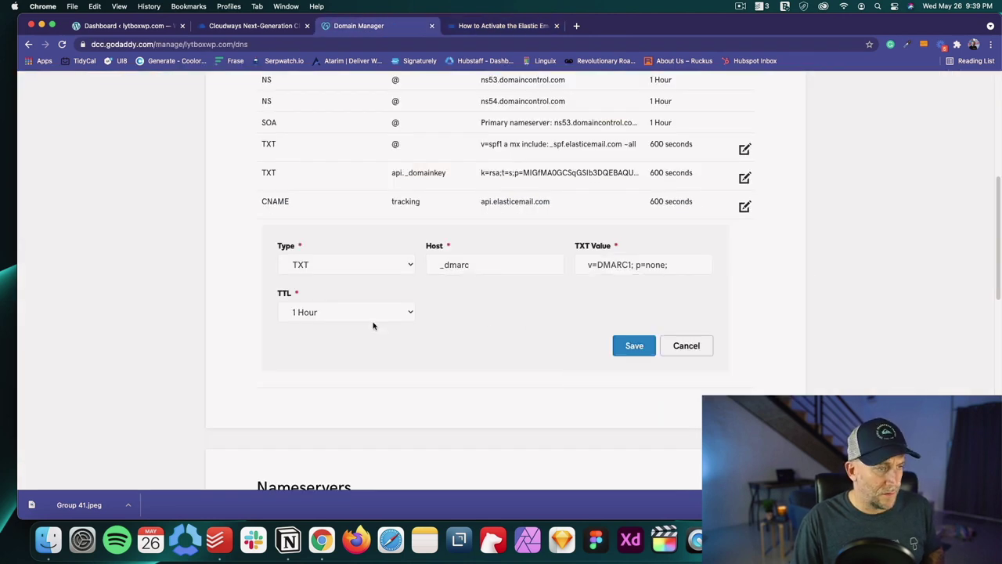
- Give the _dmarc TXT record a custom TTL of 600 seconds and save the record
{"action": "left_click", "coordinate": [372, 313]}
{"action": "left_click", "coordinate": [380, 362]}
{"action": "left_click_drag", "start_coordinate": [468, 312], "coordinate": [421, 310]}
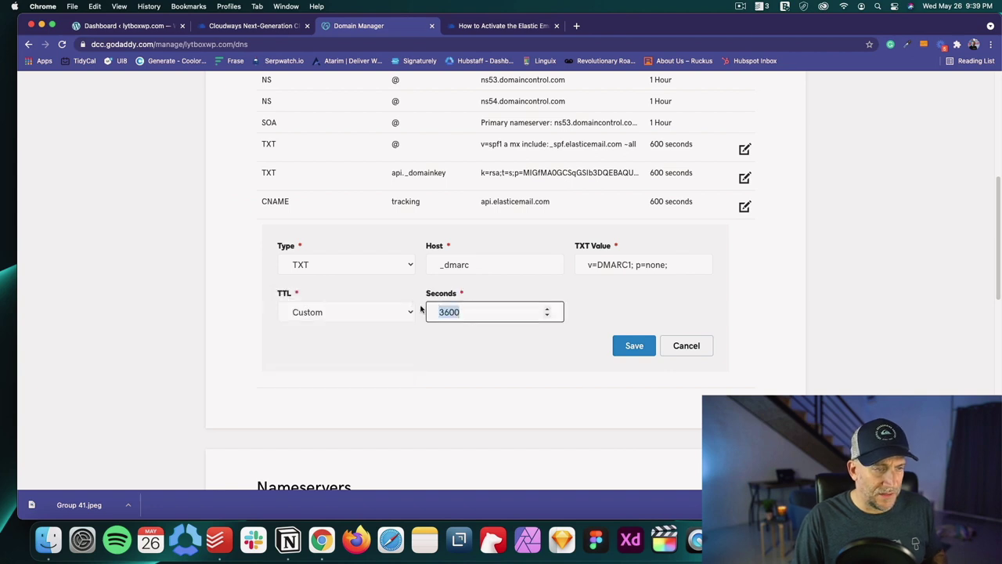
{"action": "type", "text": "600"}
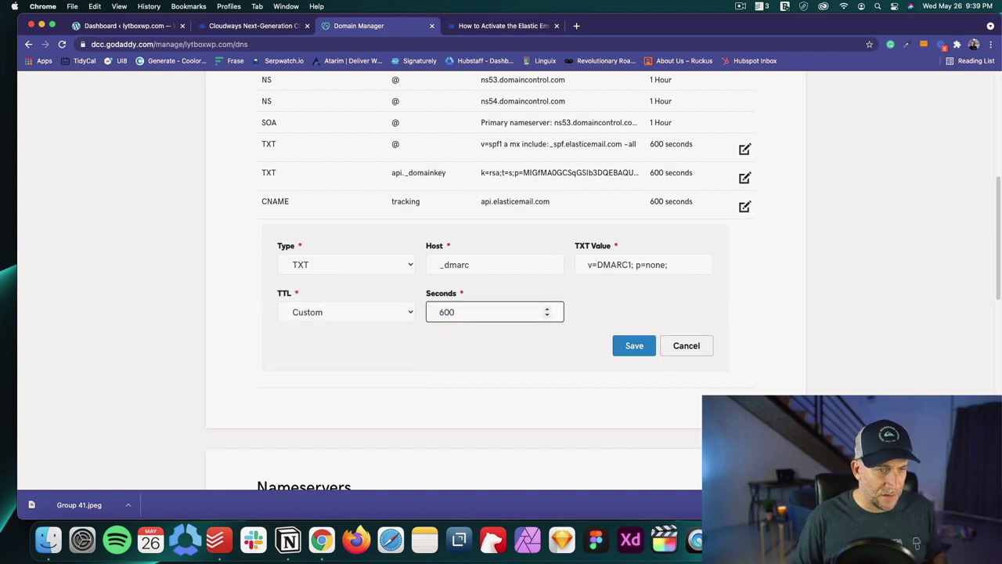
{"action": "left_click", "coordinate": [632, 353]}
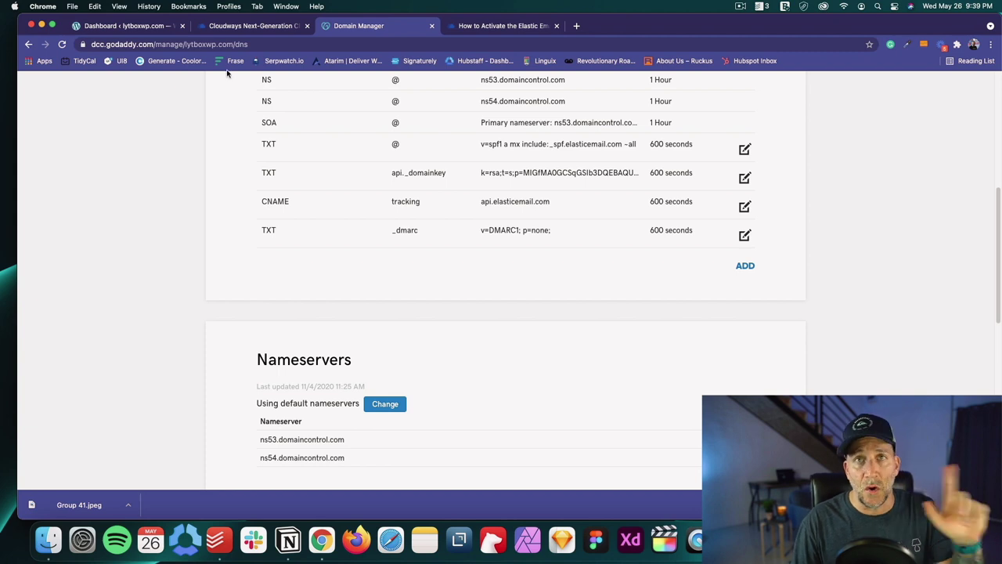
- Switch to the Cloudways platform, open the account's add-ons and check the email usage of the Elastic Email add-on
{"action": "left_click", "coordinate": [240, 26]}
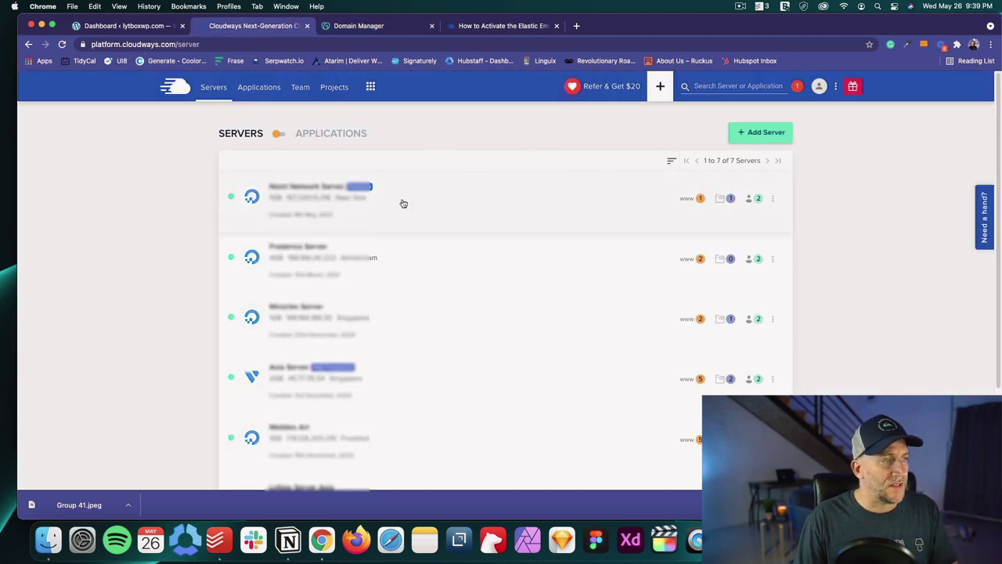
{"action": "left_click", "coordinate": [371, 88]}
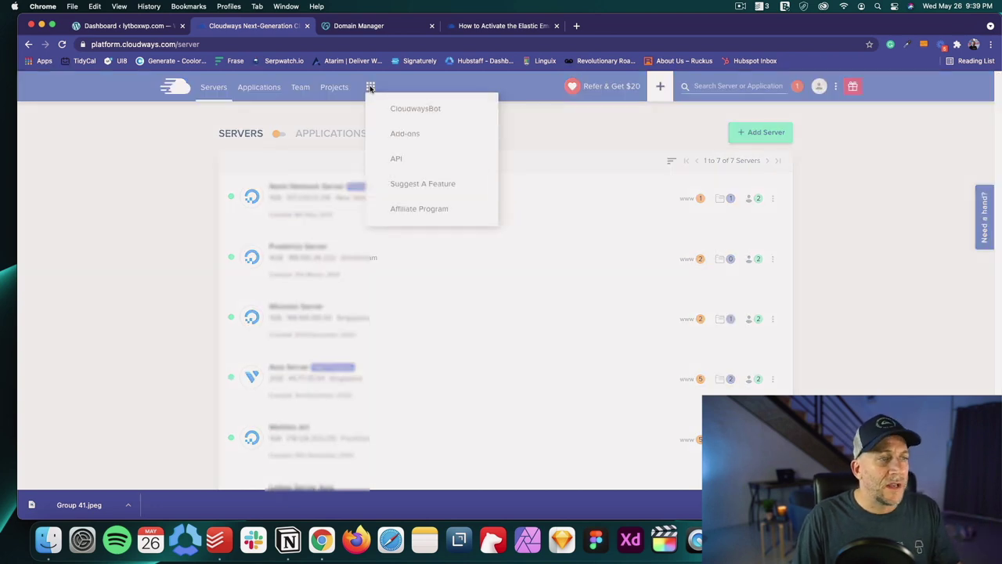
{"action": "left_click", "coordinate": [418, 138]}
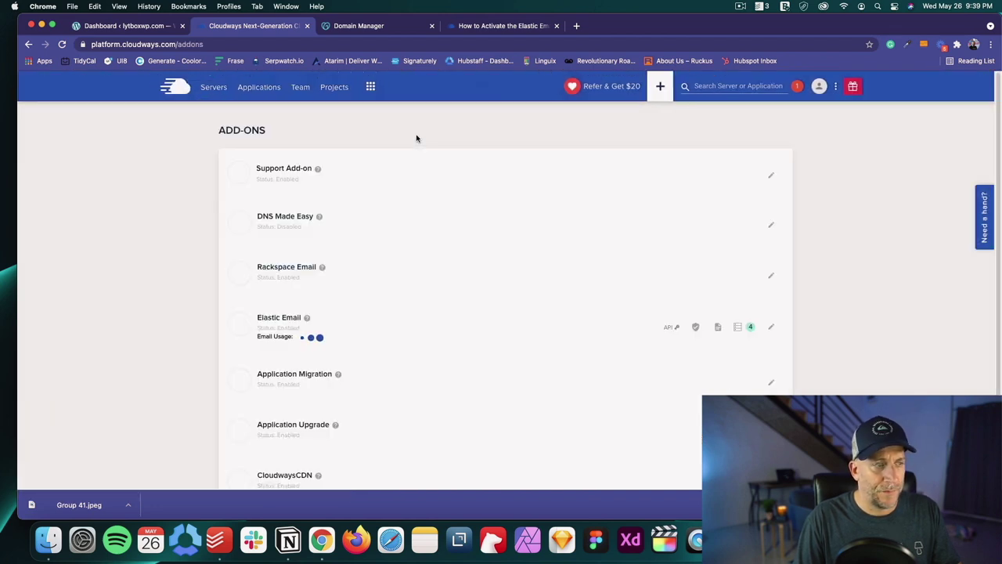
{"action": "scroll", "coordinate": [449, 164], "scroll_direction": "down", "scroll_amount": 1}
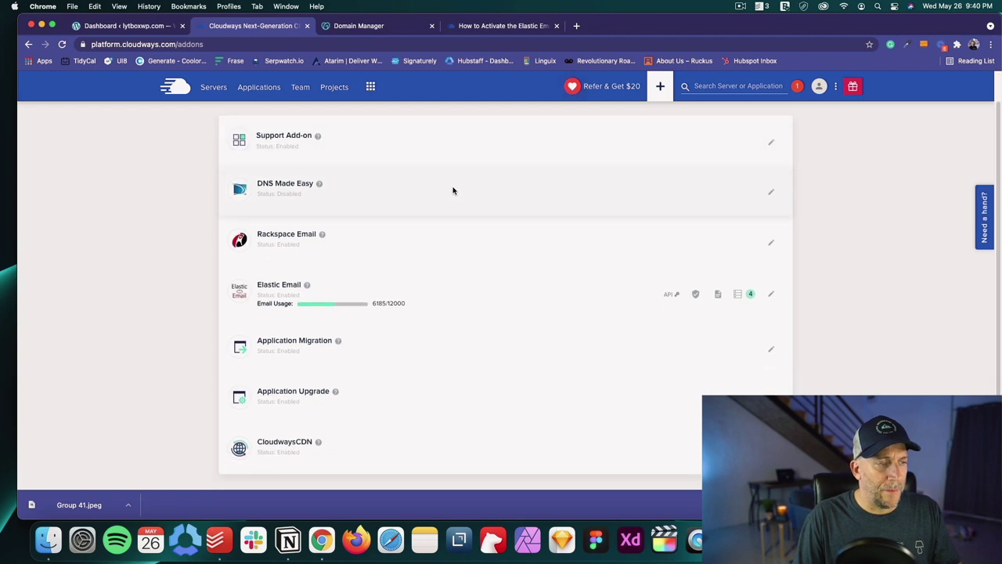
{"action": "scroll", "coordinate": [452, 191], "scroll_direction": "down", "scroll_amount": 1}
{"action": "left_click_drag", "start_coordinate": [257, 277], "coordinate": [292, 277]}
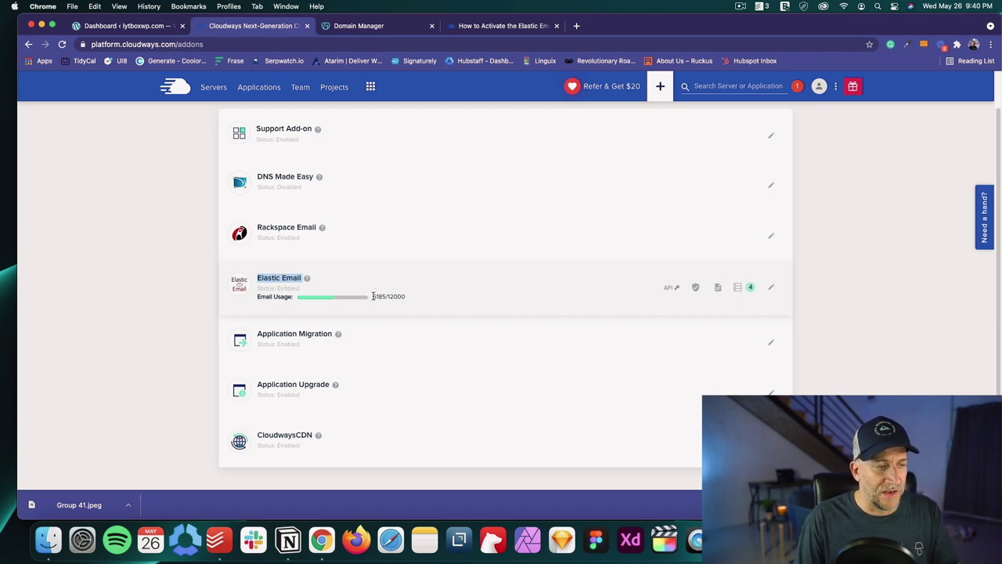
{"action": "left_click_drag", "start_coordinate": [373, 296], "coordinate": [393, 295]}
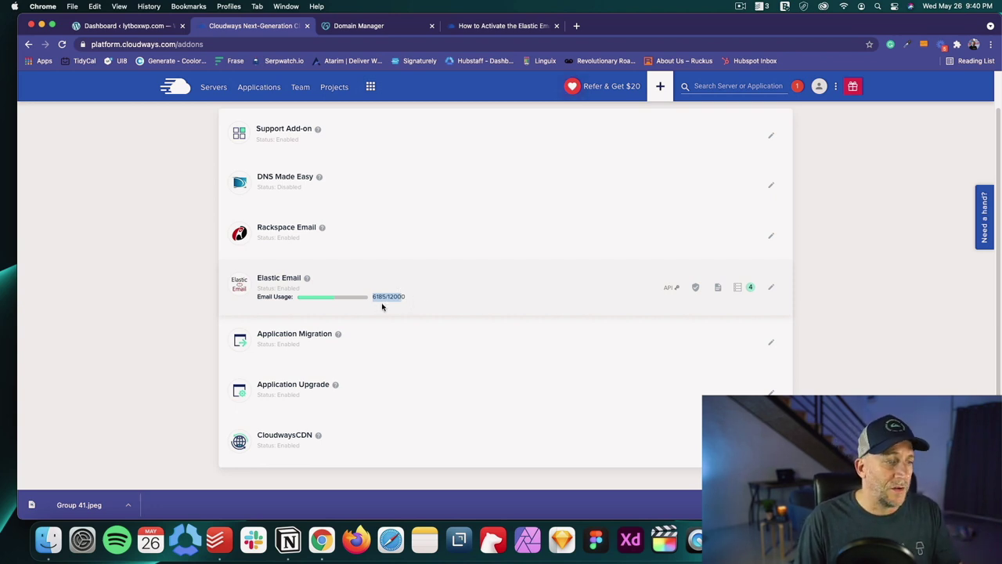
{"action": "left_click", "coordinate": [373, 298]}
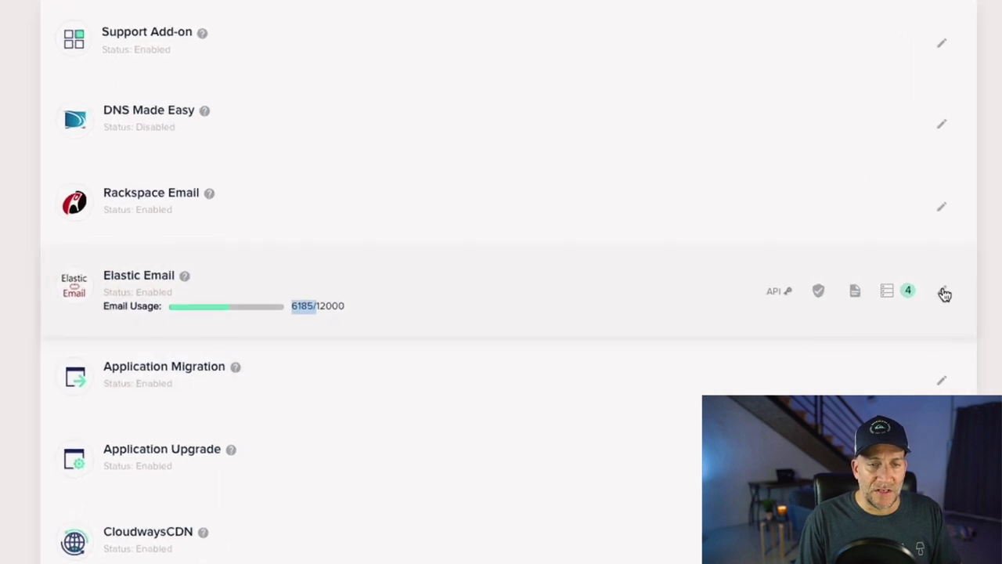
- Review the Elastic Email subscription plans up to 12000 Emails ($1.10 / Month) and close them without updating the subscription
{"action": "left_click", "coordinate": [943, 293]}
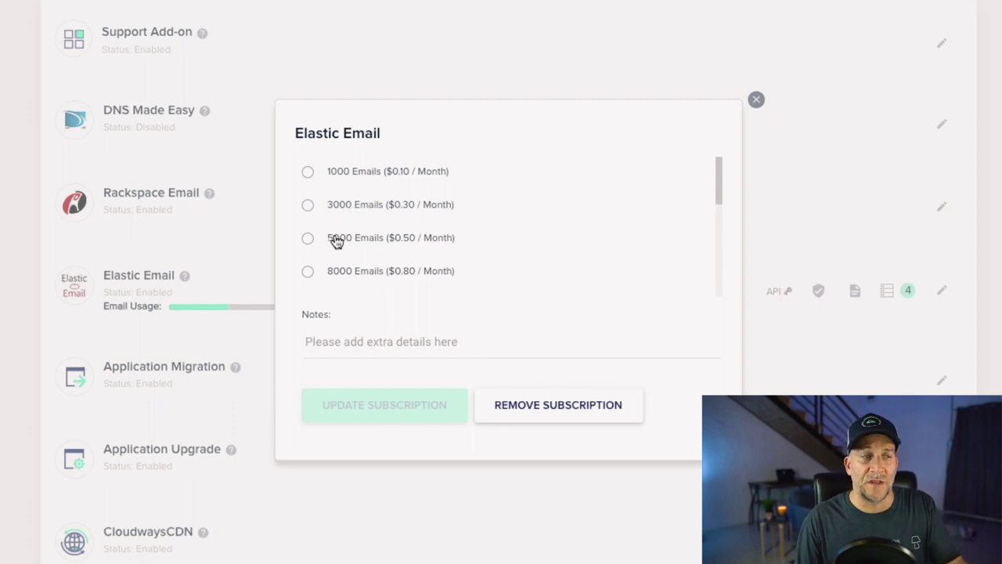
{"action": "scroll", "coordinate": [356, 249], "scroll_direction": "down", "scroll_amount": 1}
{"action": "left_click", "coordinate": [337, 270]}
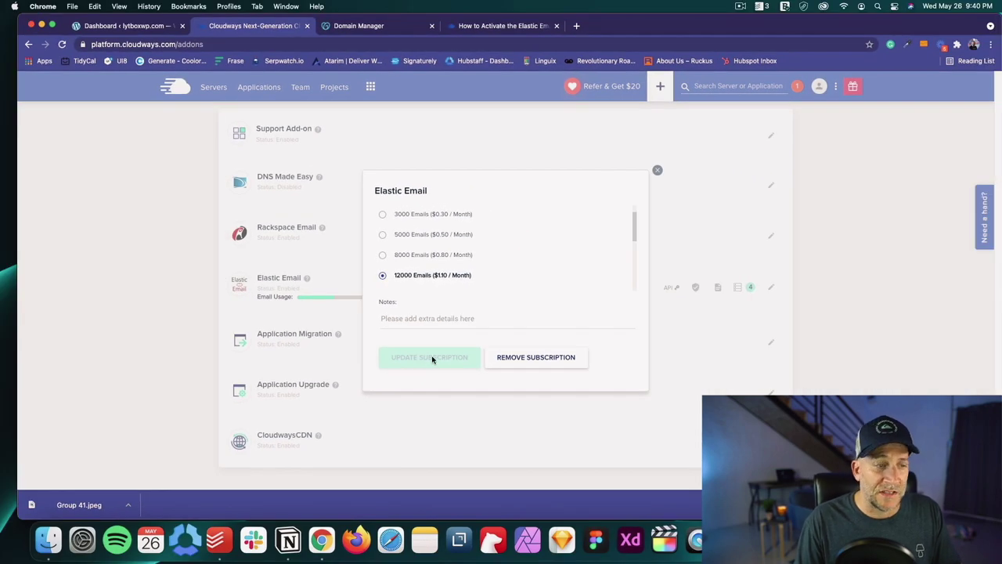
{"action": "left_click", "coordinate": [657, 171]}
- Open the SMTP settings of the Clarity Mundo Mandara server
{"action": "left_click", "coordinate": [213, 87]}
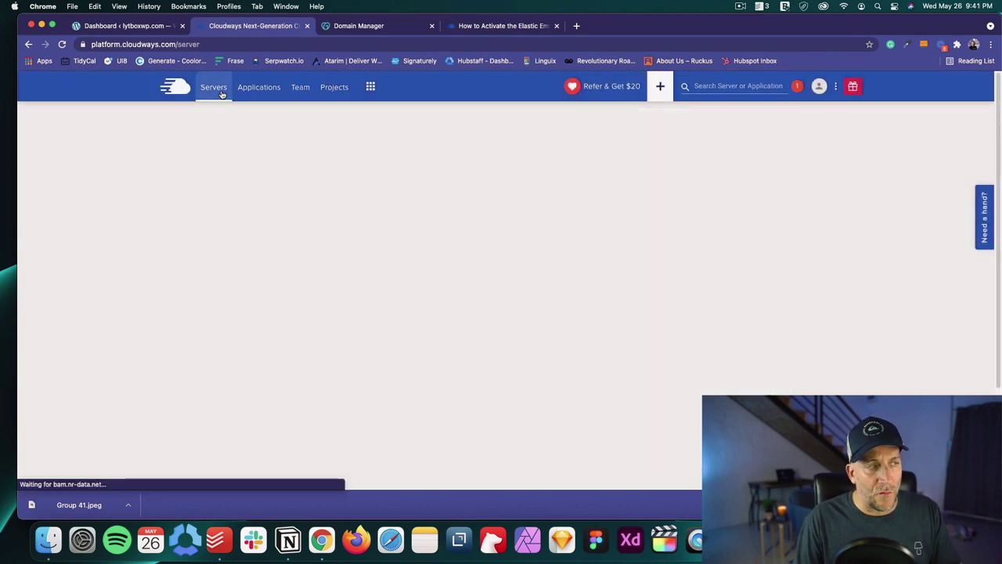
{"action": "scroll", "coordinate": [356, 235], "scroll_direction": "down", "scroll_amount": 4}
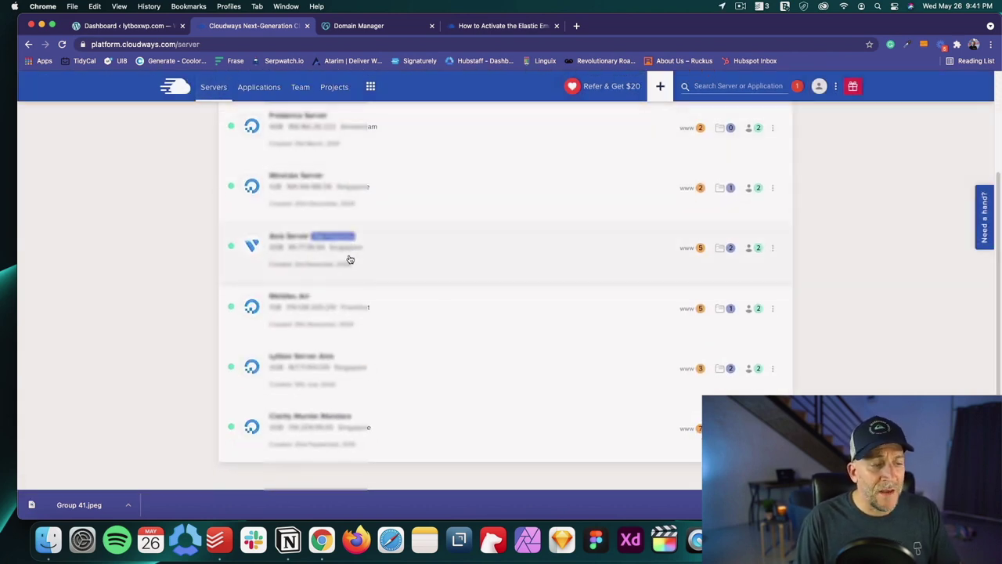
{"action": "left_click", "coordinate": [314, 422]}
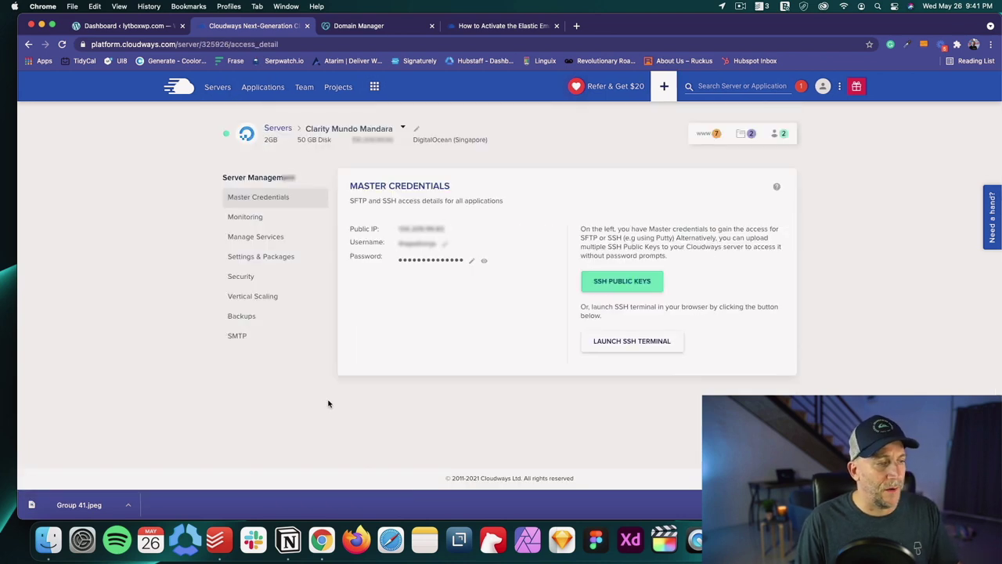
{"action": "left_click", "coordinate": [242, 337]}
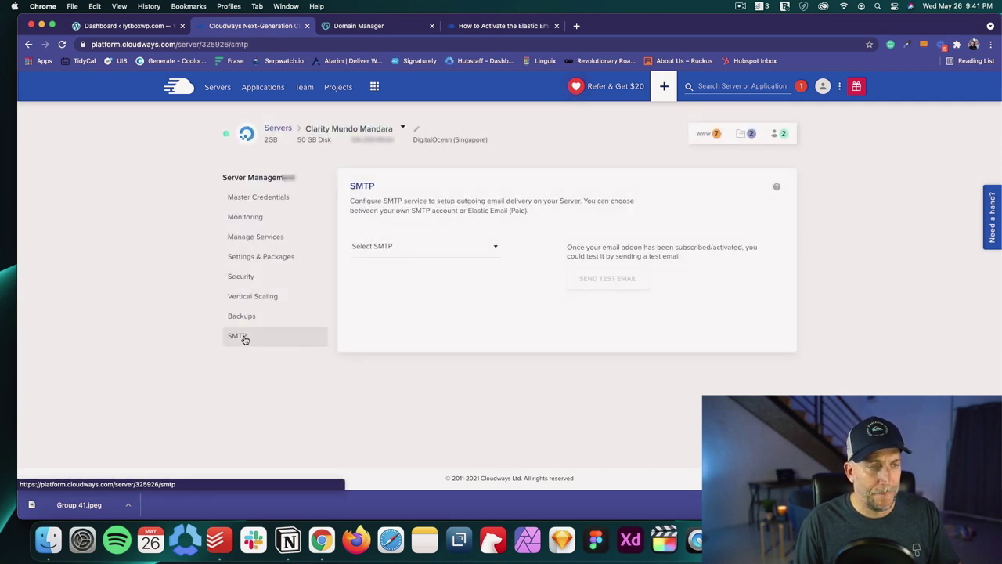
- Choose Elastic Email as the server's SMTP service and enable it
{"action": "left_click", "coordinate": [395, 248]}
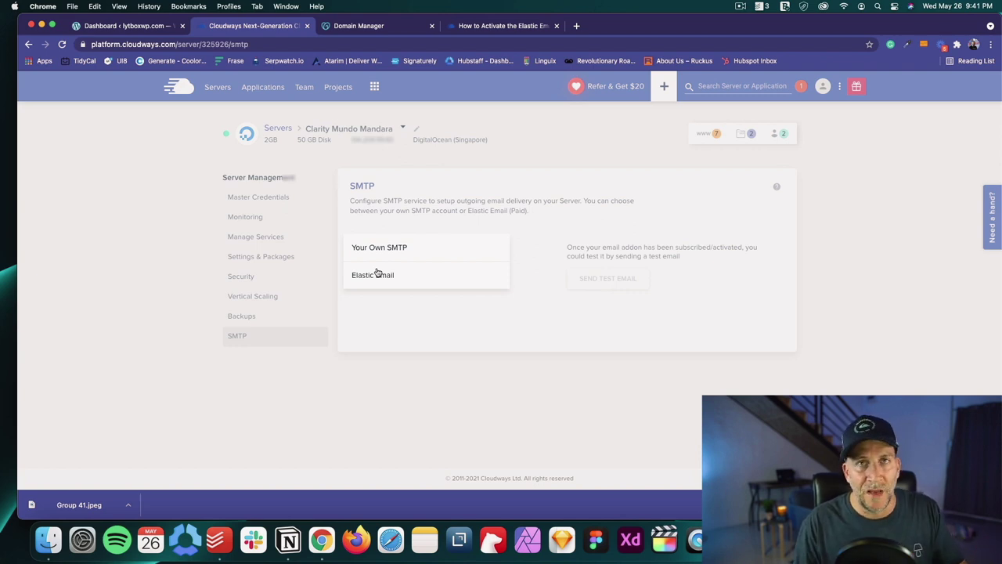
{"action": "left_click", "coordinate": [377, 274]}
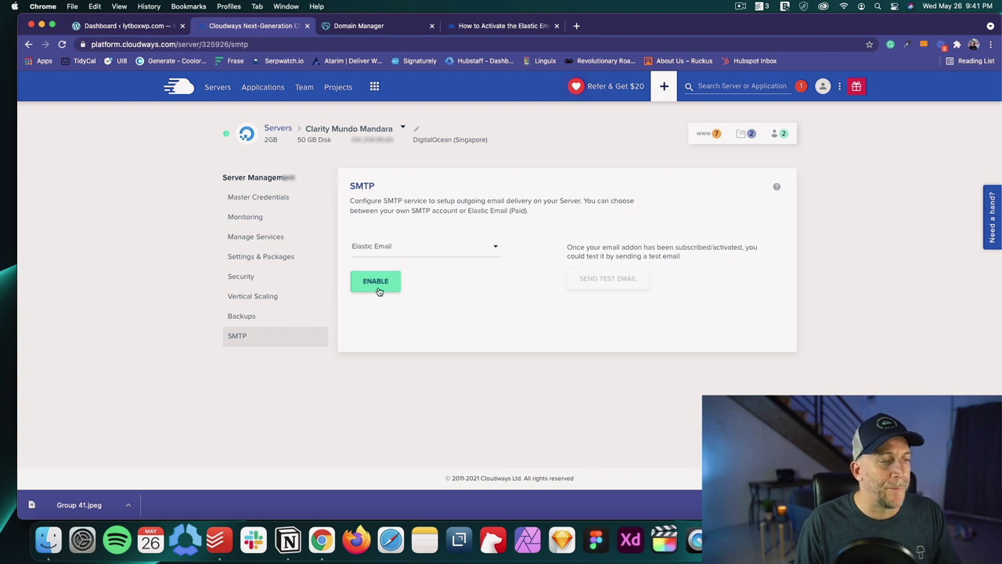
{"action": "left_click", "coordinate": [378, 288]}
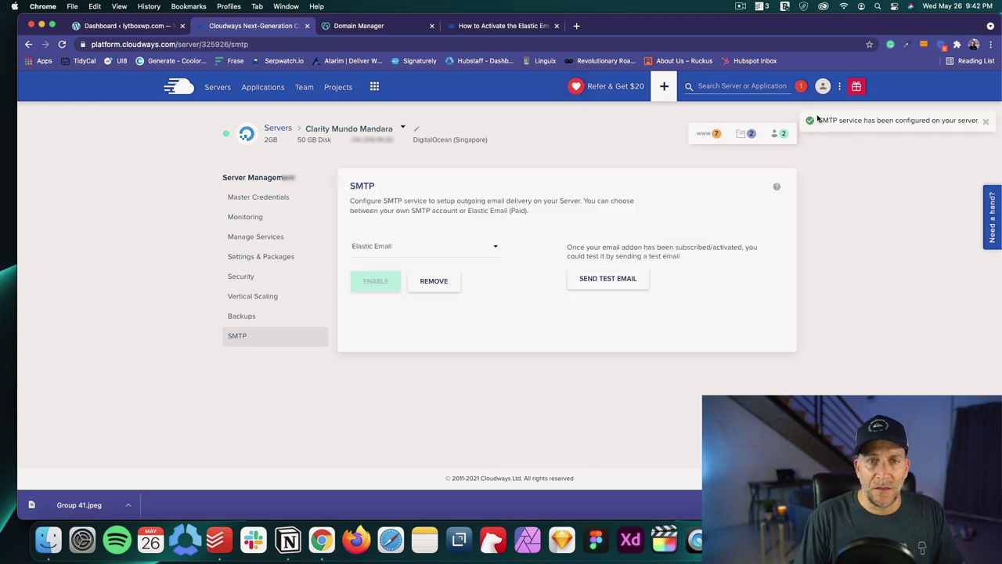
{"action": "left_click_drag", "start_coordinate": [819, 120], "coordinate": [977, 121]}
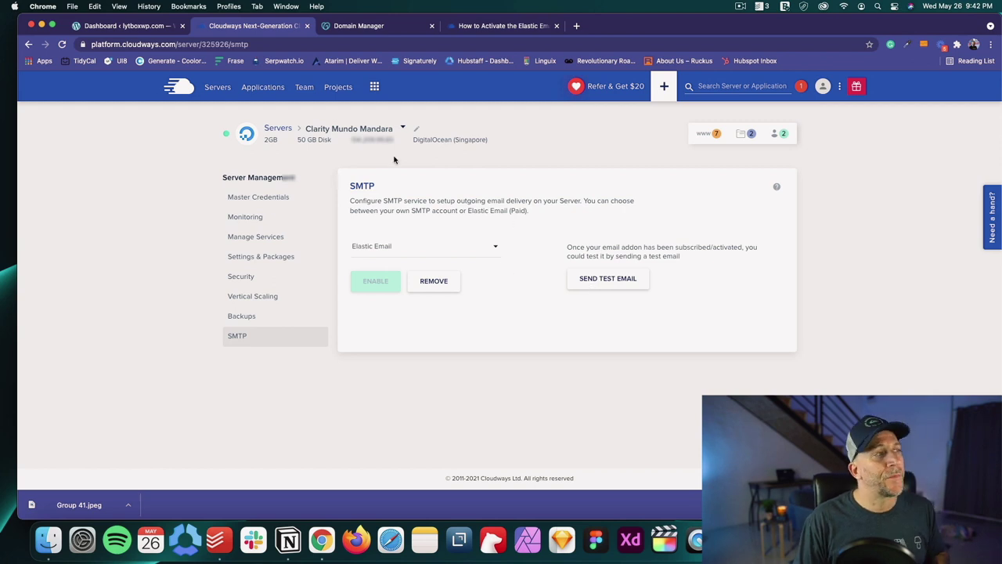
- Switch to the lytboxwp.com WordPress admin and search for a new plugin with the keyword "SMTP"
{"action": "left_click", "coordinate": [116, 26]}
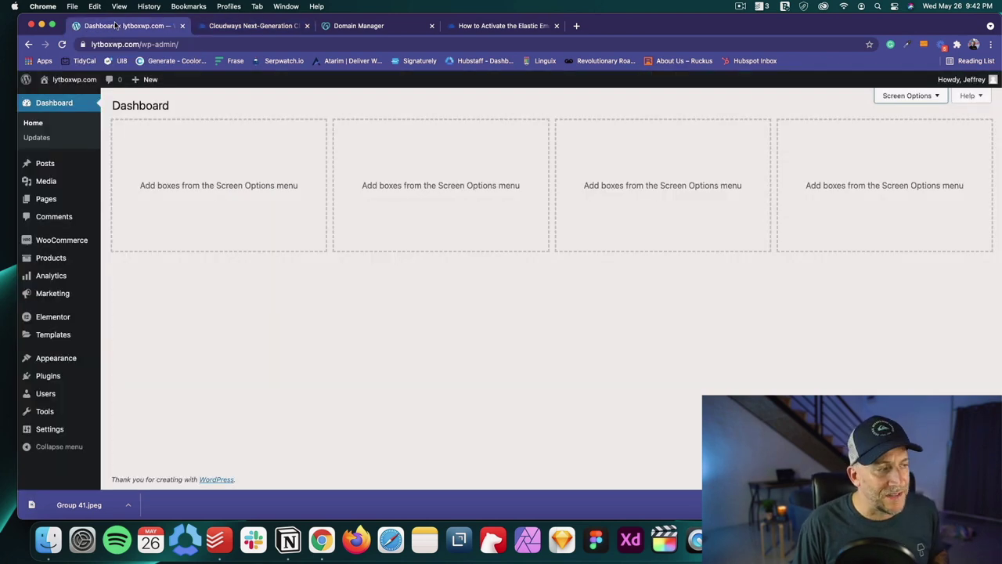
{"action": "left_click", "coordinate": [48, 381]}
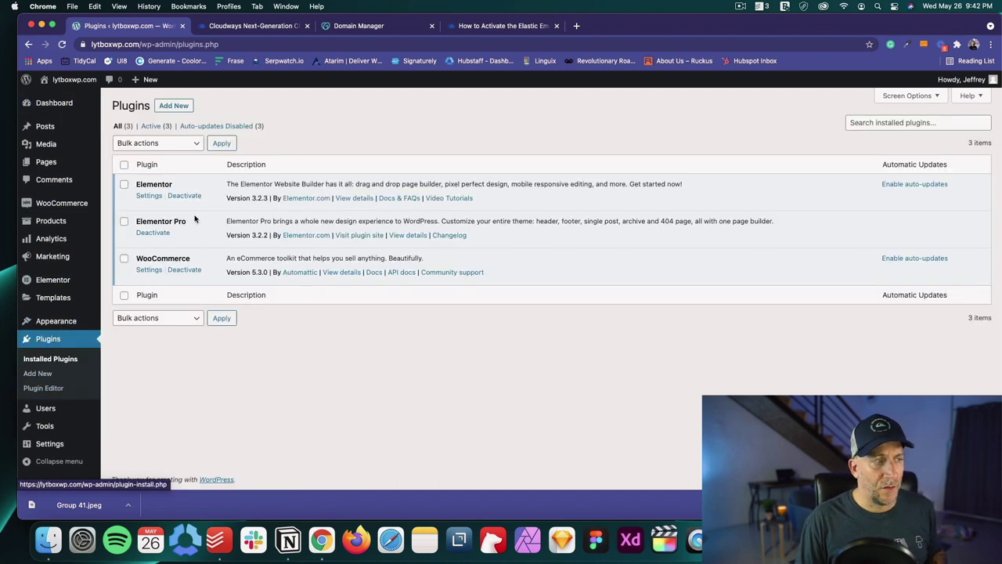
{"action": "left_click", "coordinate": [175, 106]}
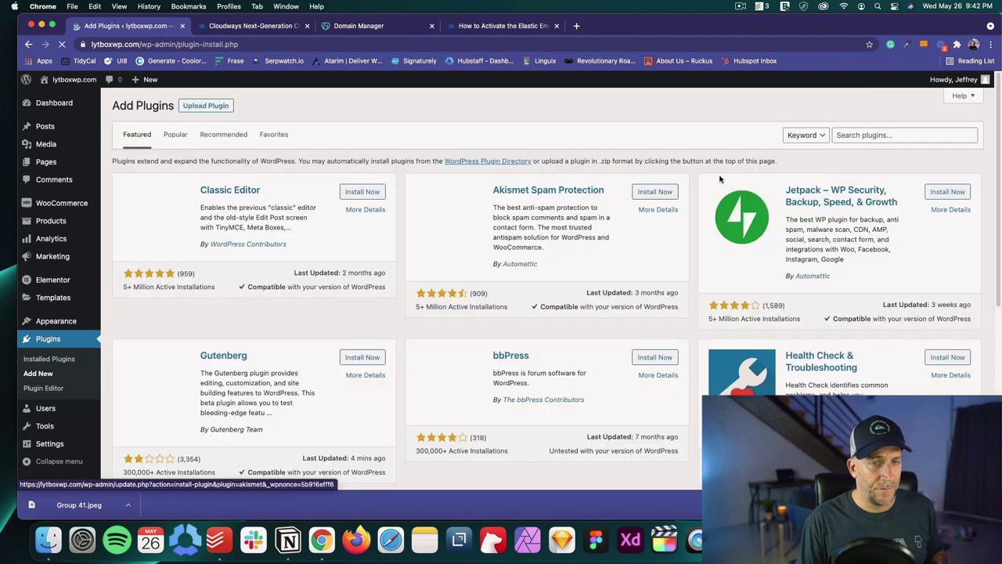
{"action": "left_click", "coordinate": [853, 135]}
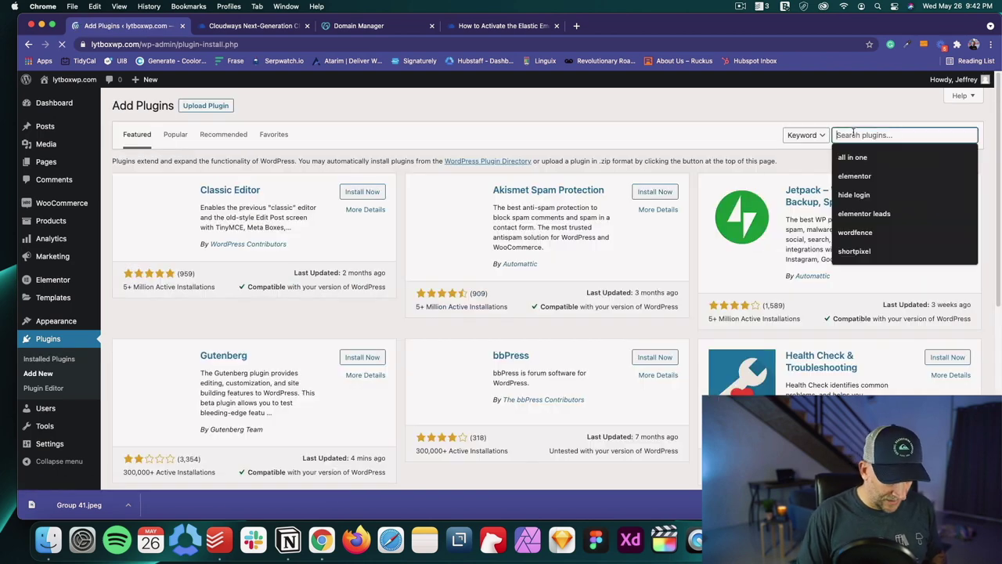
{"action": "type", "text": "SMT"}
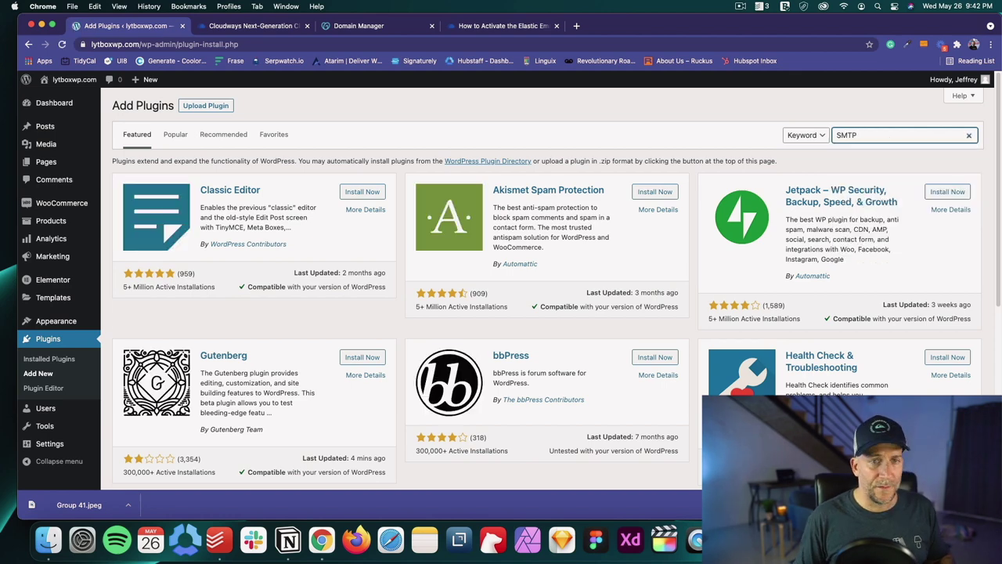
{"action": "type", "text": "P"}
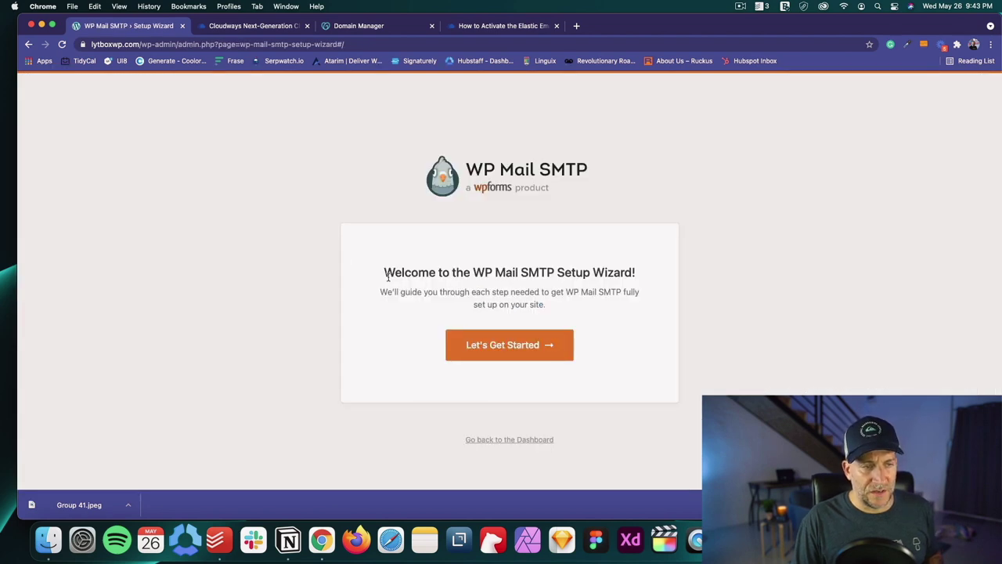
- Leave the WP Mail SMTP setup wizard for the plugin's general settings and review the From Email options
{"action": "left_click_drag", "start_coordinate": [387, 277], "coordinate": [577, 287]}
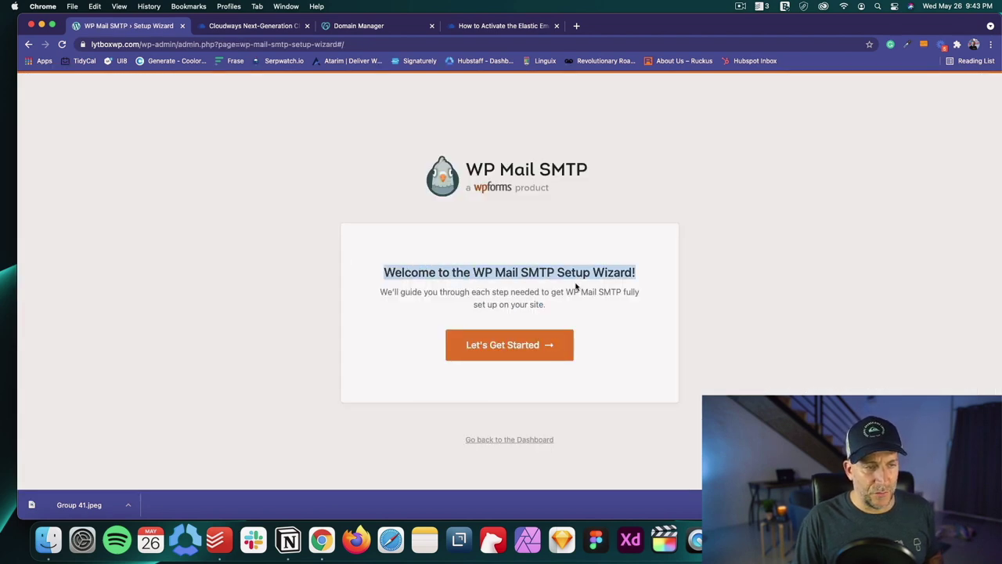
{"action": "left_click", "coordinate": [493, 443]}
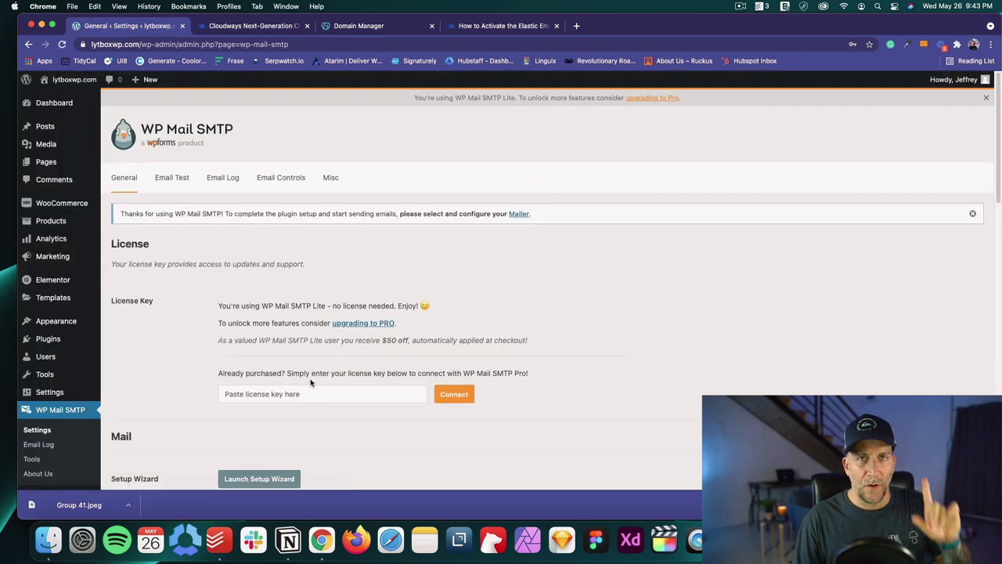
{"action": "scroll", "coordinate": [262, 356], "scroll_direction": "down", "scroll_amount": 3}
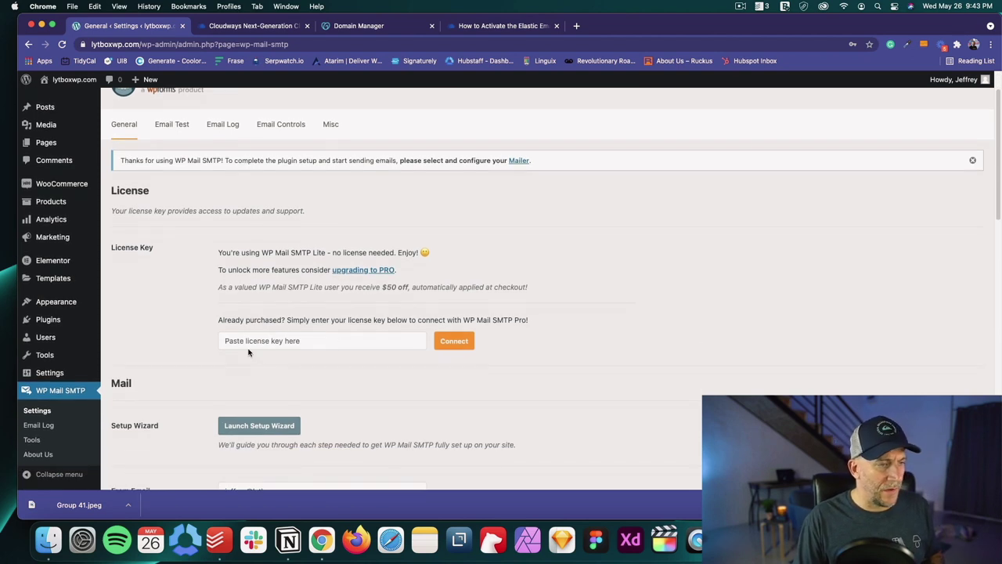
{"action": "scroll", "coordinate": [257, 346], "scroll_direction": "down", "scroll_amount": 6}
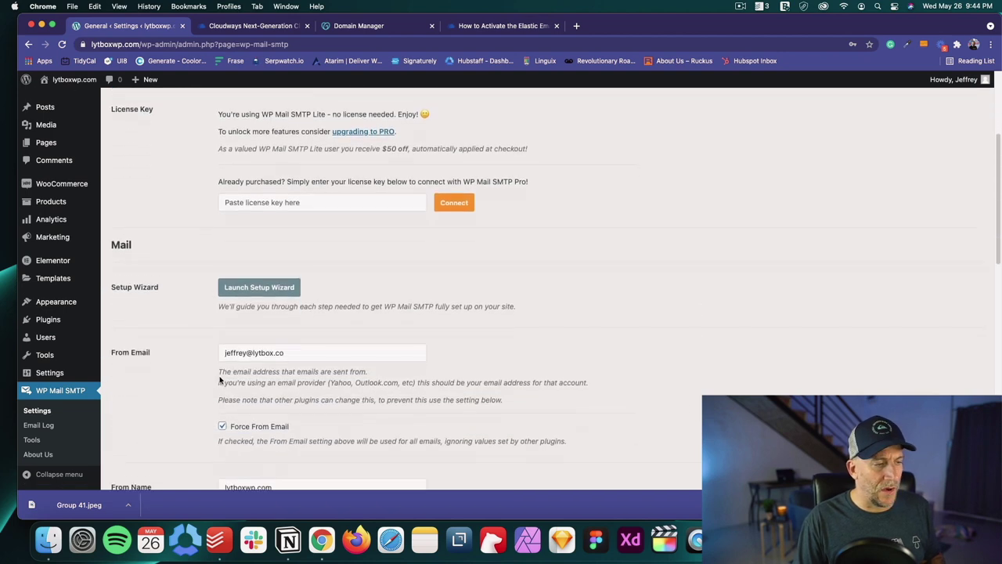
{"action": "left_click_drag", "start_coordinate": [284, 345], "coordinate": [201, 347]}
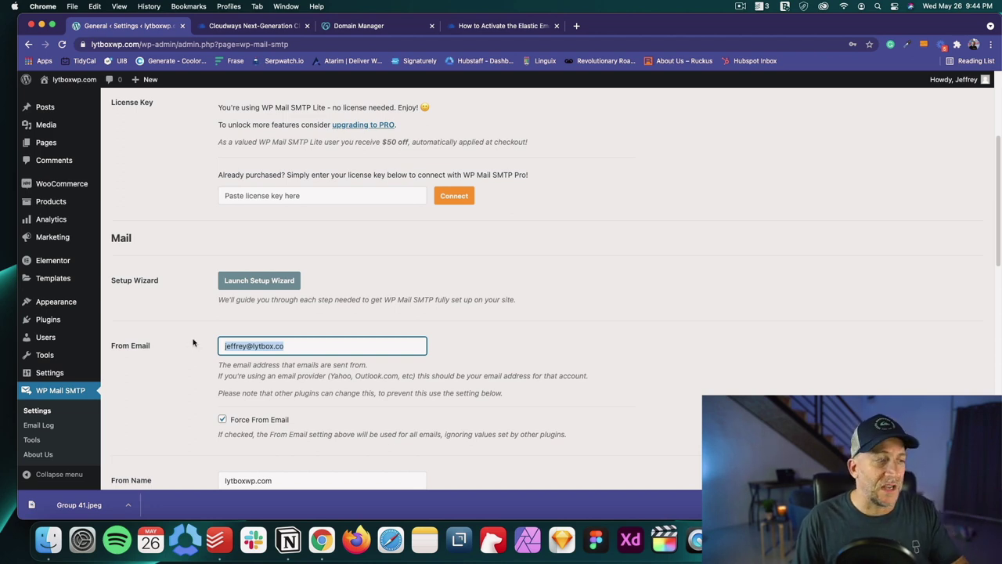
{"action": "scroll", "coordinate": [194, 342], "scroll_direction": "down", "scroll_amount": 1}
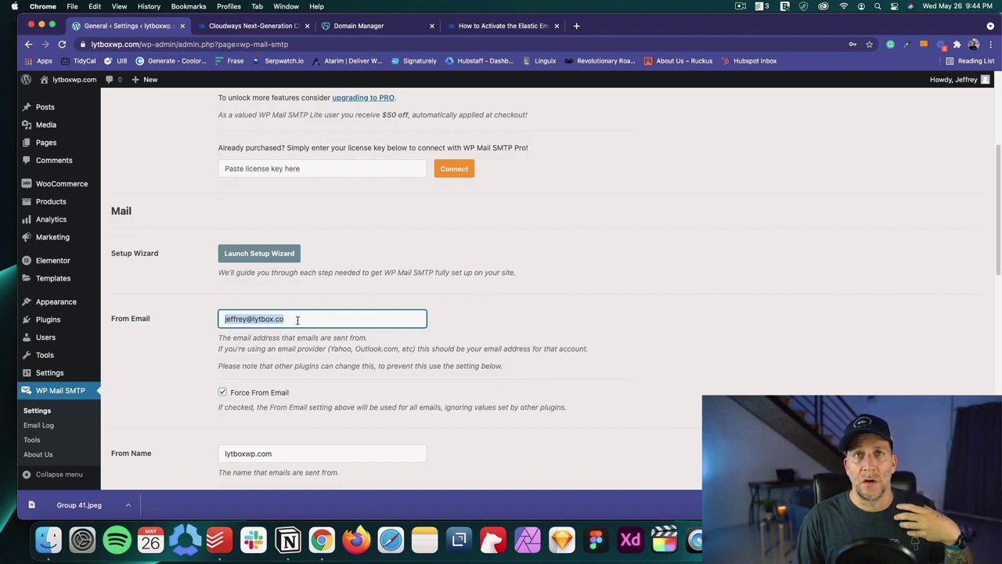
{"action": "scroll", "coordinate": [297, 320], "scroll_direction": "down", "scroll_amount": 3}
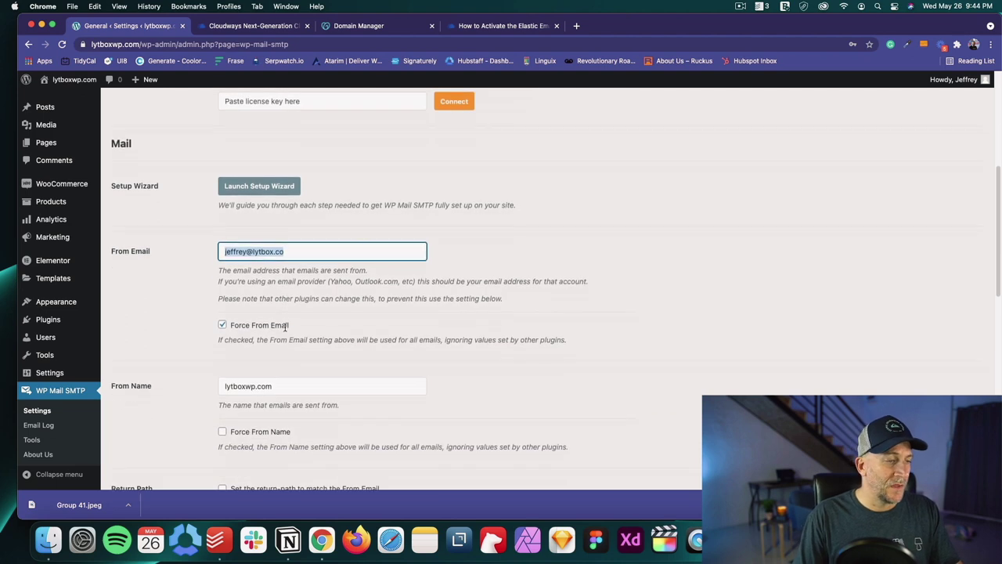
- Replace the From Name in WP Mail SMTP with the sender's first name followed by "at Lytbox"
{"action": "scroll", "coordinate": [285, 328], "scroll_direction": "down", "scroll_amount": 1}
{"action": "left_click_drag", "start_coordinate": [275, 348], "coordinate": [216, 347]}
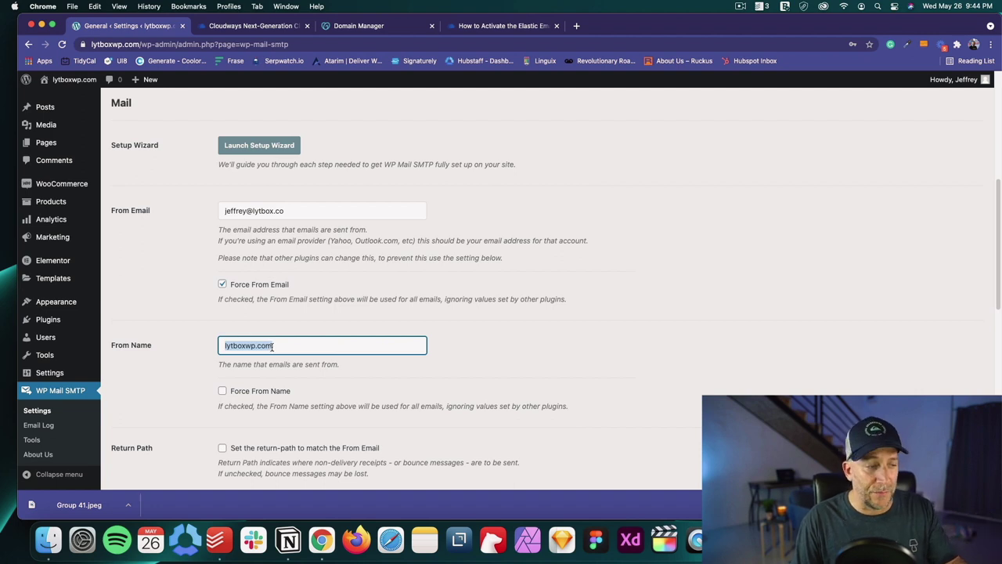
{"action": "left_click_drag", "start_coordinate": [271, 347], "coordinate": [186, 337]}
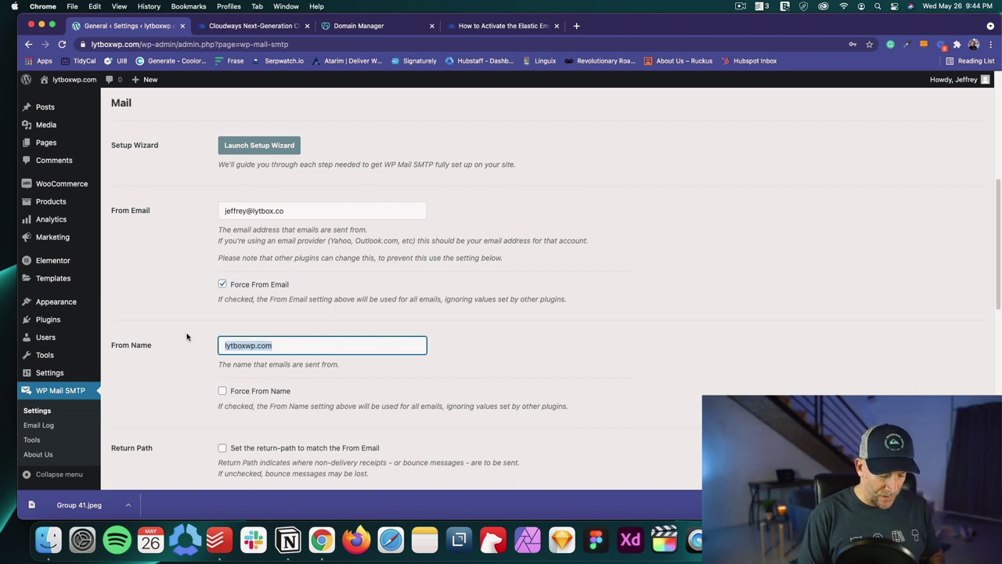
{"action": "type", "text": "Jeffrey at Lytbox"}
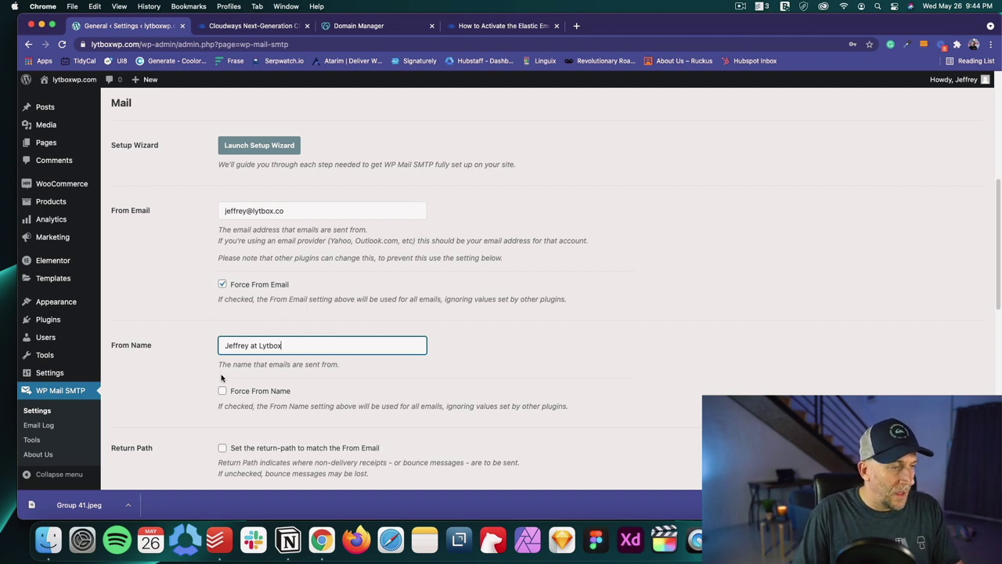
- Change the mailbox part of the From Email address to "hello" and enable Force From Name
{"action": "left_click", "coordinate": [248, 212]}
{"action": "left_click_drag", "start_coordinate": [248, 211], "coordinate": [196, 205]}
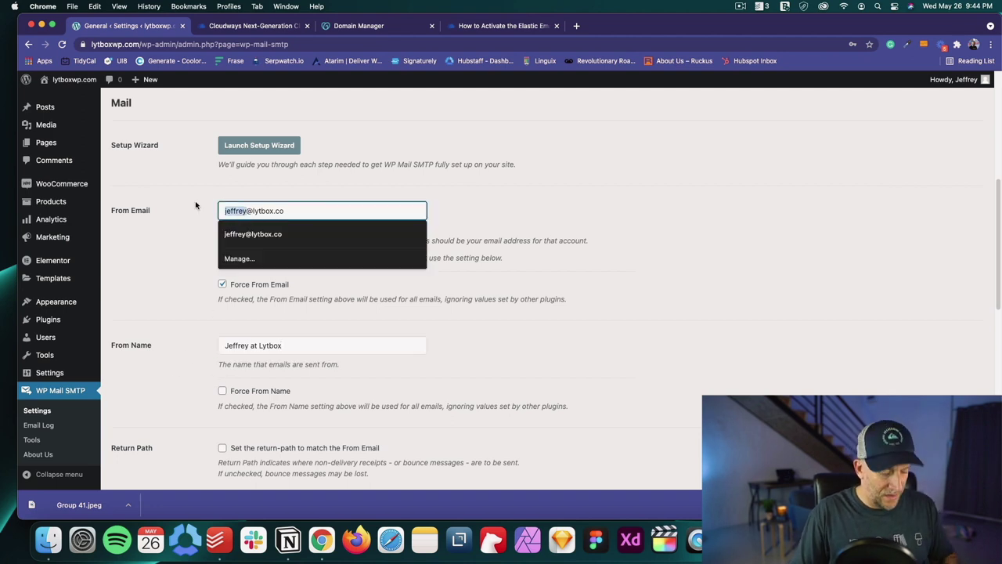
{"action": "type", "text": "hello"}
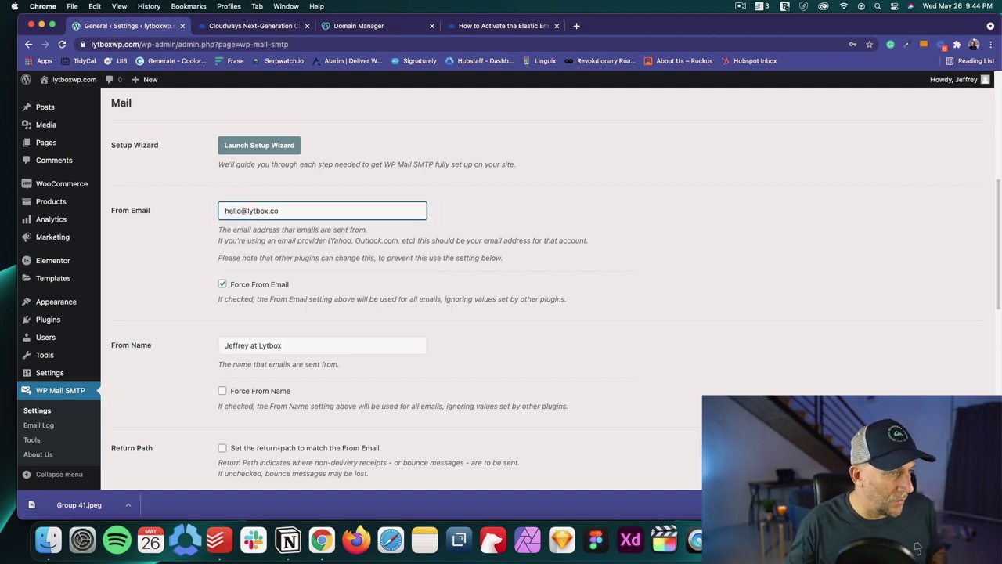
{"action": "scroll", "coordinate": [192, 328], "scroll_direction": "down", "scroll_amount": 2}
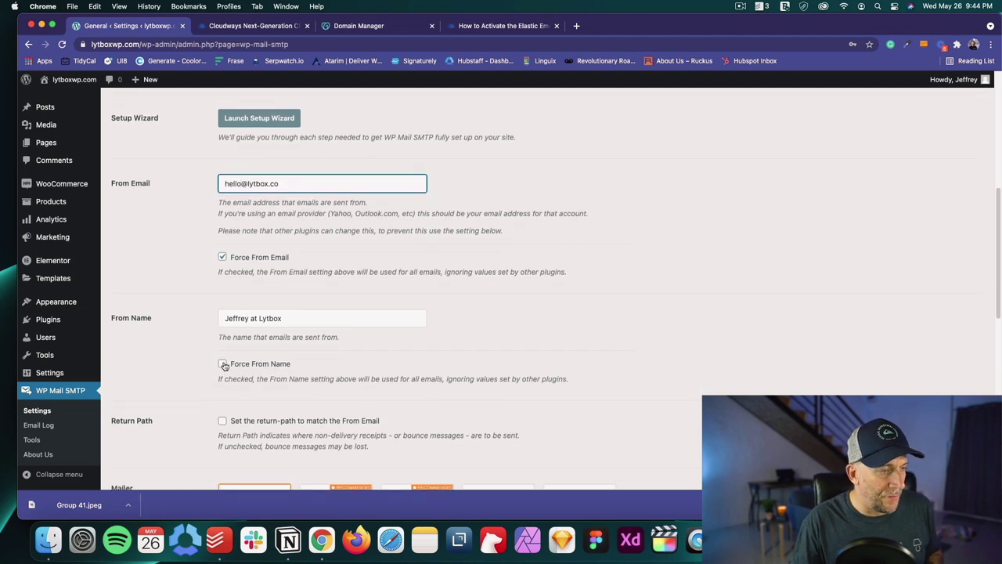
{"action": "left_click", "coordinate": [223, 363]}
- Keep Default (none) as the mailer and save the WP Mail SMTP settings
{"action": "scroll", "coordinate": [200, 375], "scroll_direction": "down", "scroll_amount": 3}
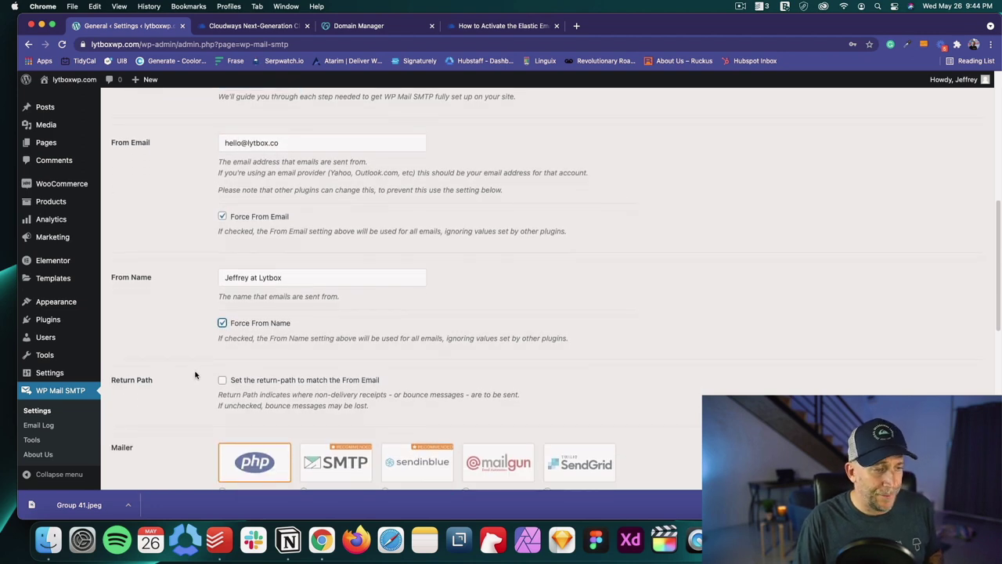
{"action": "scroll", "coordinate": [195, 375], "scroll_direction": "down", "scroll_amount": 3}
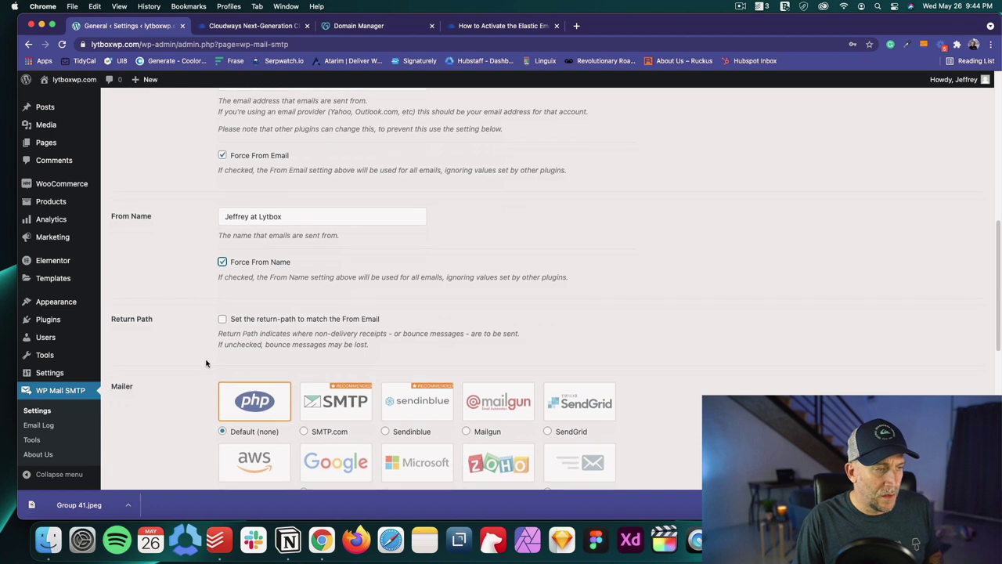
{"action": "scroll", "coordinate": [207, 361], "scroll_direction": "down", "scroll_amount": 1}
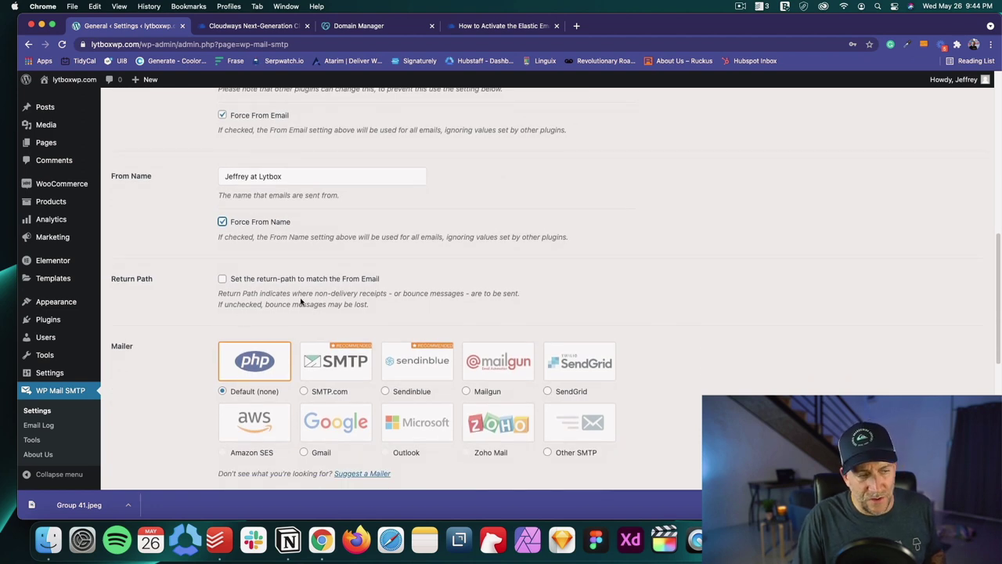
{"action": "scroll", "coordinate": [337, 296], "scroll_direction": "down", "scroll_amount": 5}
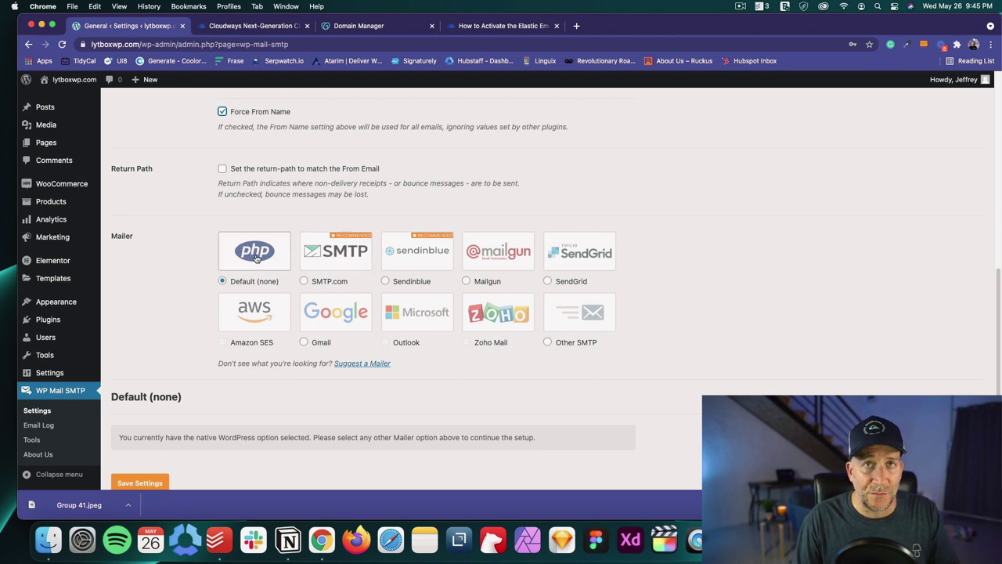
{"action": "scroll", "coordinate": [145, 415], "scroll_direction": "down", "scroll_amount": 1}
{"action": "left_click", "coordinate": [139, 456]}
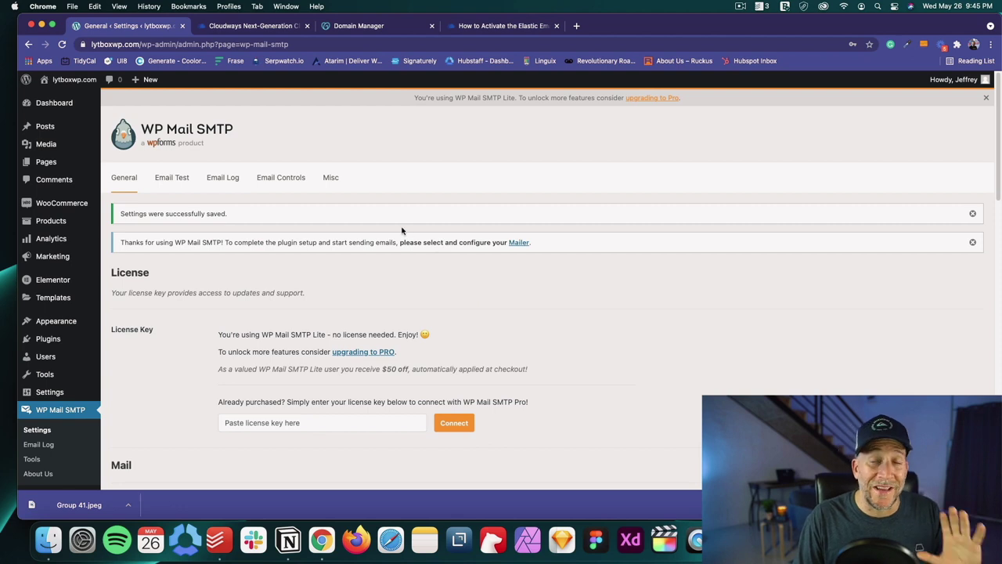
- Switch to Cloudways and open the domain verification form of the Elastic Email add-on
{"action": "left_click", "coordinate": [252, 26]}
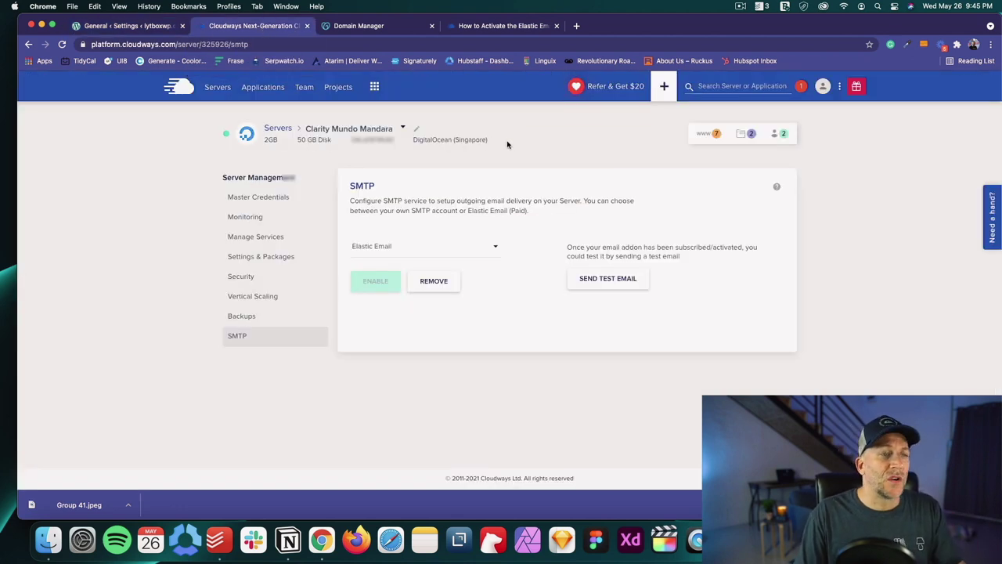
{"action": "left_click", "coordinate": [375, 88]}
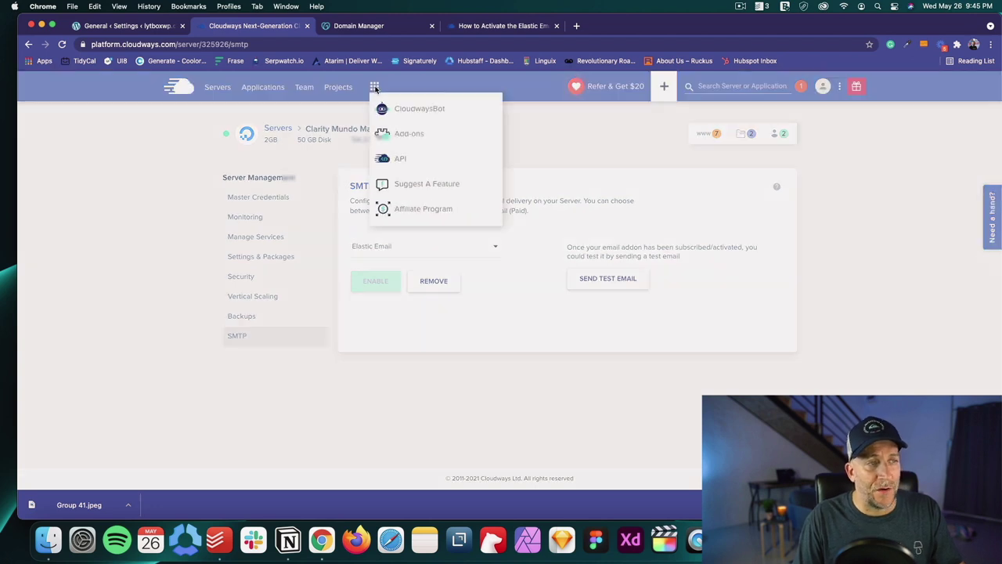
{"action": "left_click", "coordinate": [399, 133]}
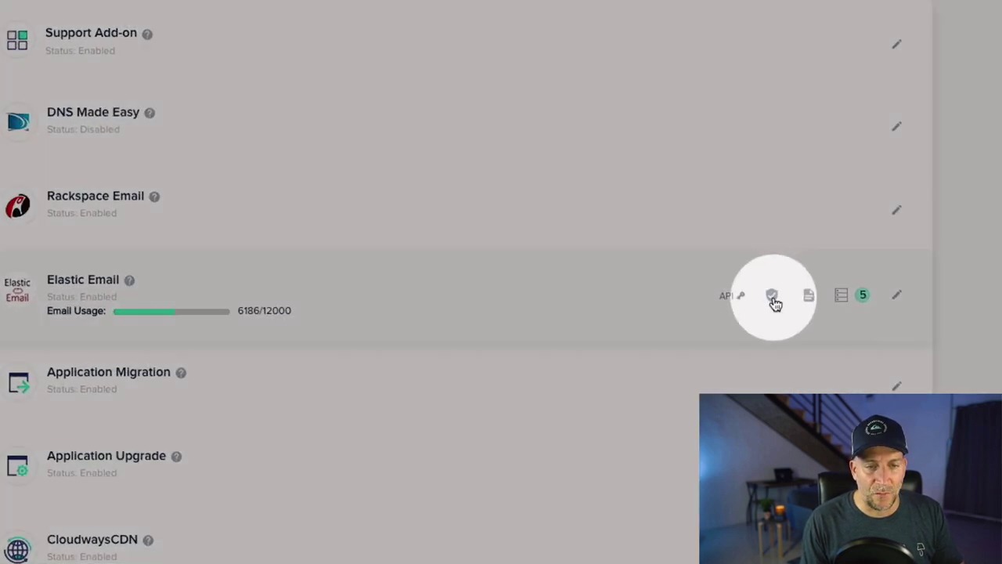
{"action": "left_click", "coordinate": [773, 299]}
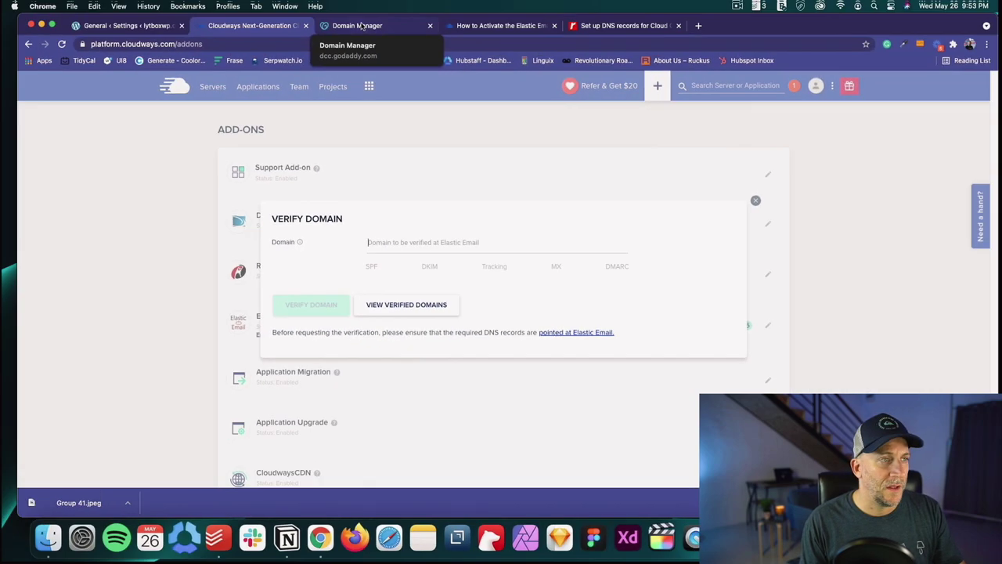
- Check the lytboxwp.com DNS records in GoDaddy and verify the domain lytboxwp.com for Elastic Email in Cloudways
{"action": "left_click", "coordinate": [357, 25]}
{"action": "scroll", "coordinate": [463, 303], "scroll_direction": "down", "scroll_amount": 1}
{"action": "scroll", "coordinate": [464, 303], "scroll_direction": "down", "scroll_amount": 2}
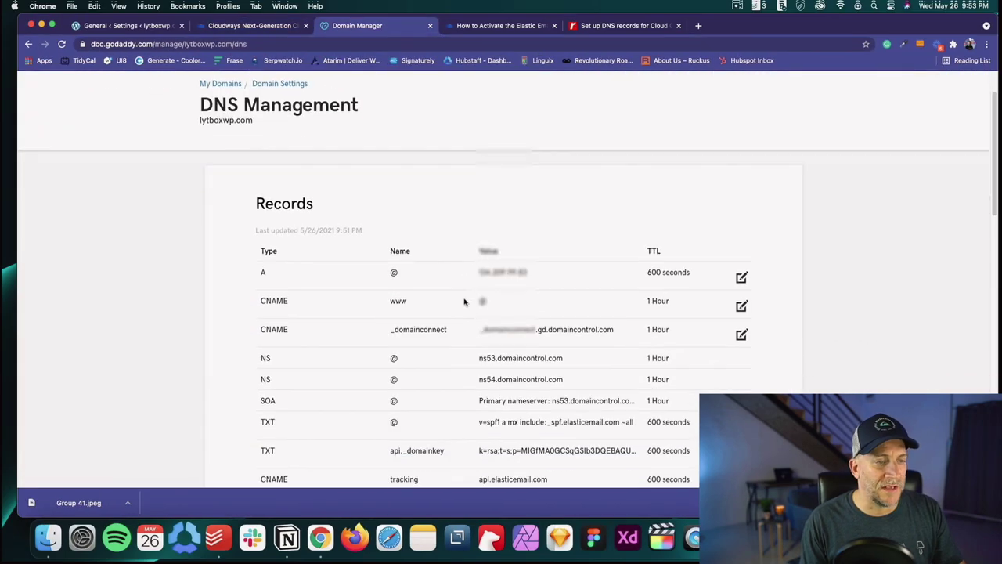
{"action": "scroll", "coordinate": [465, 302], "scroll_direction": "up", "scroll_amount": 4}
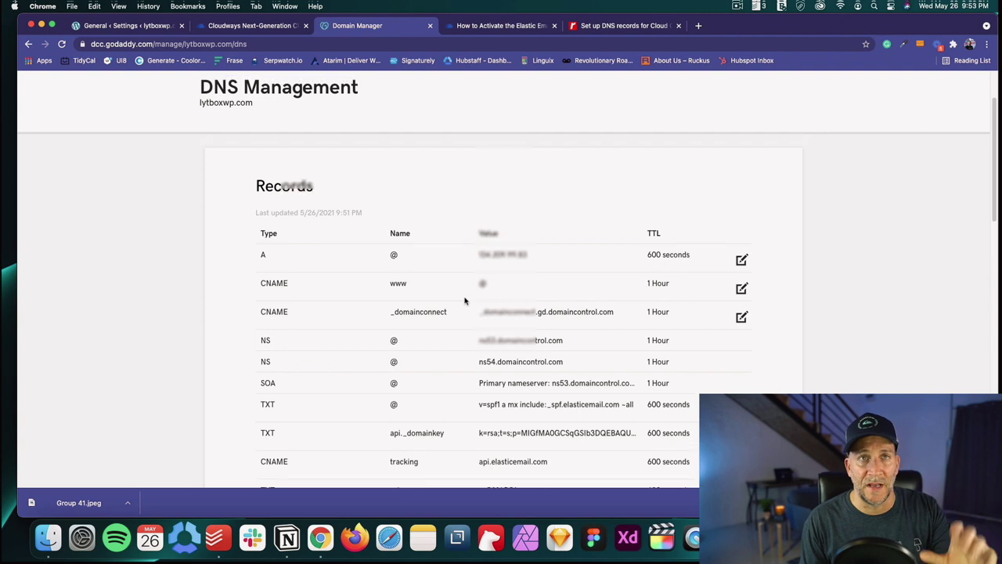
{"action": "left_click", "coordinate": [266, 25]}
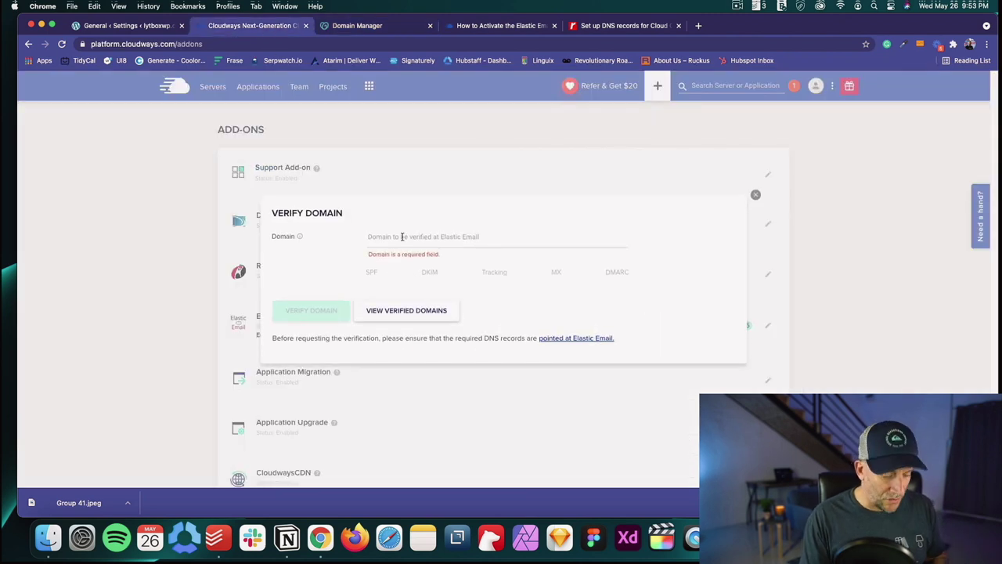
{"action": "type", "text": "lyt"}
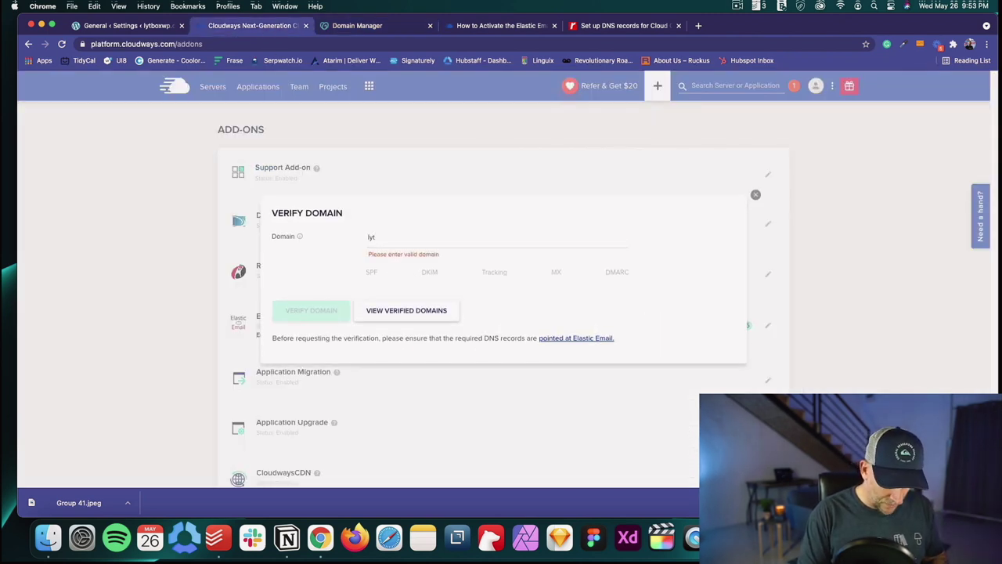
{"action": "type", "text": "boxwp."}
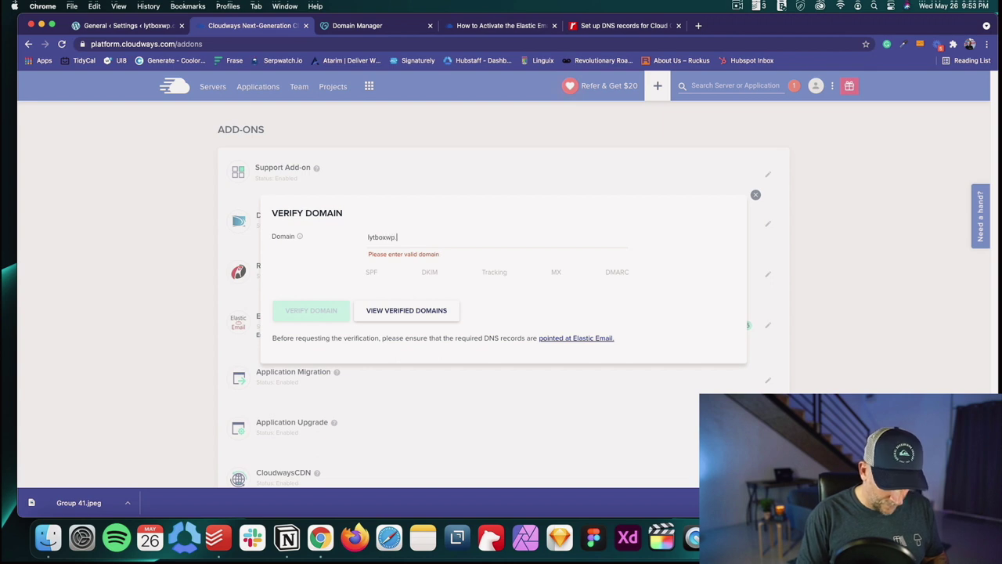
{"action": "type", "text": "com"}
{"action": "left_click", "coordinate": [290, 309]}
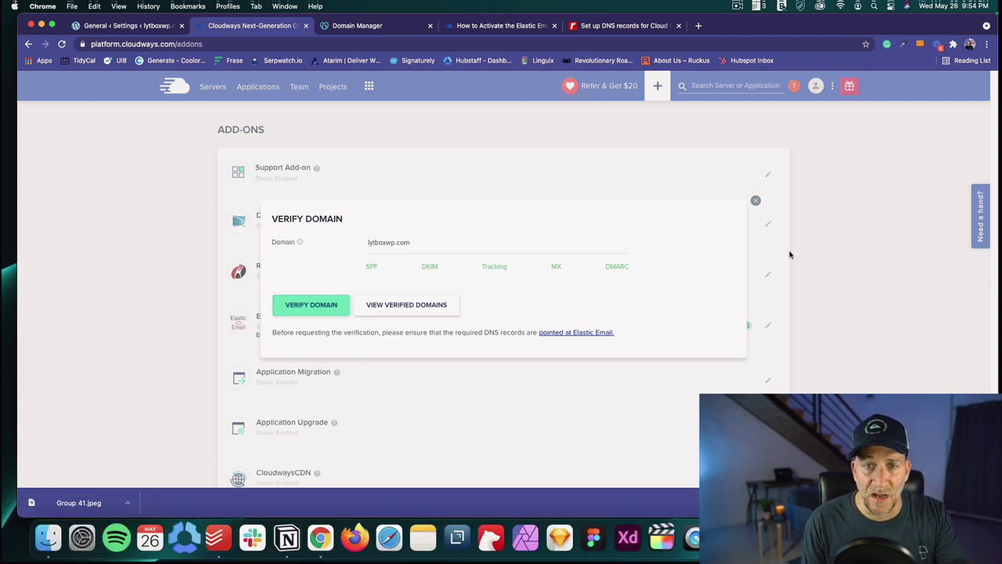
{"action": "left_click", "coordinate": [757, 202]}
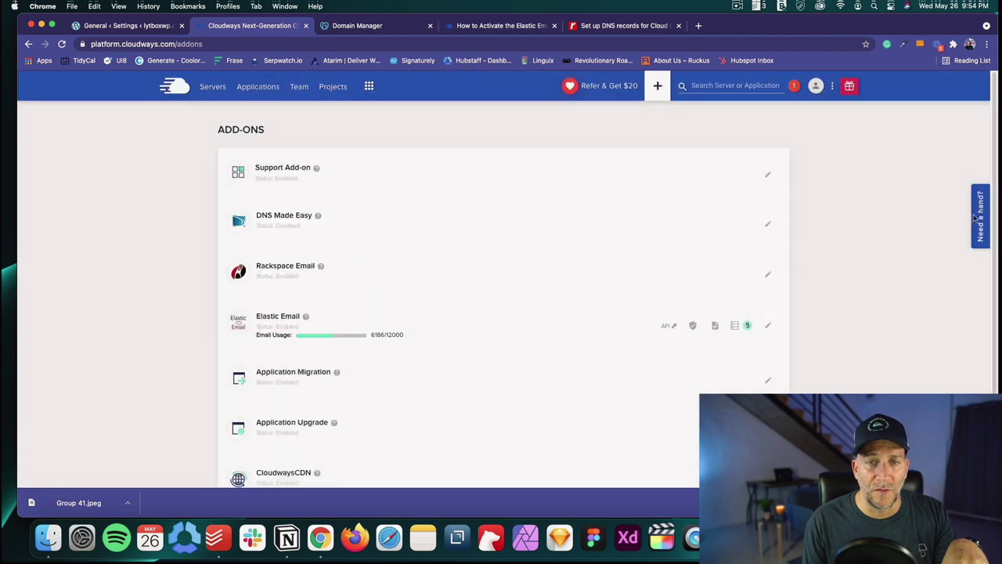
- Bring up the Cloudways live chat support form from the Help Center and minimize it
{"action": "left_click", "coordinate": [979, 218]}
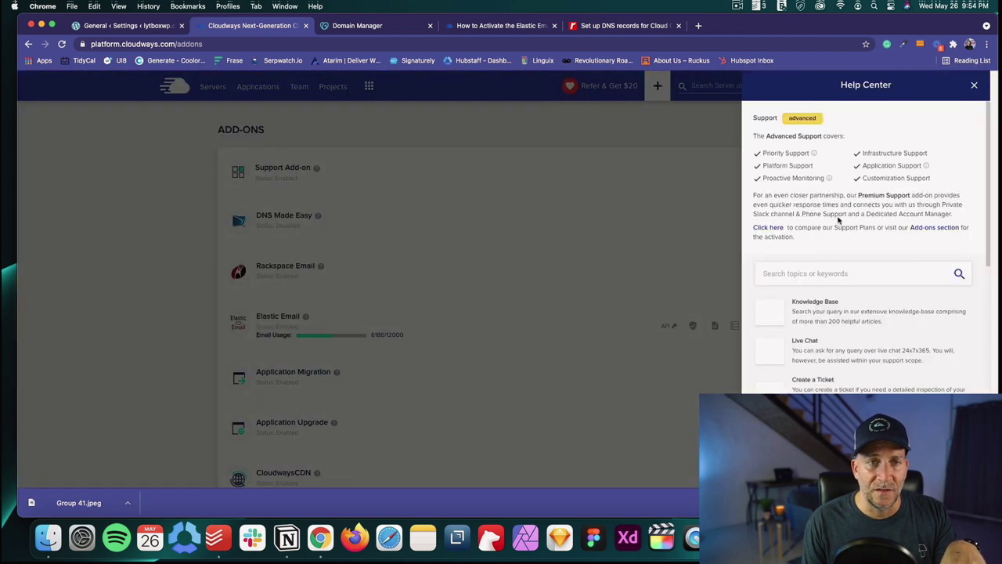
{"action": "left_click", "coordinate": [815, 345]}
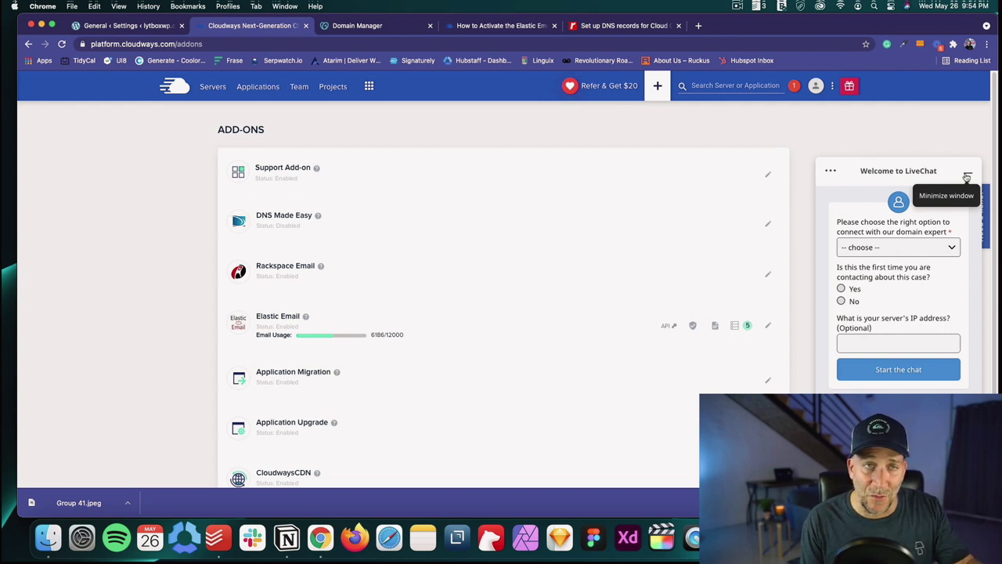
{"action": "left_click", "coordinate": [967, 177]}
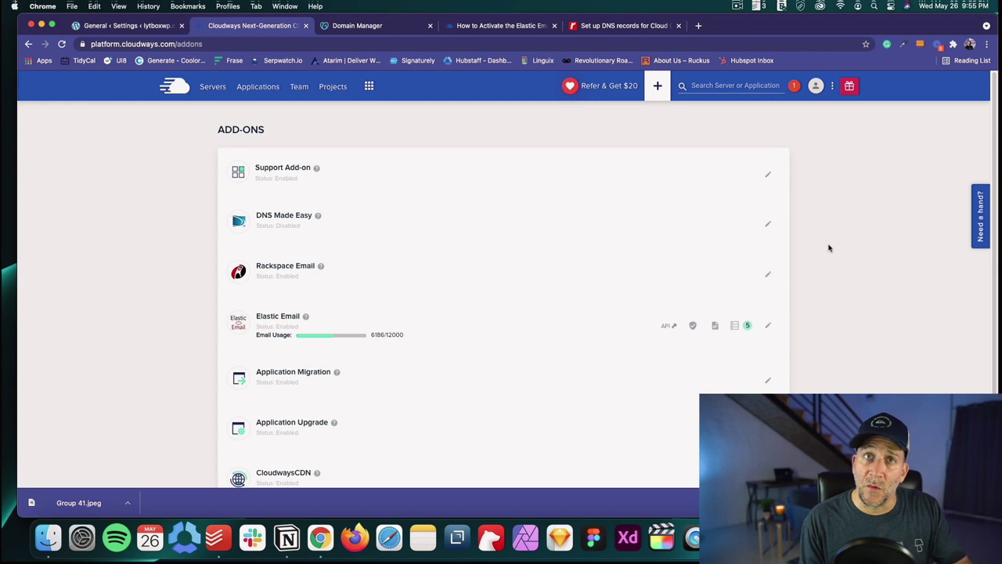
- Open the SMTP settings of the Clarity Mundo Mandara server and bring up the test email form
{"action": "left_click", "coordinate": [210, 88]}
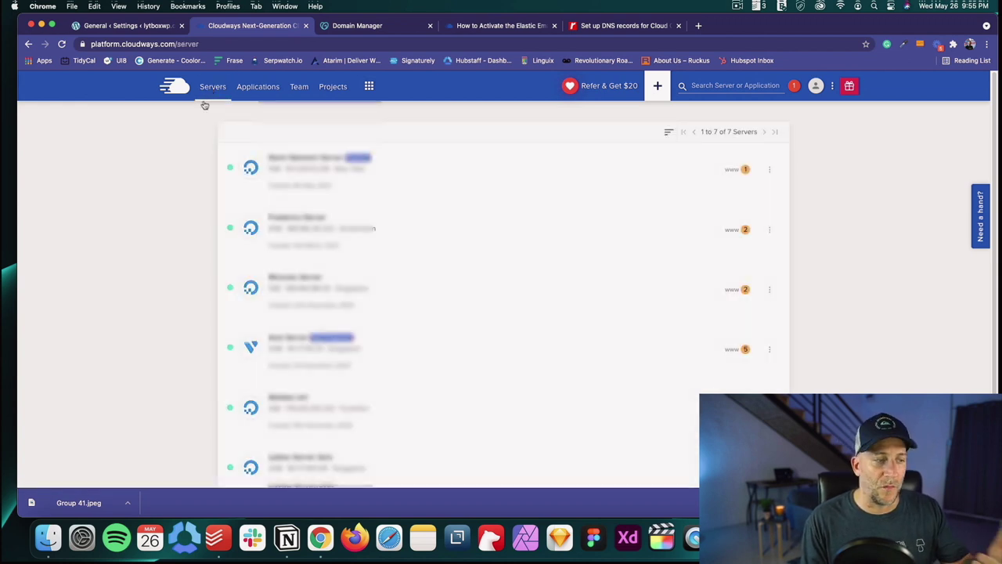
{"action": "scroll", "coordinate": [306, 298], "scroll_direction": "down", "scroll_amount": 3}
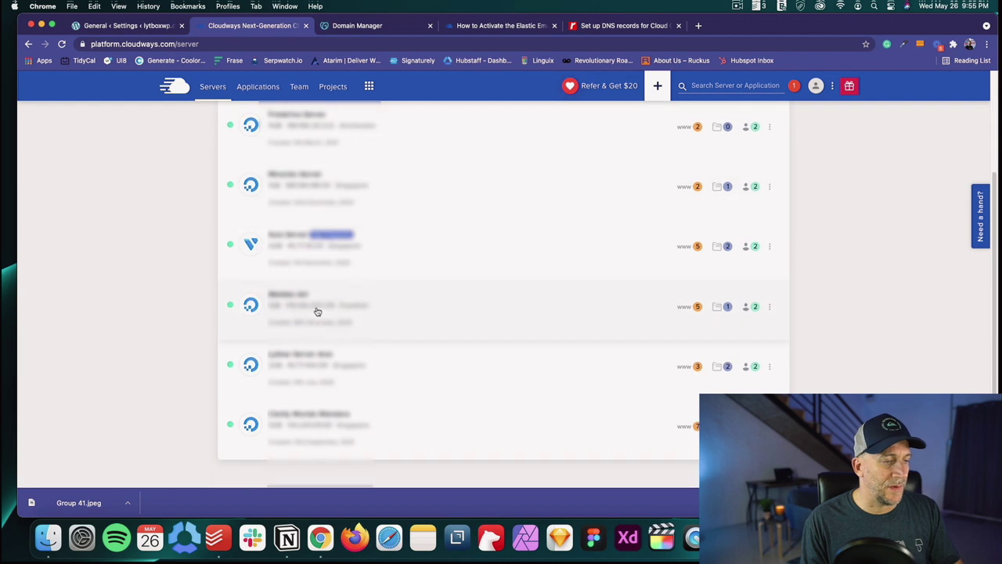
{"action": "left_click", "coordinate": [313, 417]}
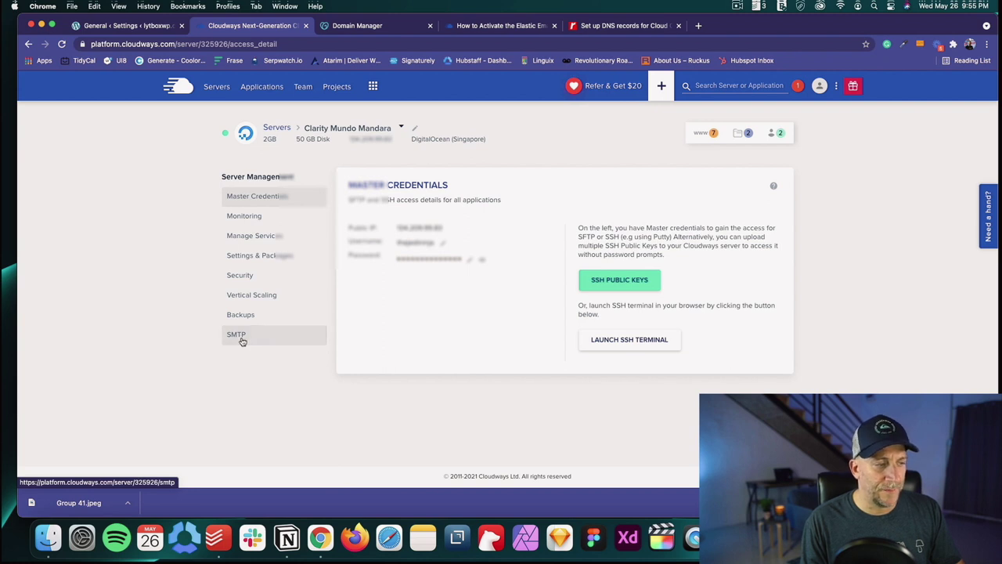
{"action": "left_click", "coordinate": [242, 342]}
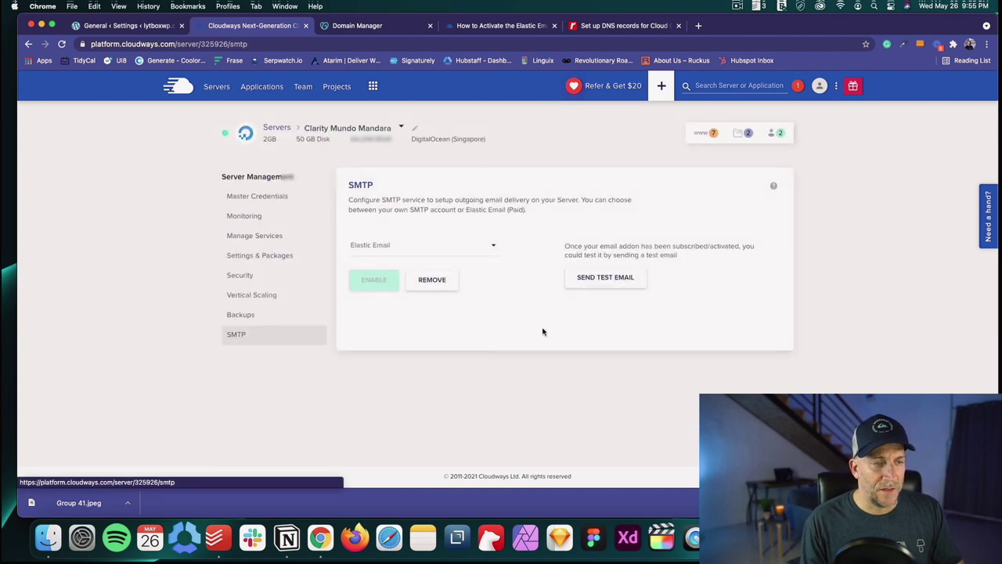
{"action": "left_click", "coordinate": [607, 278]}
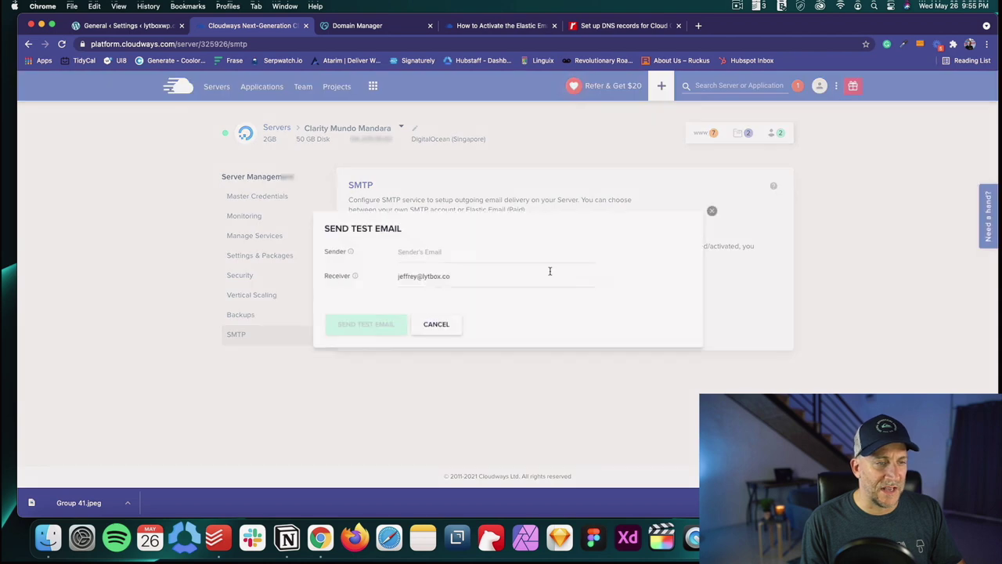